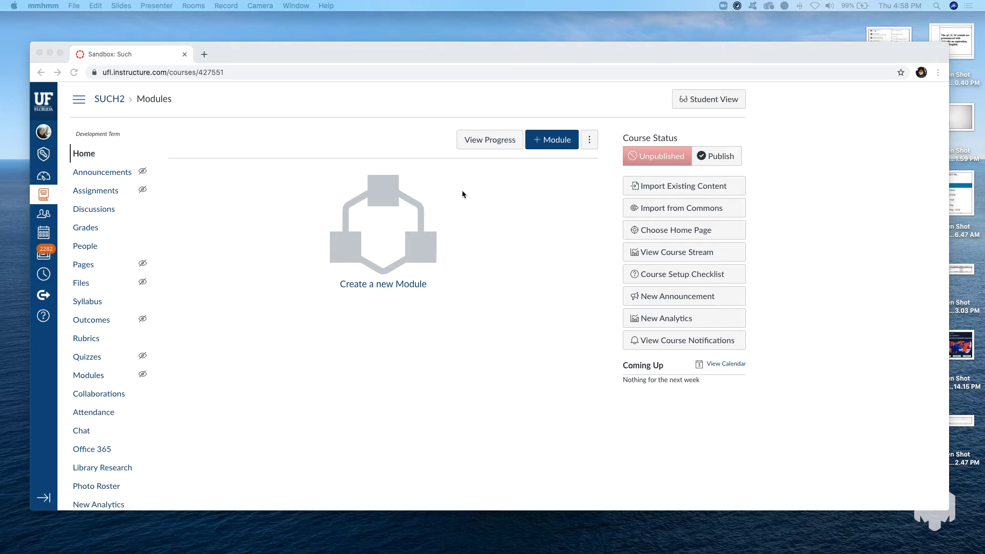
scroll(462, 190, "down", 1)
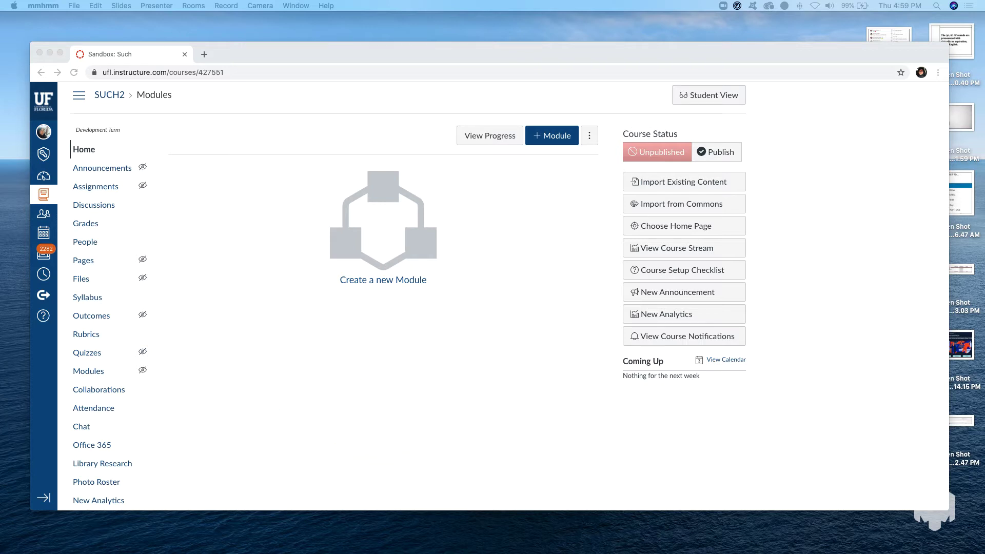
left_click(63, 132)
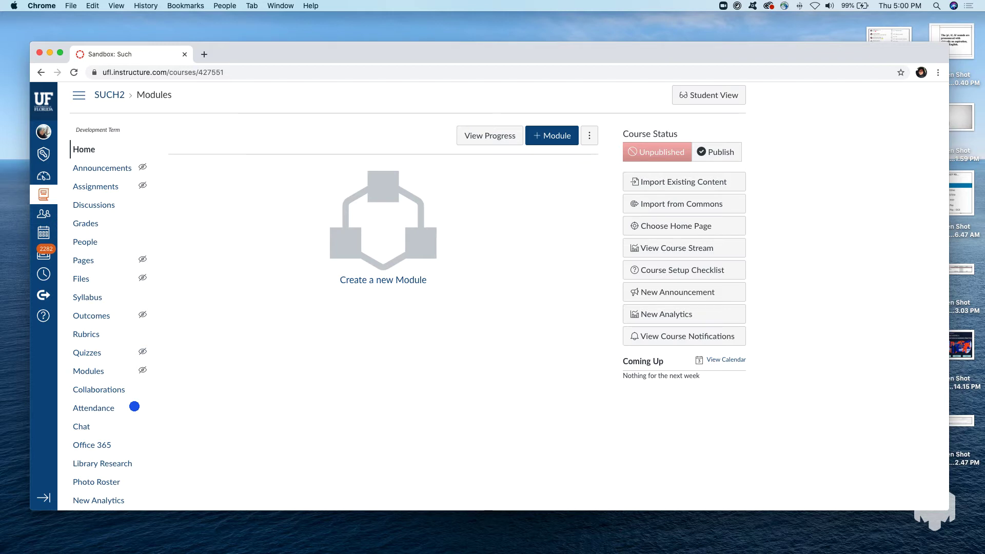
mouse_move(134, 406)
left_mouse_down()
mouse_move(252, 455)
mouse_move(767, 420)
mouse_move(623, 92)
mouse_move(324, 118)
mouse_move(209, 292)
mouse_move(340, 391)
mouse_move(411, 413)
mouse_move(968, 428)
left_mouse_up()
scroll(210, 245, "down", 1)
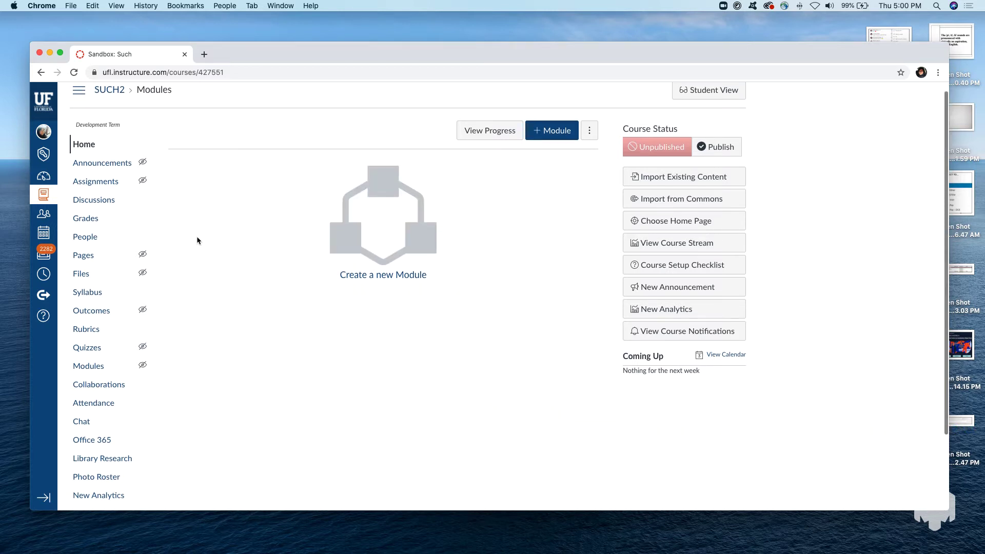
Step: Create a new course page titled "Lesson Title: How to Bake Cookies" with the body line "Introduction to Baking Cookies"
left_click(85, 253)
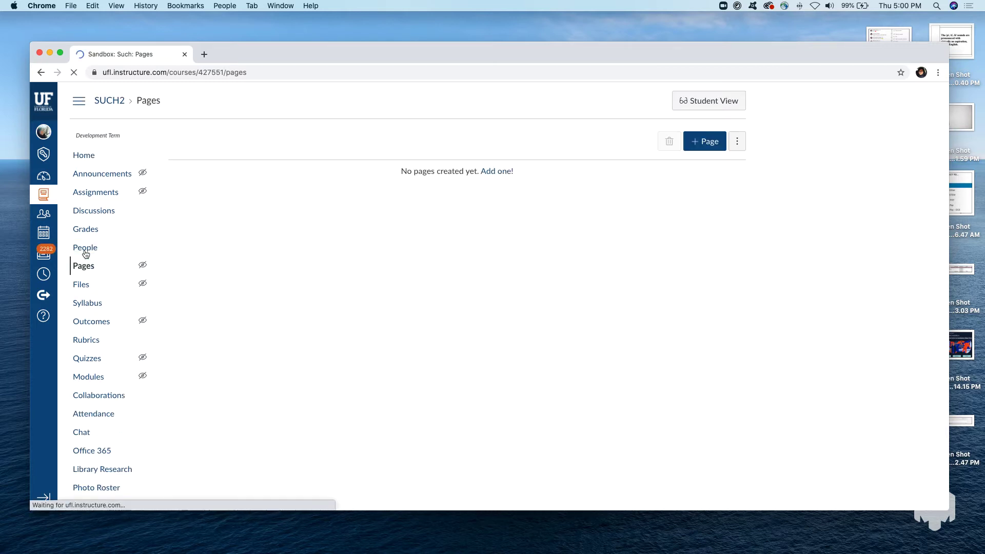
left_click(702, 148)
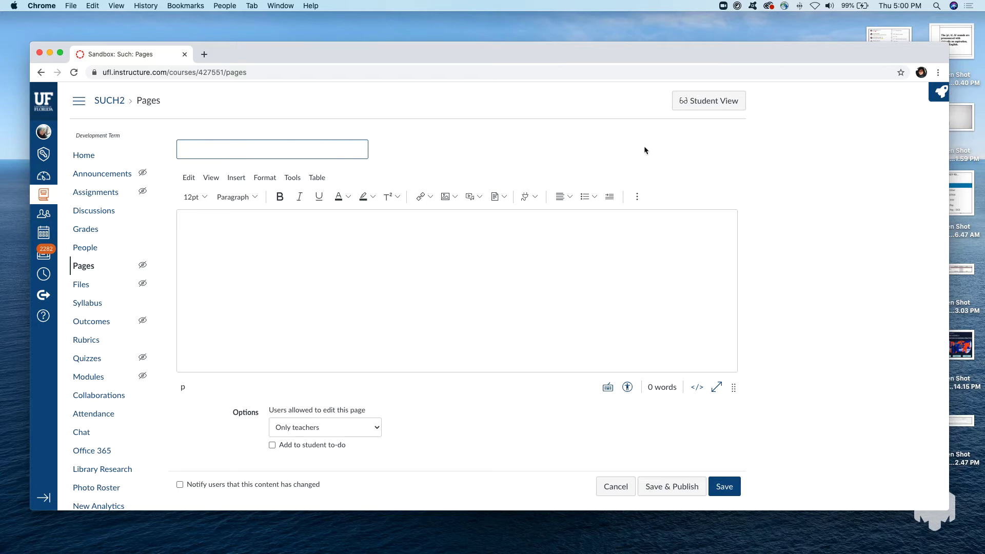
left_click(228, 146)
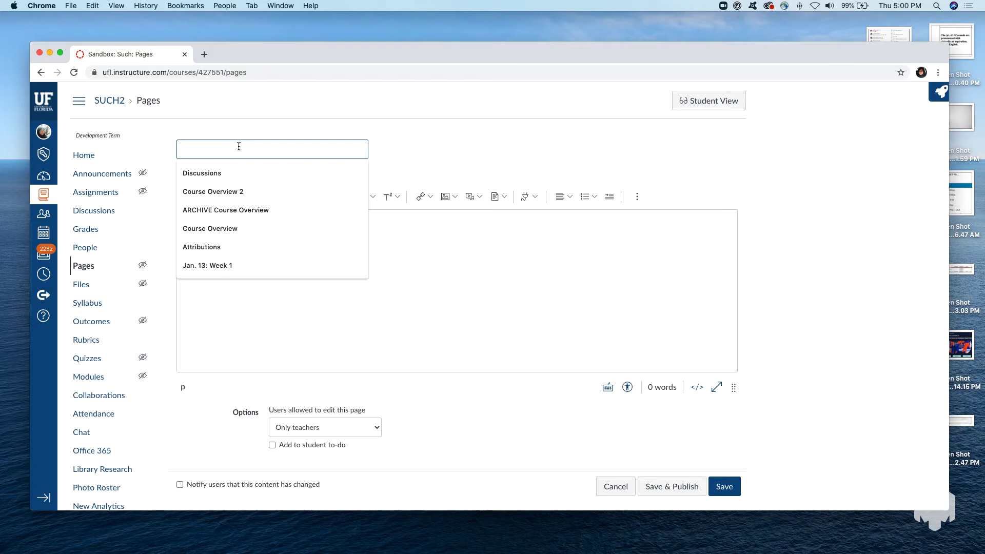
type("M")
key("BackSpace")
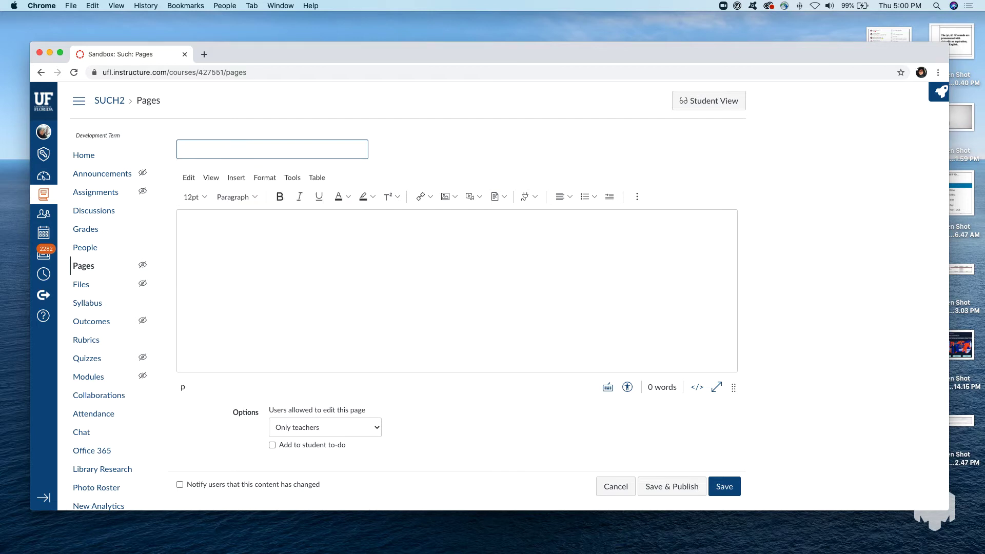
type("Lesson Title: How to Bake Cookies")
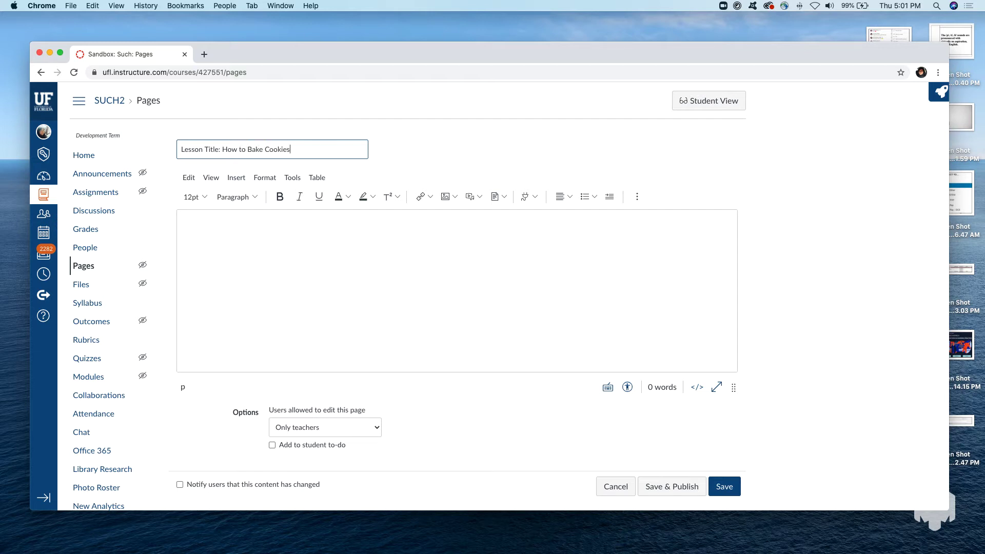
left_click(320, 255)
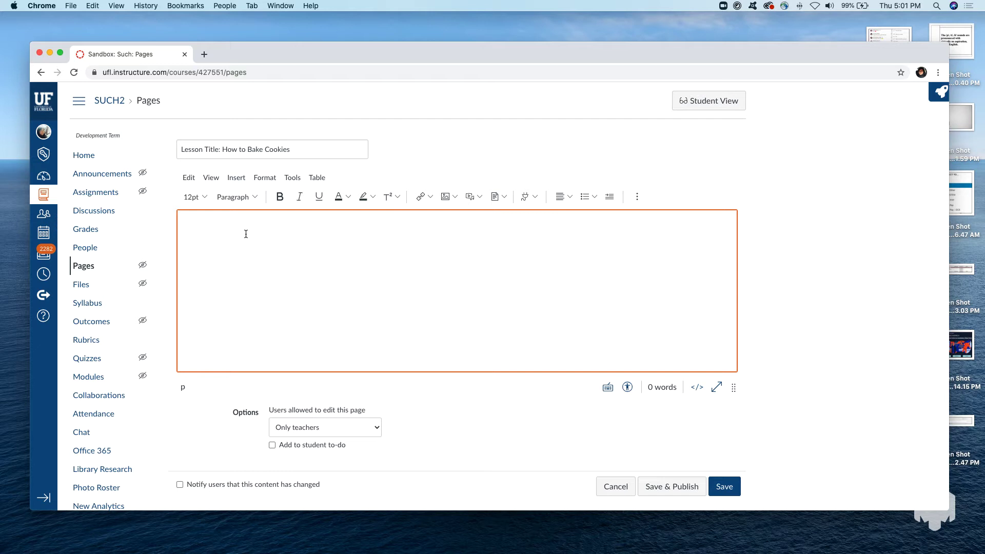
type("Introduction to Baking Cookies")
Step: Try bold and underline on the "Introduction to Baking Cookies" line, and undo both formats
left_click_drag(306, 229, 167, 235)
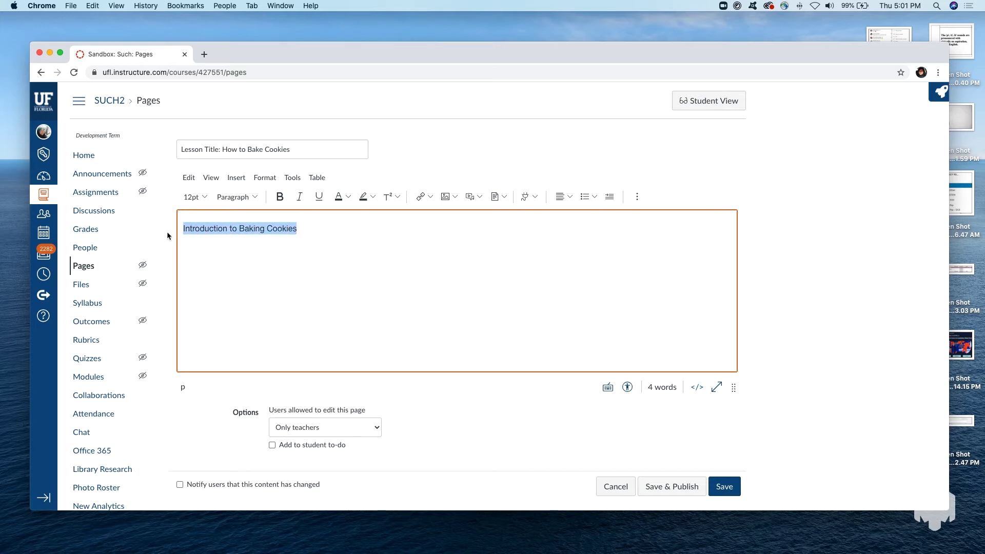
left_click(279, 197)
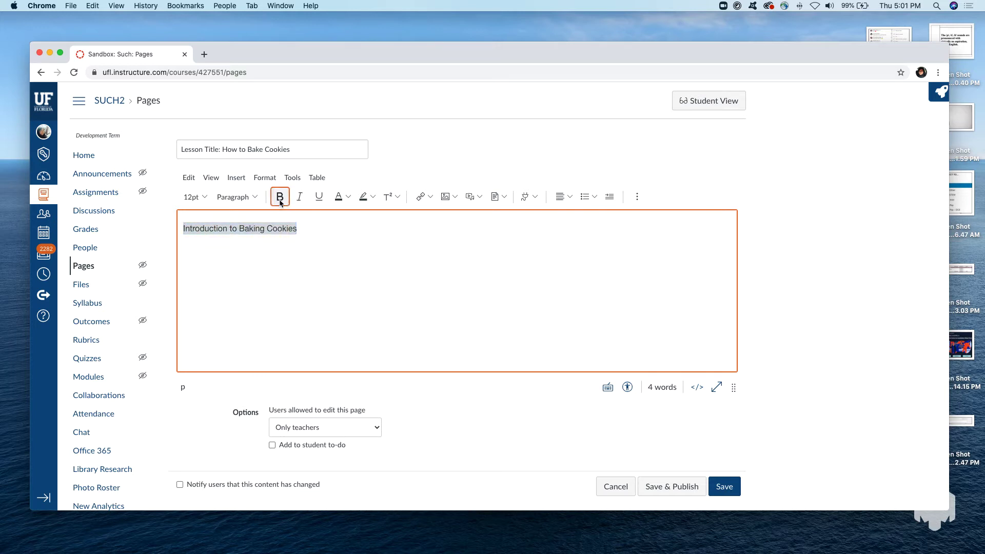
left_click(319, 196)
left_click(324, 230)
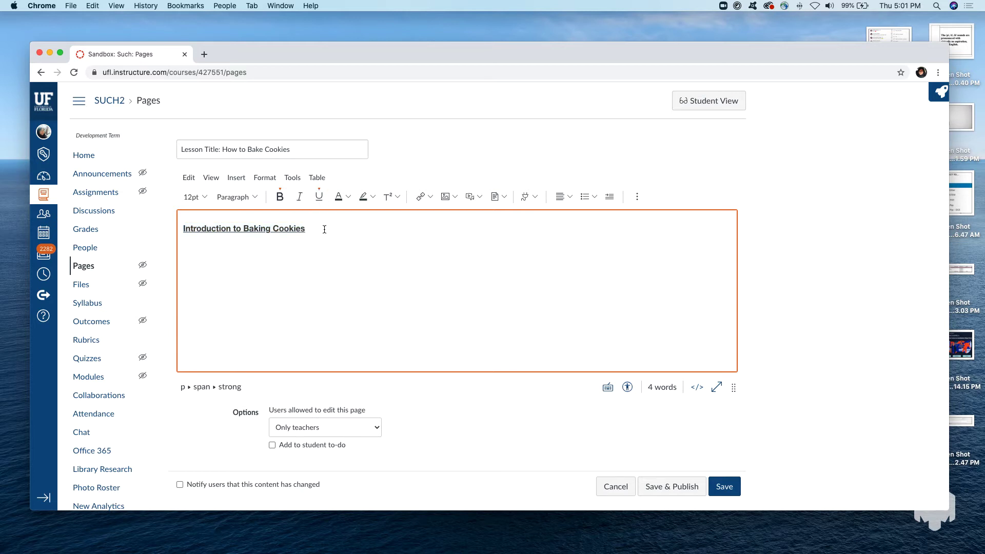
key("super+z")
key("super+z")
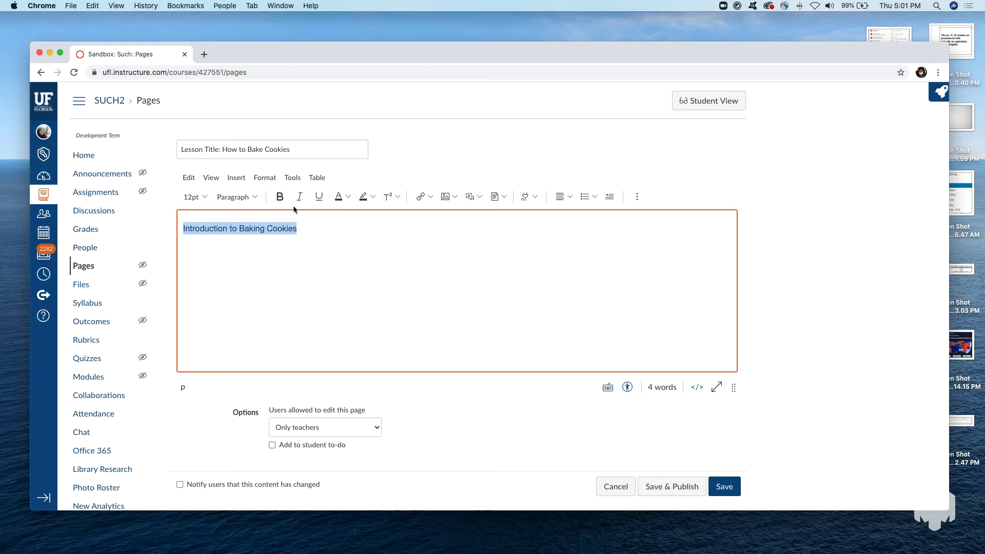
Step: Format the "Introduction to Baking Cookies" line as Heading 2
left_click(258, 198)
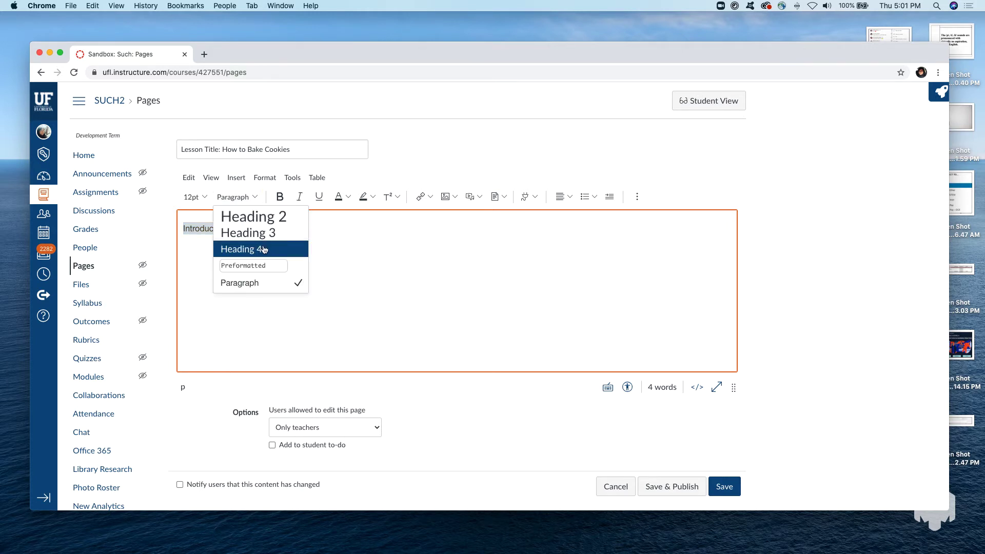
left_click(256, 216)
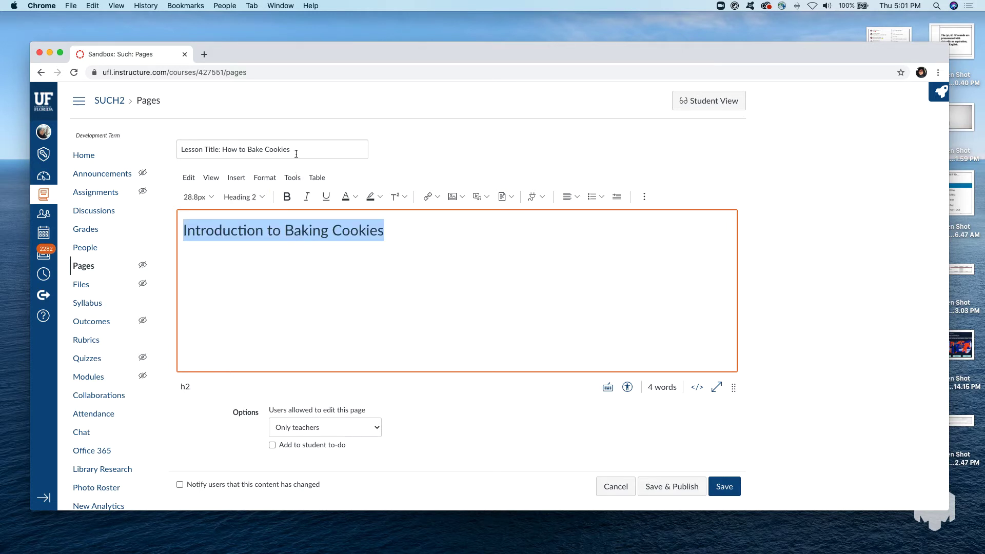
left_click_drag(297, 152, 137, 151)
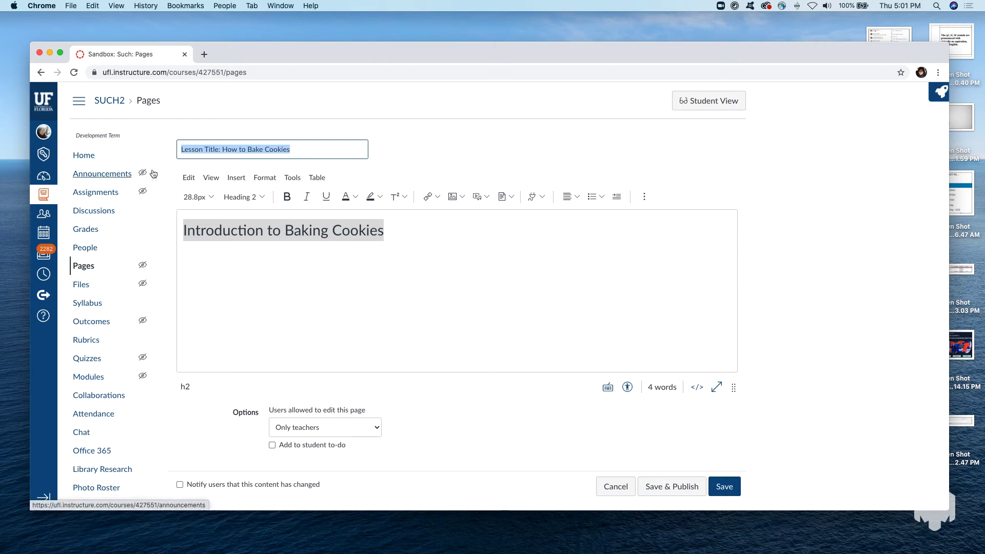
left_click(380, 230)
left_click_drag(394, 228, 185, 217)
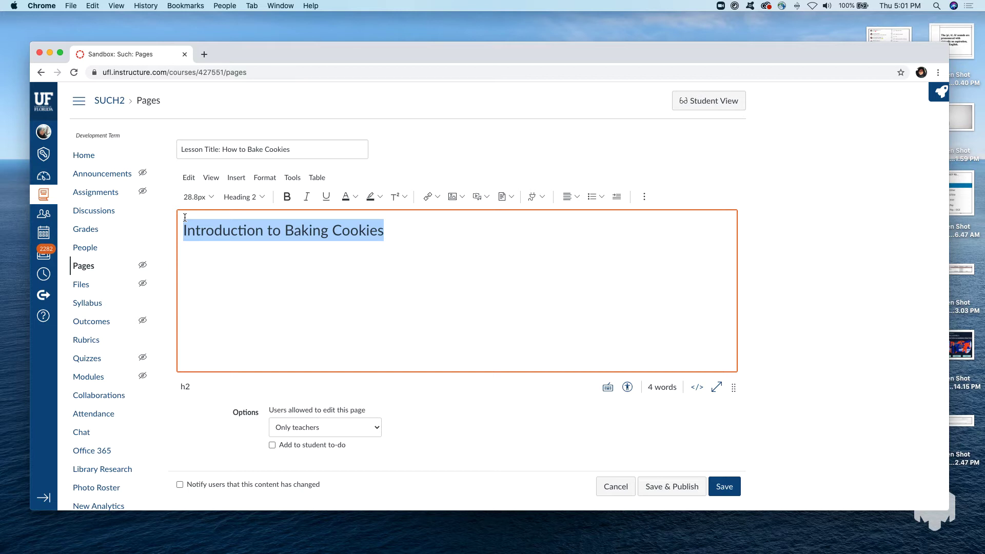
type("/")
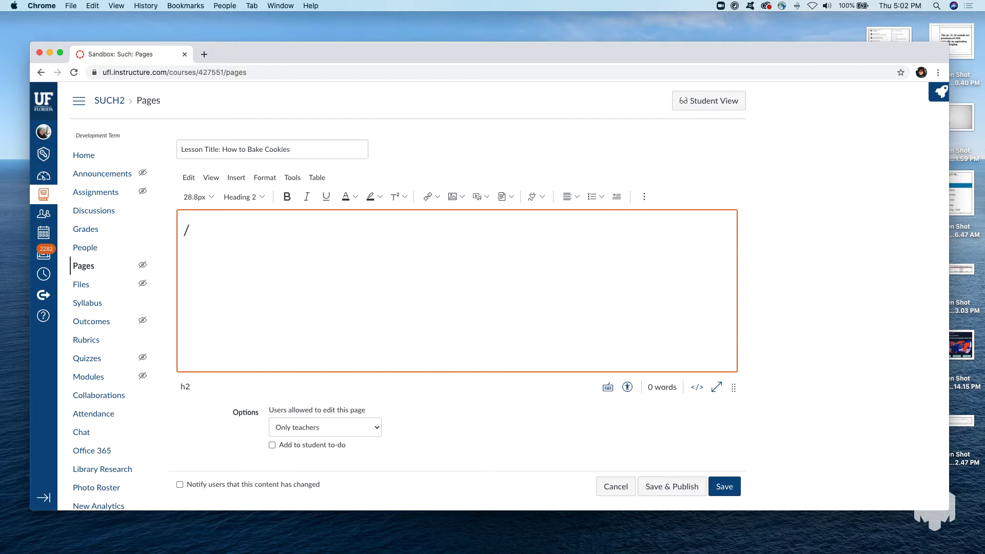
key("super+z")
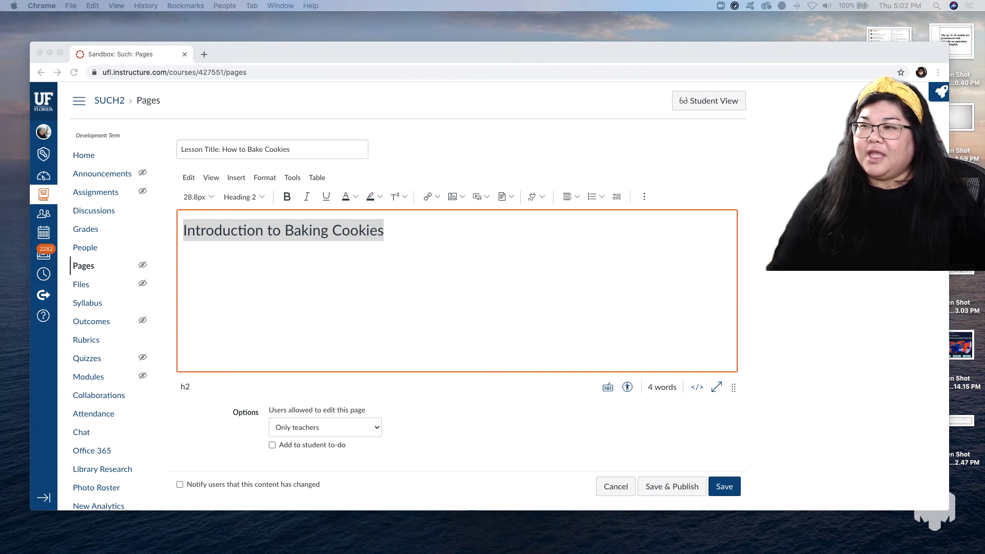
Step: Add a paragraph below the heading reading "The reason why I'm going over this less..."
left_click(388, 251)
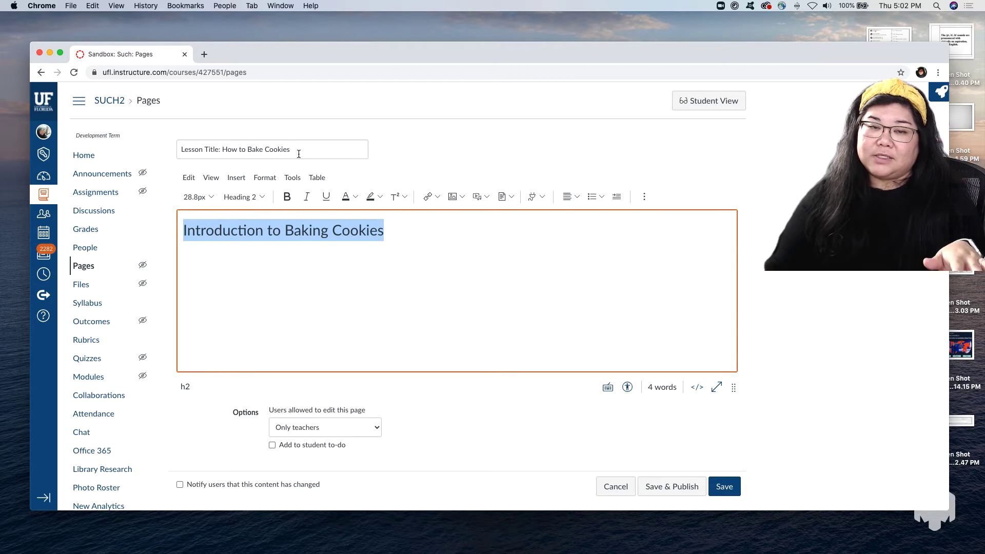
left_click(402, 240)
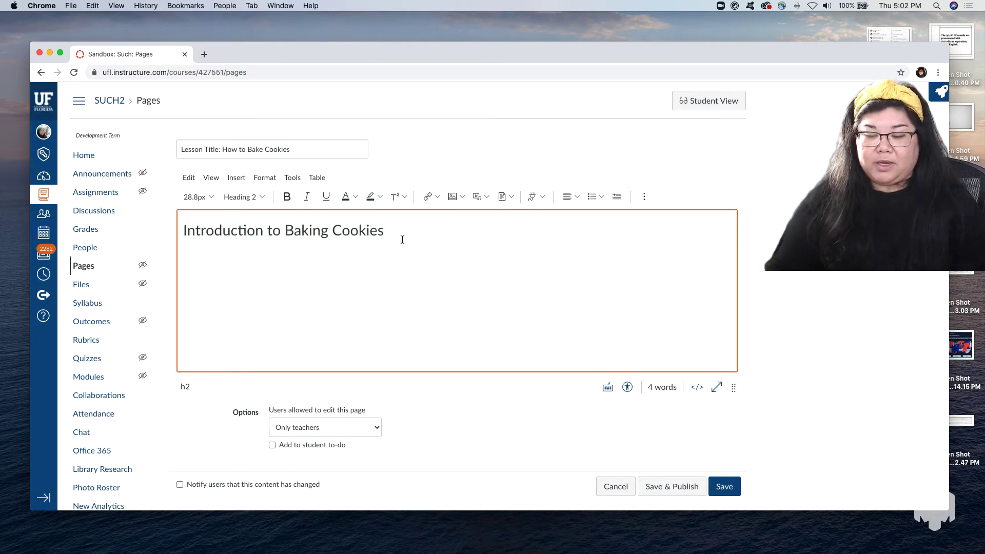
key("Return")
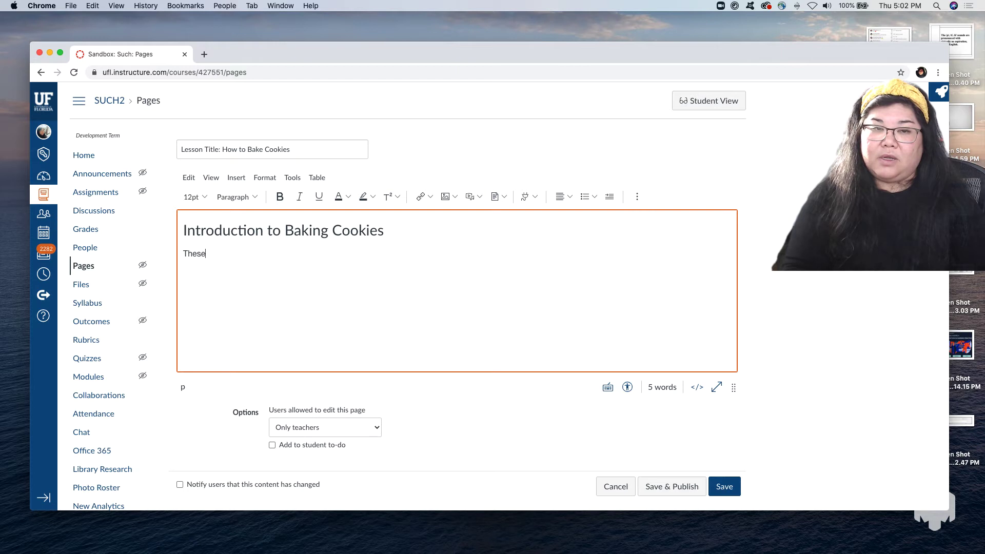
type("The reas")
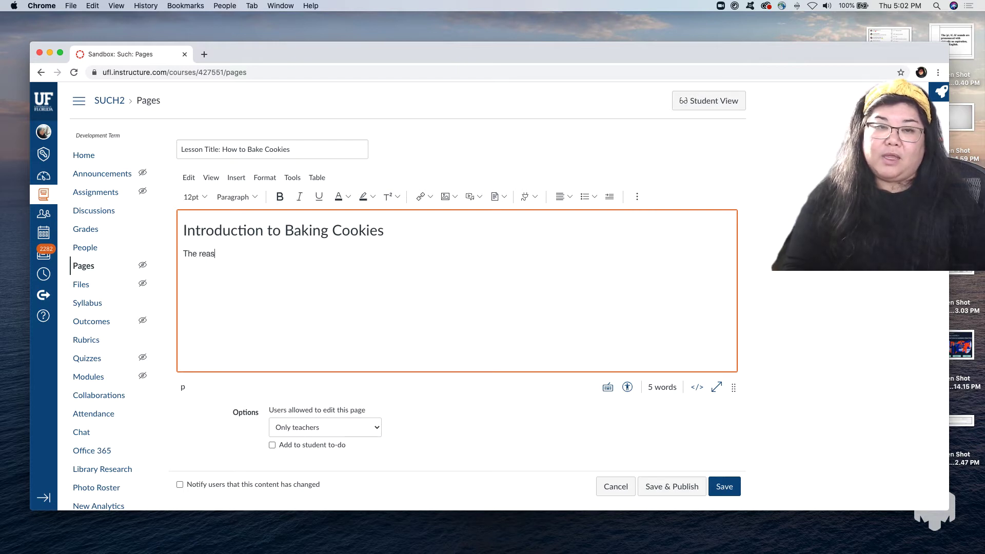
type("on why I'm going ")
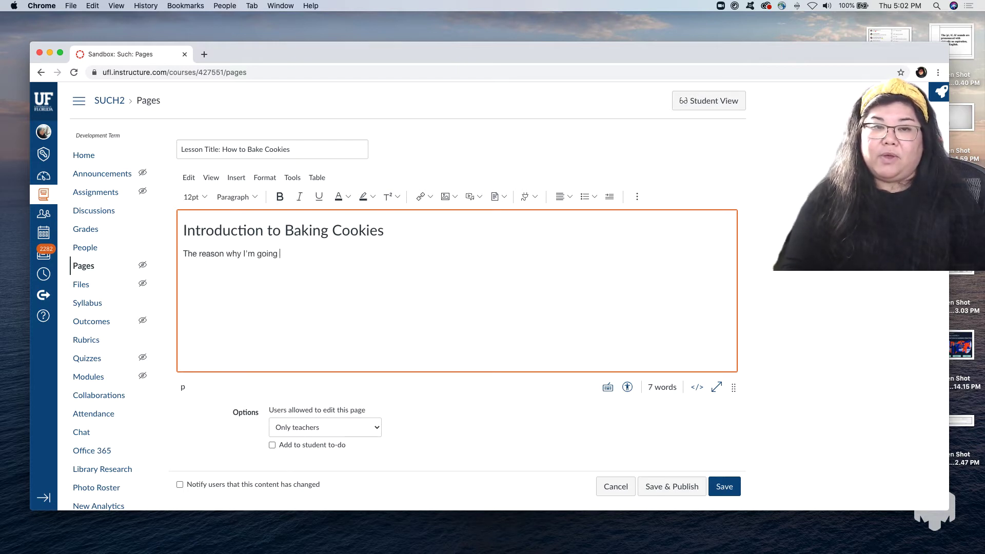
type("over this less.")
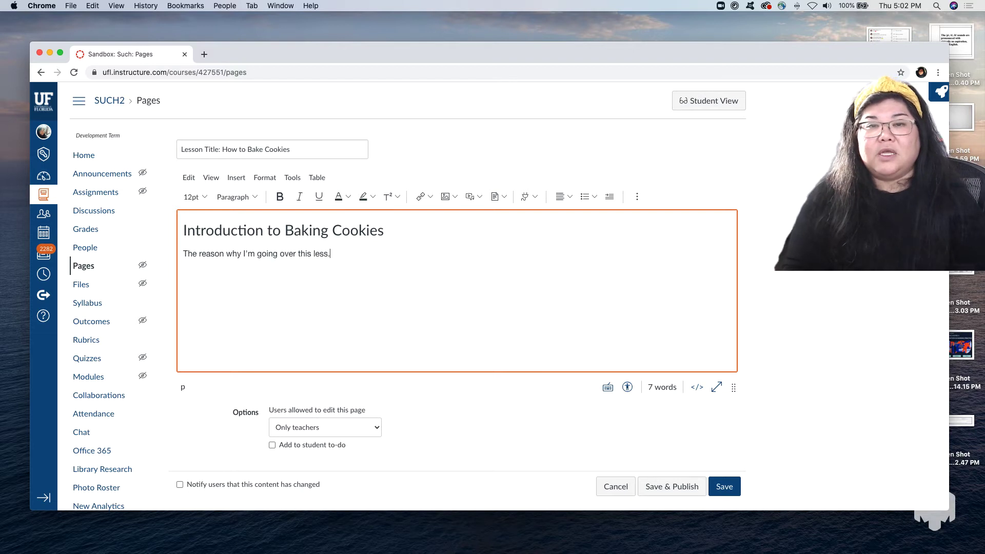
type("..")
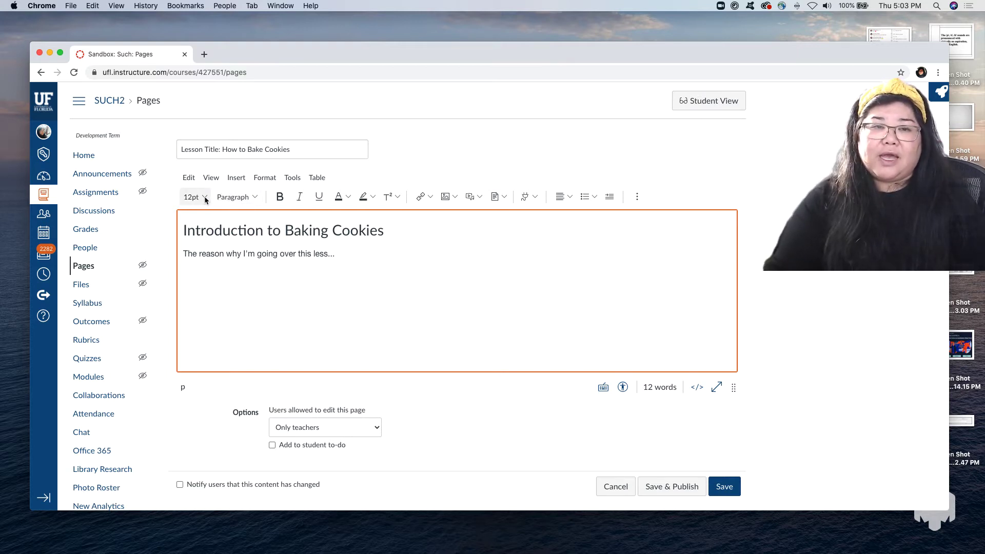
Step: Look at the paragraph styles and try the bold and italic formats at the end of the paragraph, switching both off again
left_click(257, 197)
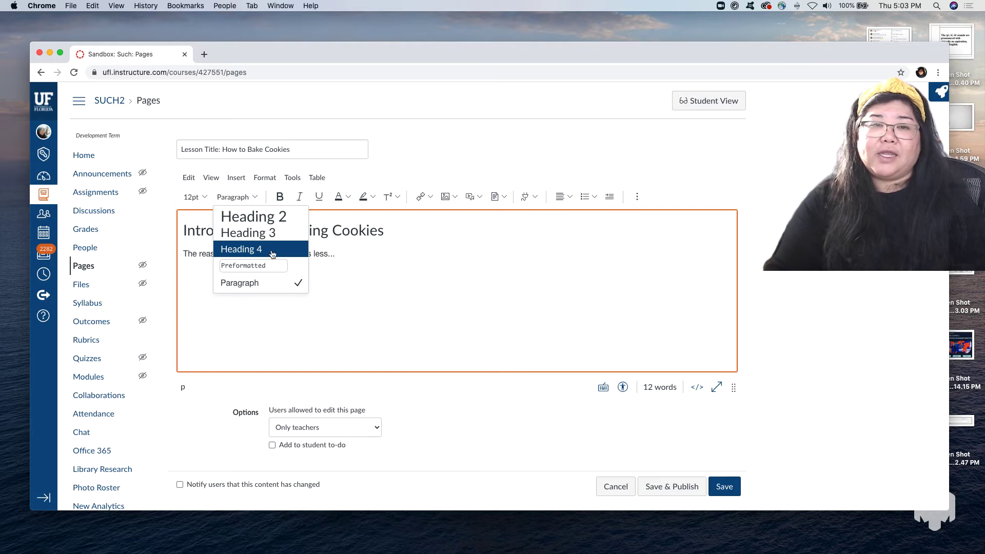
left_click(284, 198)
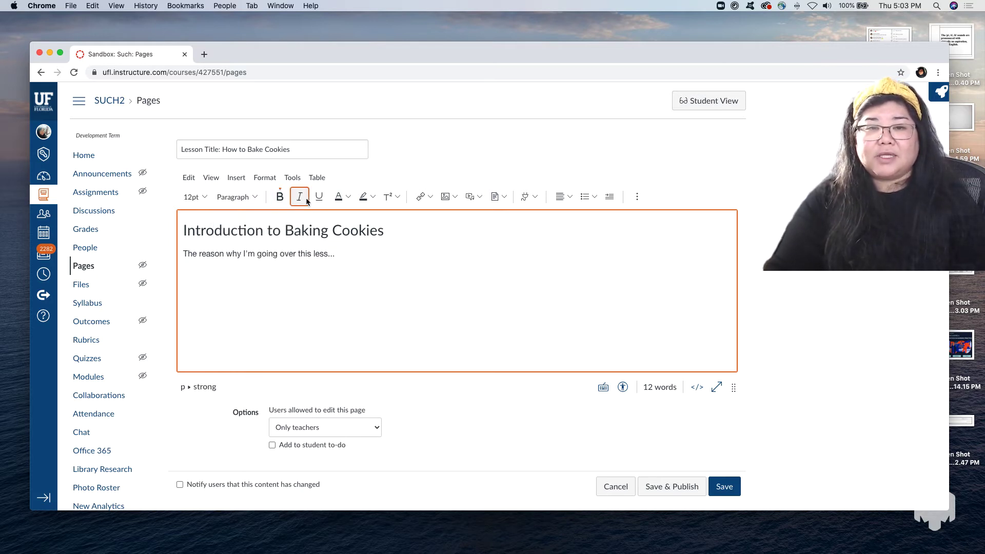
left_click(306, 200)
left_click(299, 197)
left_click(280, 198)
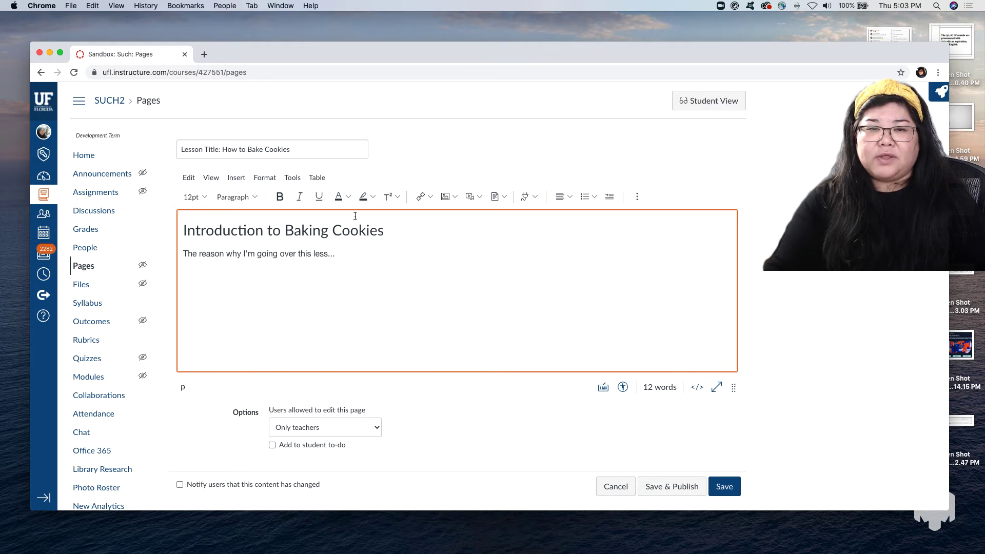
Step: Select the "Introduction to Baking Cookies" heading and examine its text colour, highlight colour and superscript/subscript options
left_click_drag(383, 233, 170, 234)
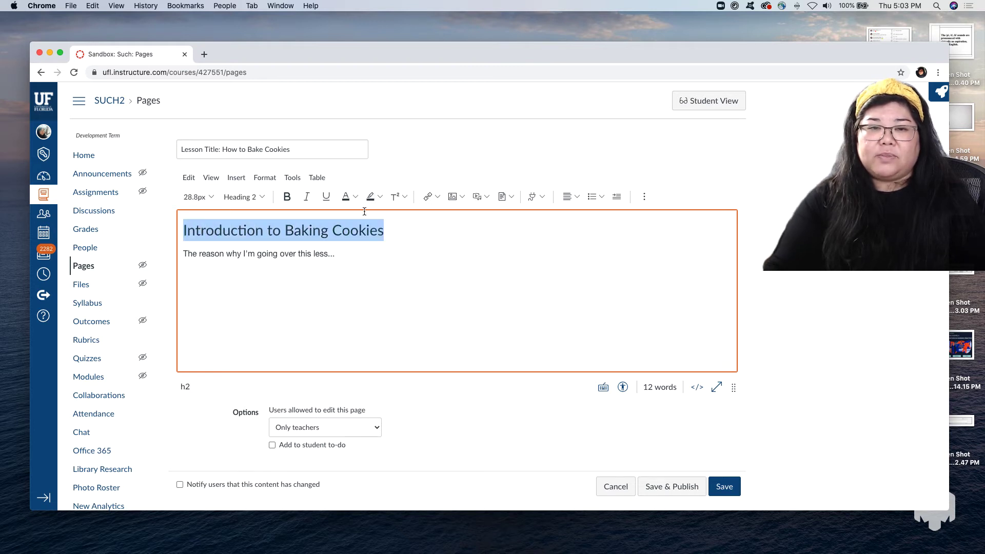
left_click(357, 200)
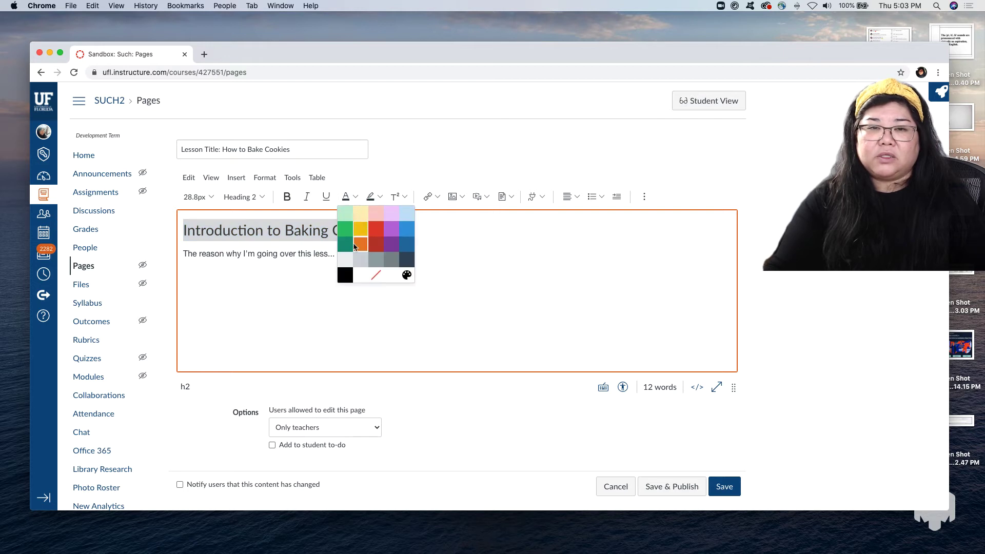
left_click(380, 199)
left_click(380, 200)
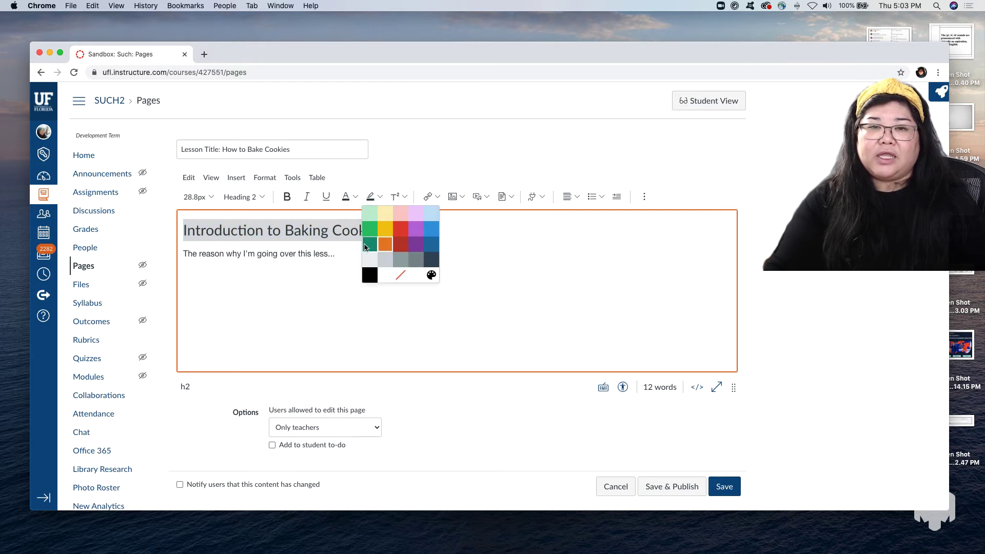
left_click(405, 197)
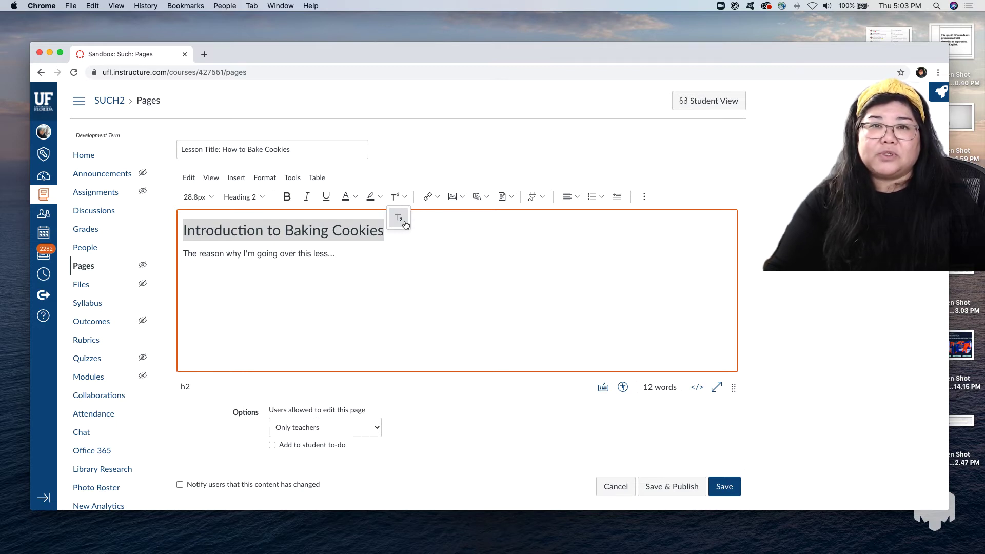
Step: Examine the external link and course link options for the selected heading, closing each without adding a link
left_click(437, 197)
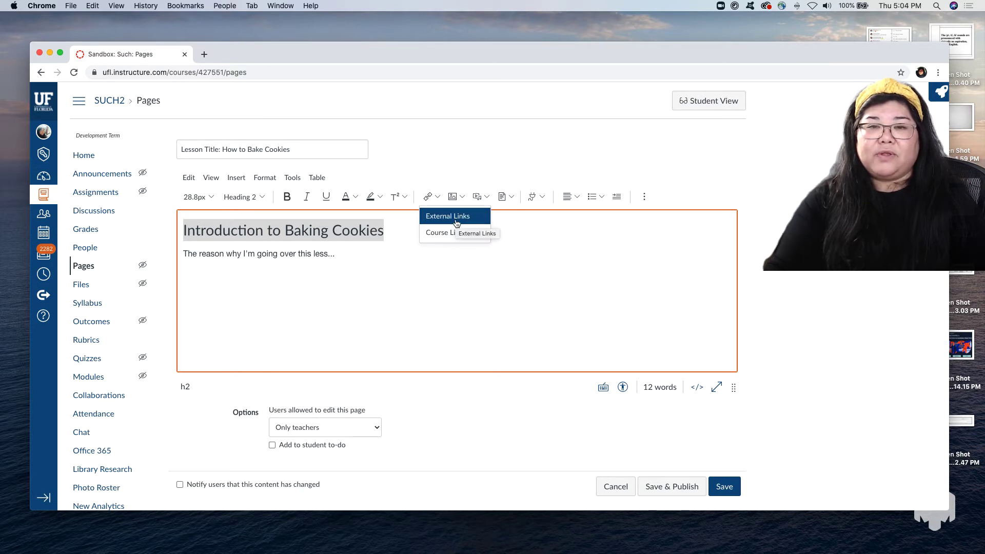
left_click(455, 221)
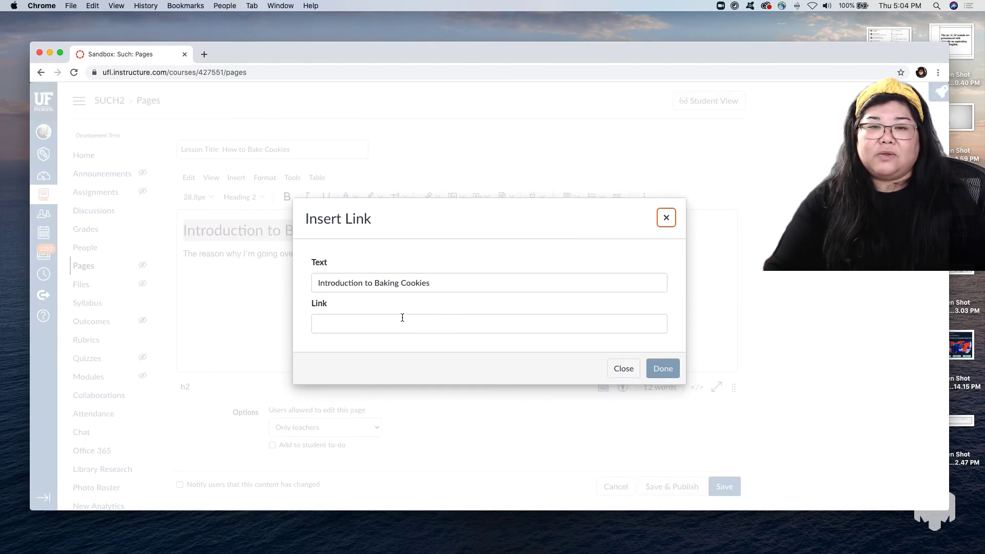
left_click(397, 323)
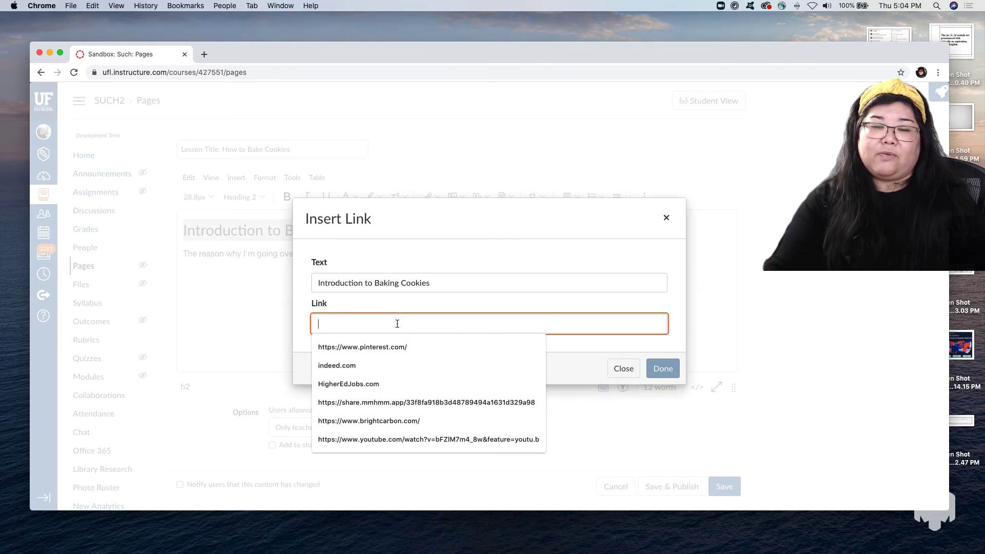
left_click(650, 368)
left_click(623, 368)
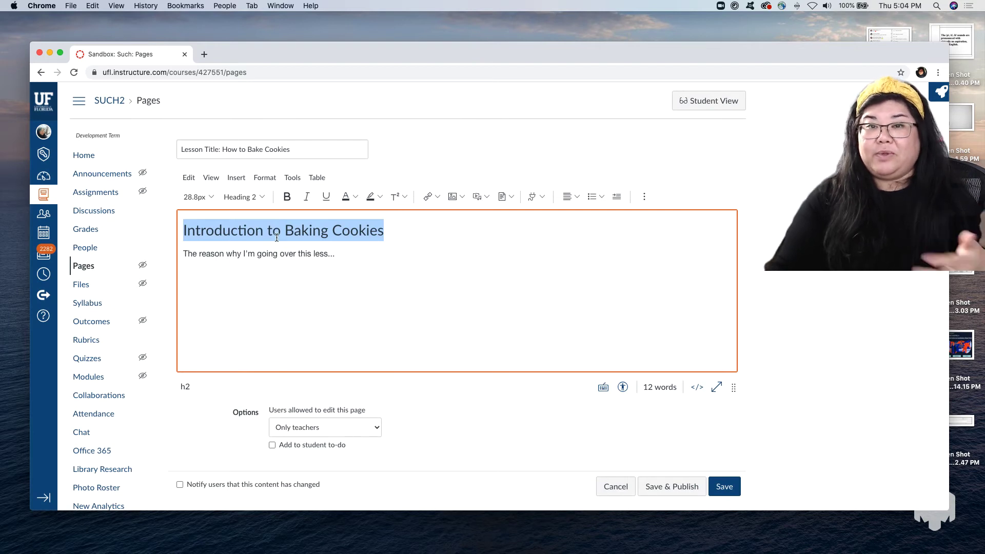
left_click(437, 197)
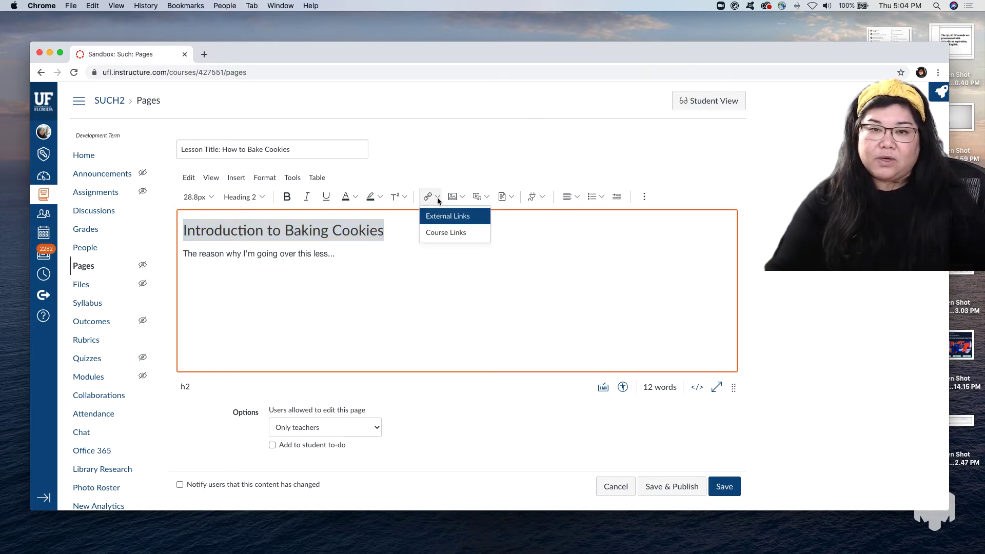
left_click(447, 233)
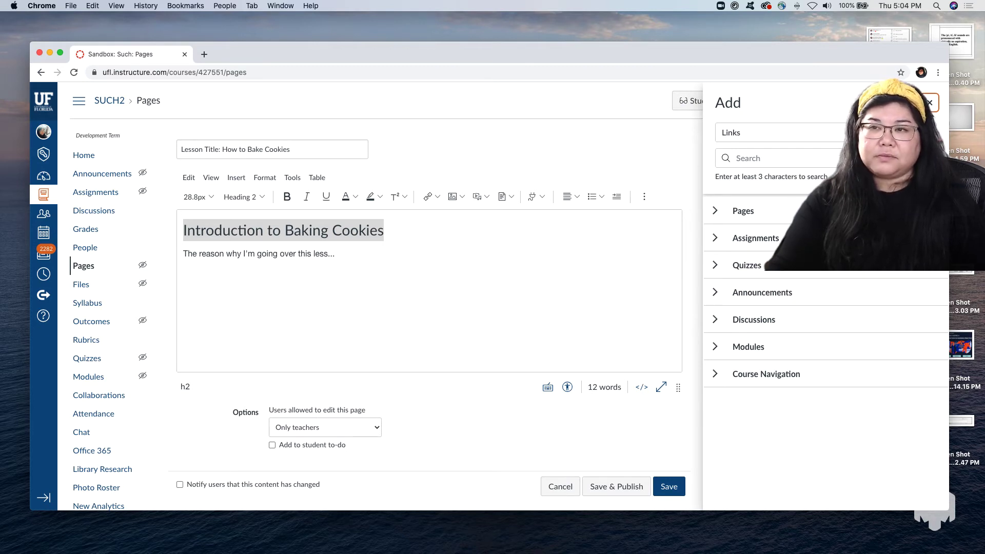
left_click(930, 103)
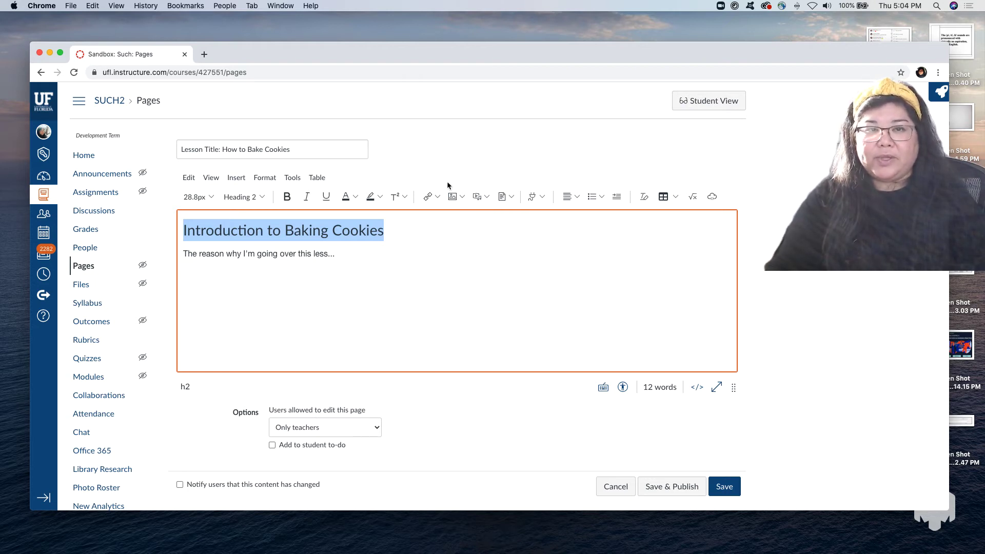
Step: Place the cursor at the end of the "Introduction to Baking Cookies" heading and look through the image and media insertion options
left_click(332, 148)
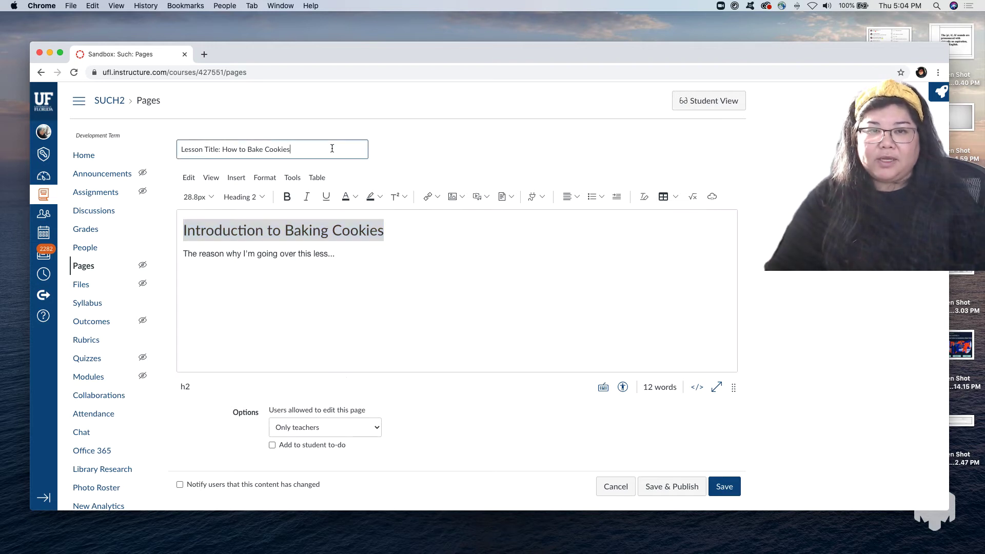
left_click(401, 231)
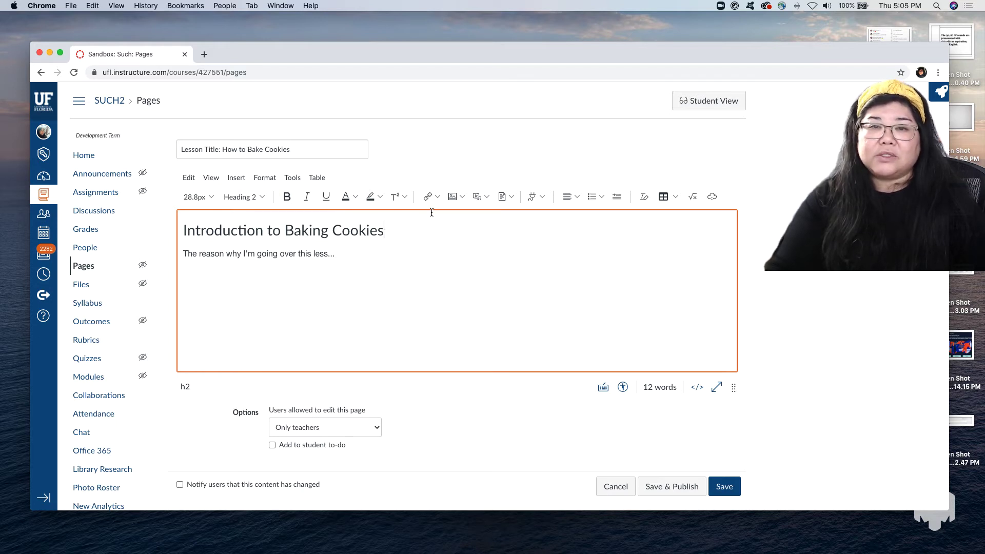
left_click(465, 200)
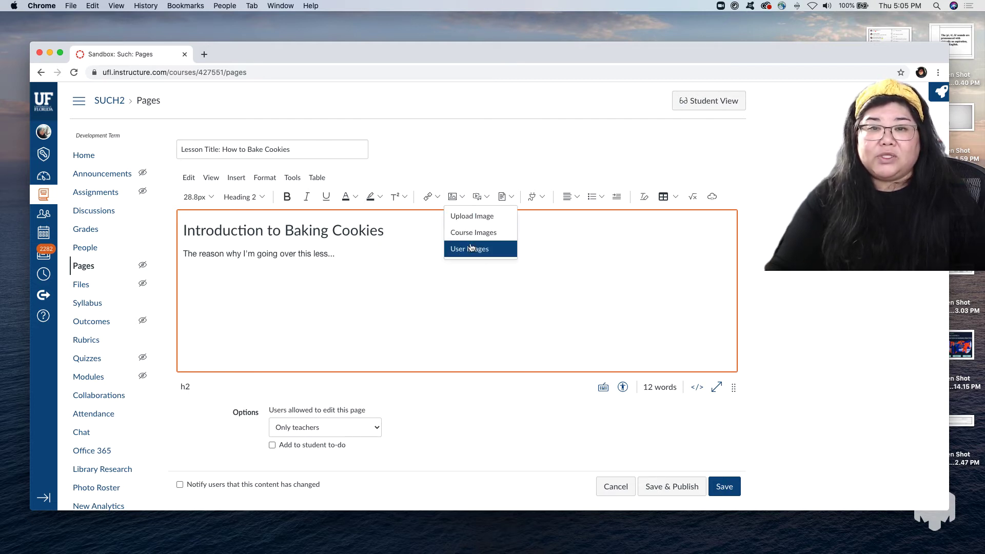
left_click(487, 198)
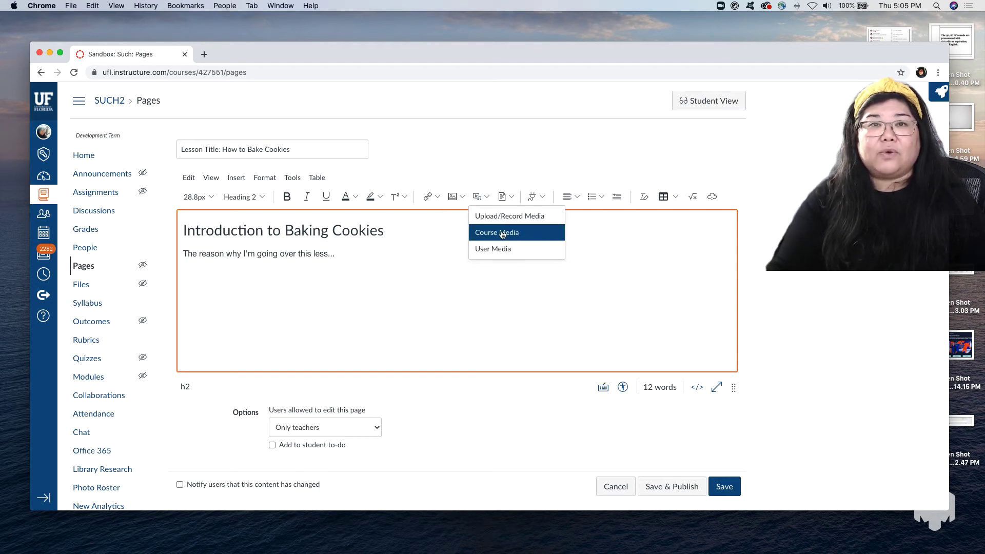
Step: Search the YouTube app for "cookies" and embed the video "How To Make Perfect Chocolate Chip Cookies" after the heading
left_click(543, 197)
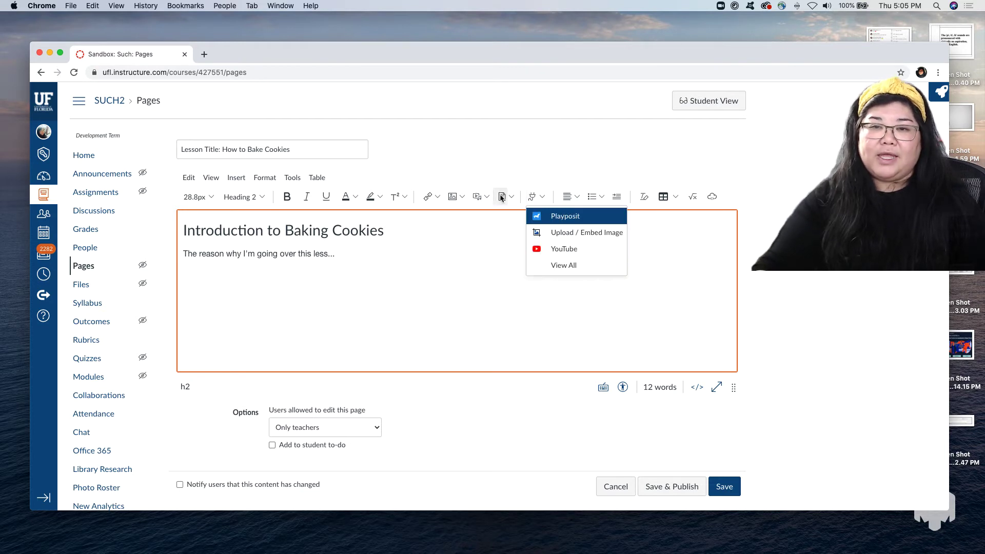
left_click(593, 266)
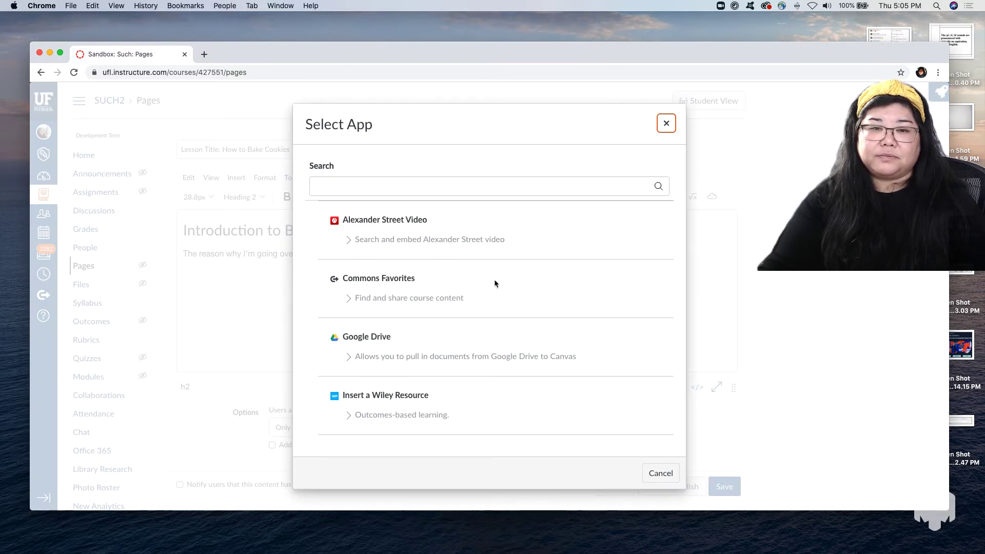
scroll(494, 279, "down", 1)
scroll(494, 281, "down", 6)
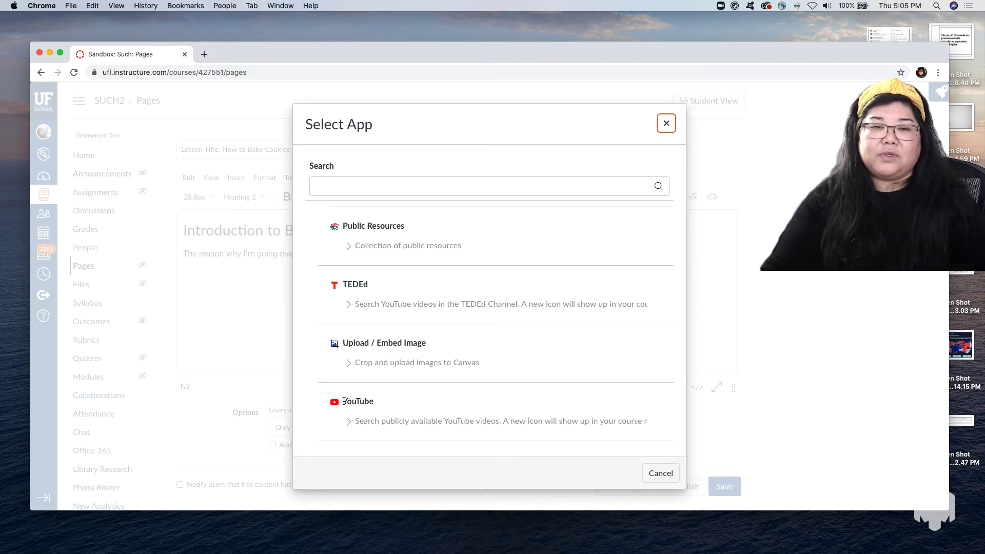
left_click(341, 402)
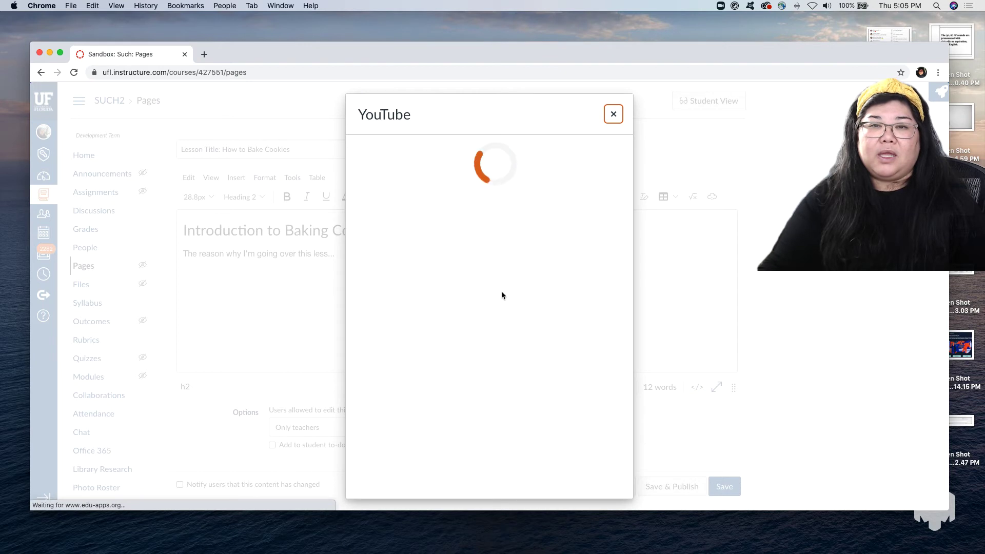
left_click(525, 180)
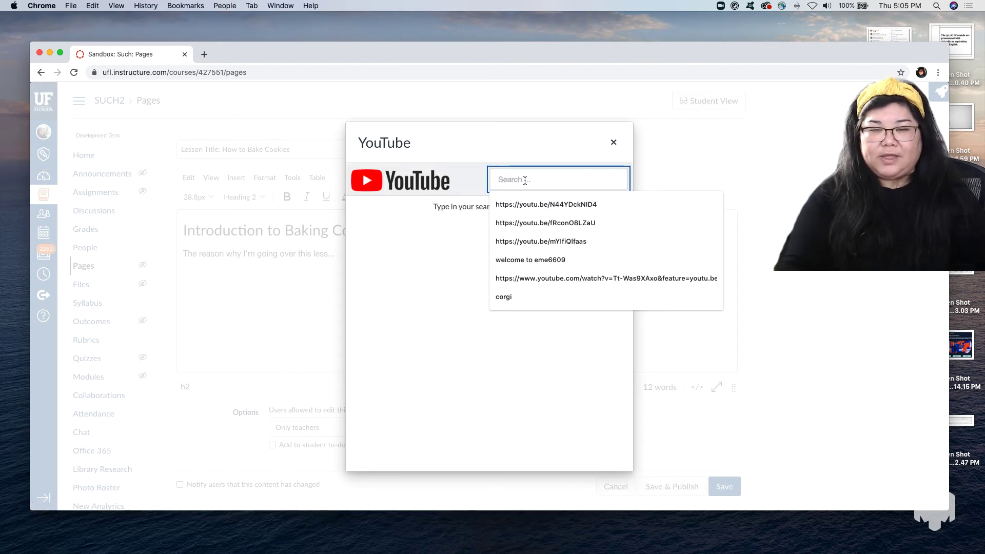
type("cooki")
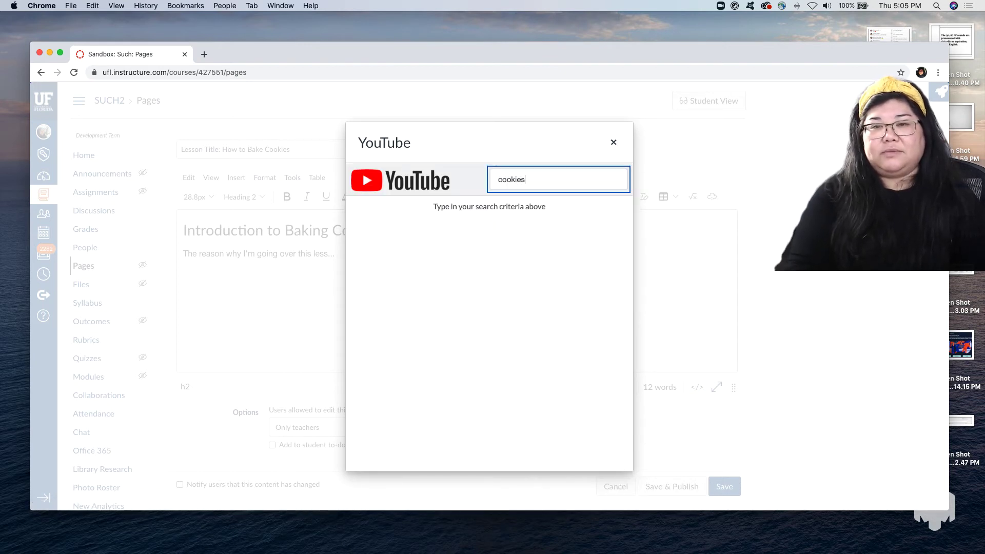
type("es")
key("Return")
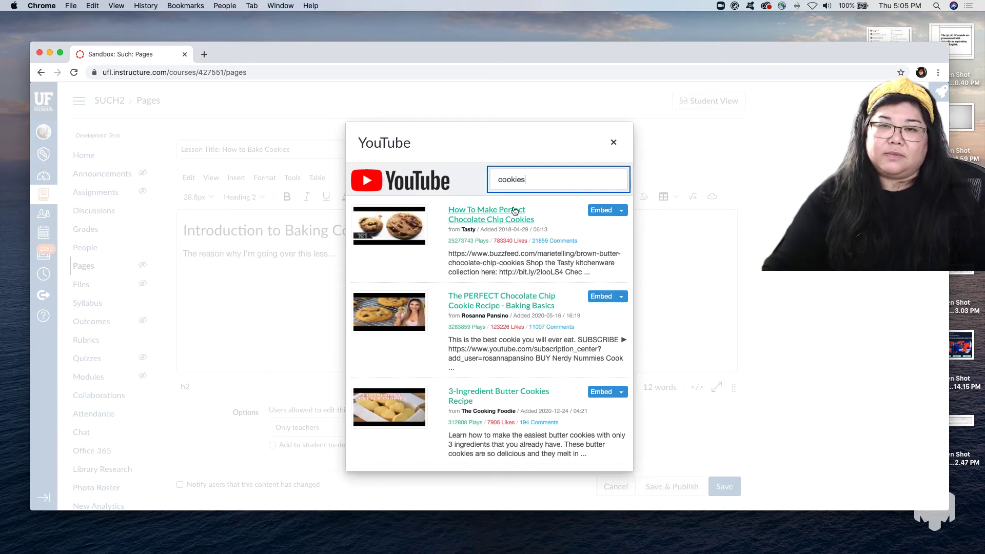
left_click(599, 211)
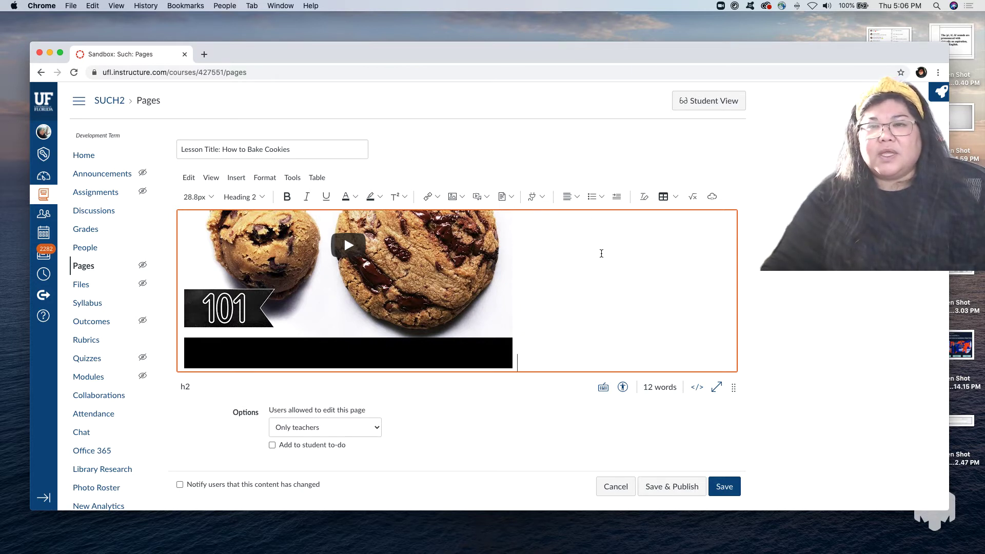
Step: Look at the text alignment options, save the page, and review how the heading, video and paragraph are laid out
left_click(577, 198)
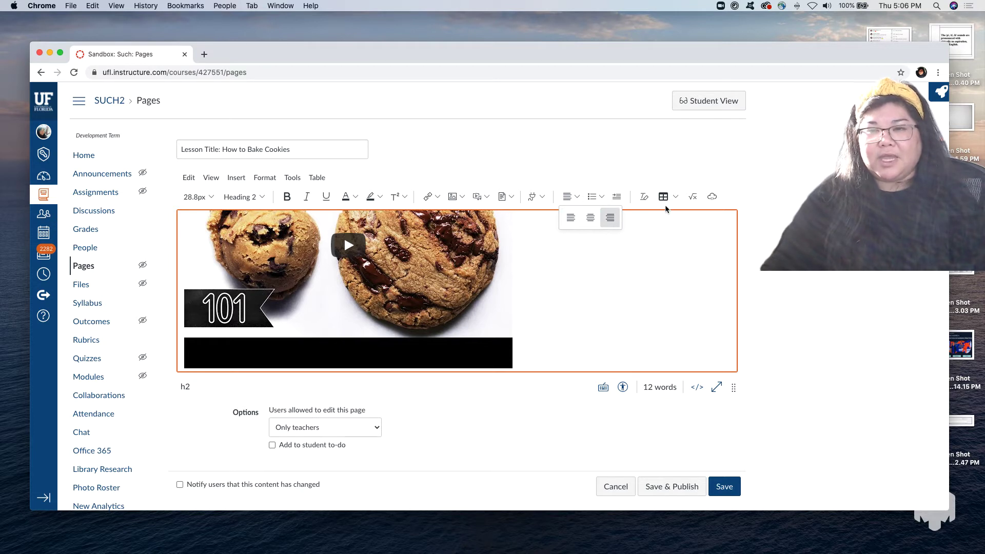
left_click(724, 488)
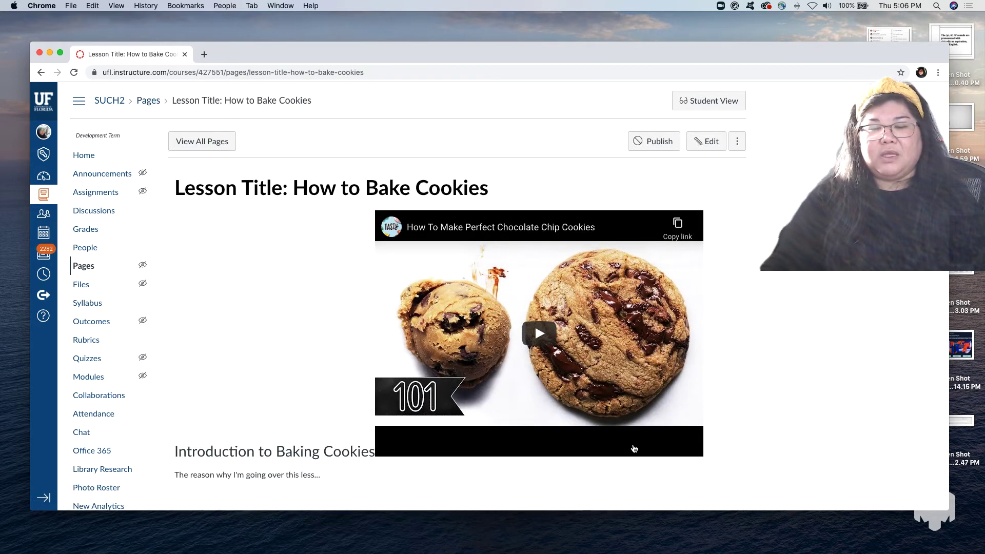
scroll(557, 388, "down", 2)
scroll(558, 387, "down", 3)
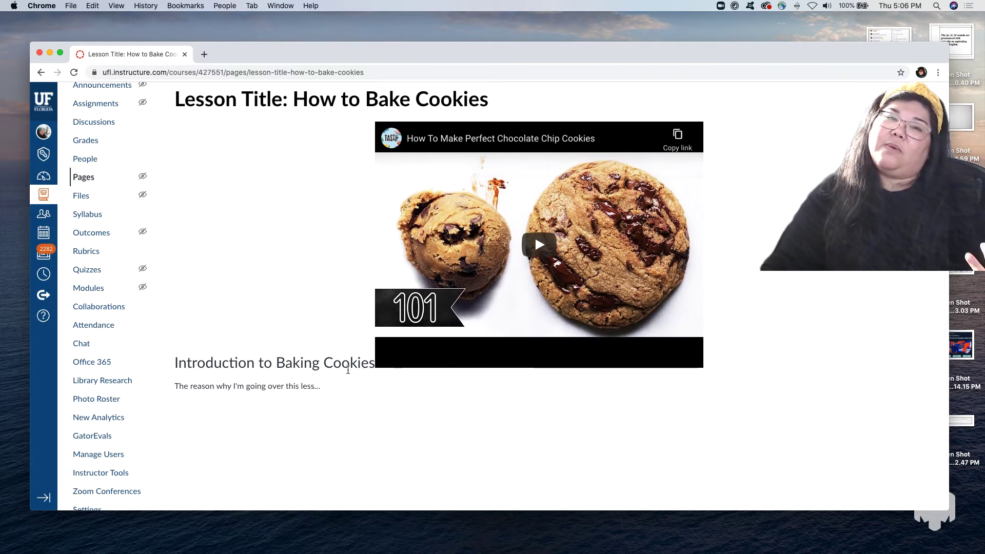
scroll(638, 334, "up", 1)
scroll(638, 334, "up", 3)
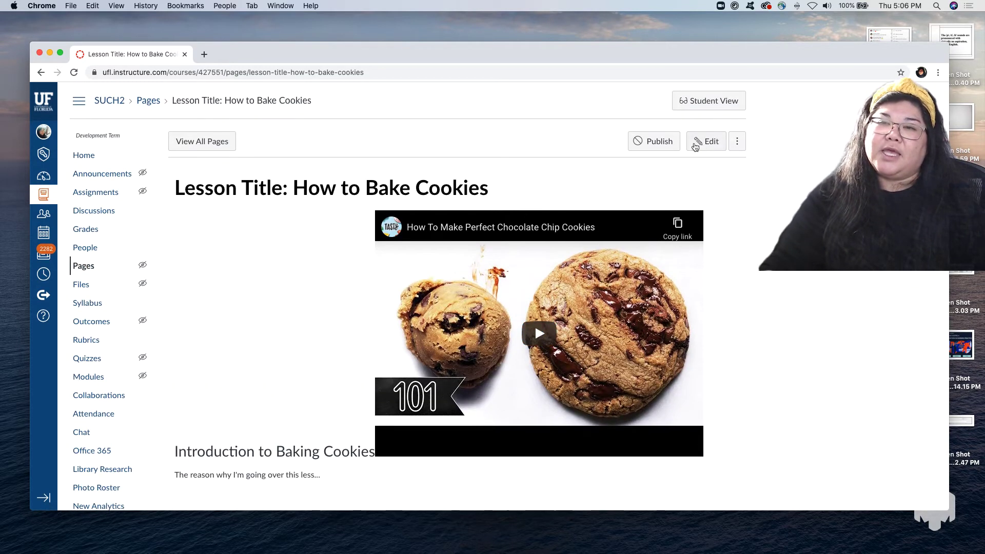
Step: Reopen the page for editing, copy the paragraph "The reason why I'm going over this less..." below the video and delete it there
left_click(700, 141)
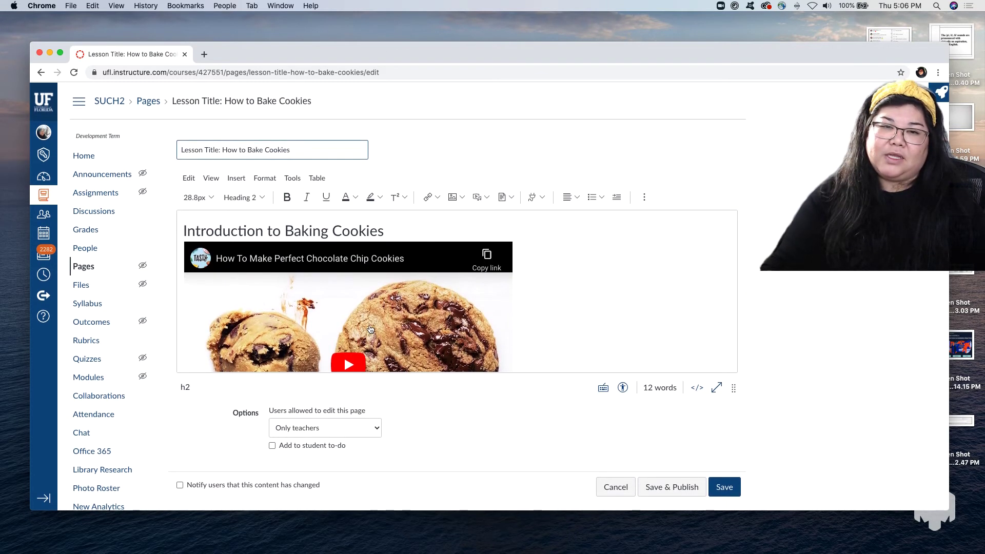
left_click(439, 221)
scroll(344, 238, "down", 3)
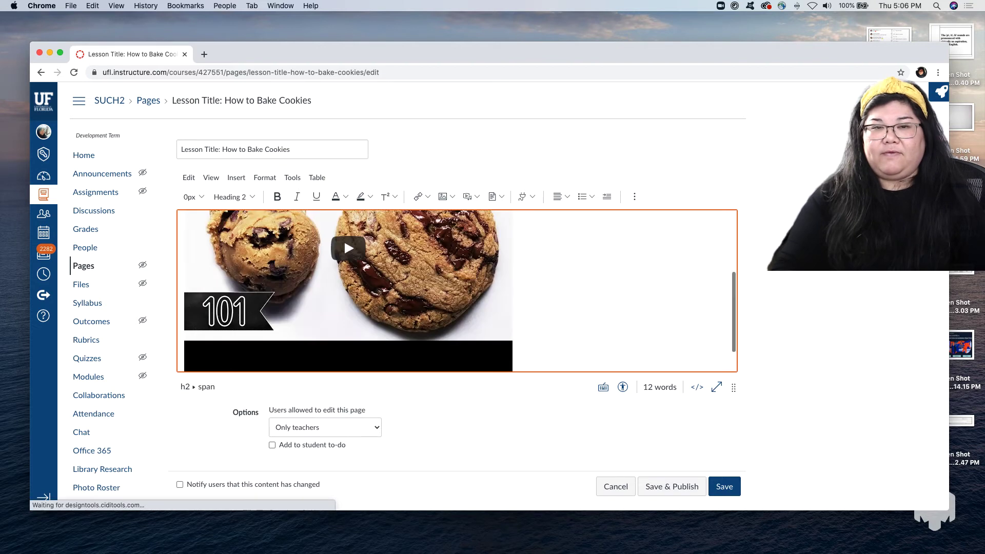
scroll(344, 238, "up", 3)
scroll(343, 290, "down", 5)
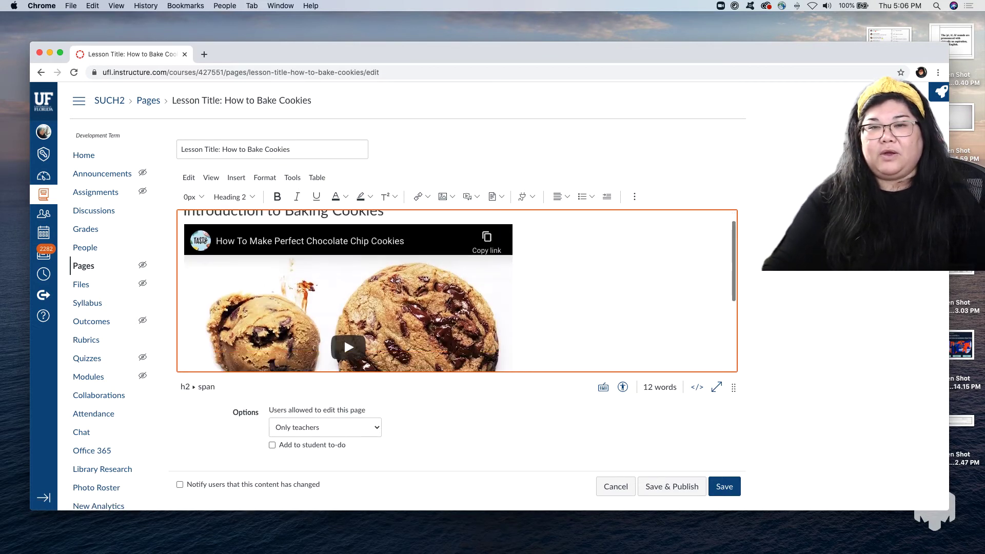
left_click_drag(344, 358, 117, 353)
key("super+c")
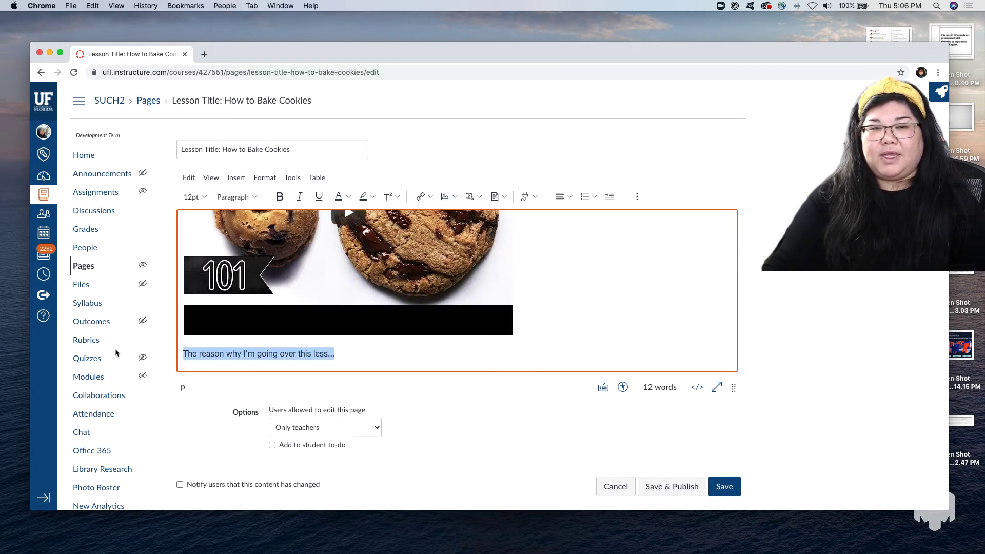
key("BackSpace")
Step: Paste the copied paragraph on a new line between the "Introduction to Baking Cookies" heading and the video, and save the page
scroll(409, 354, "up", 5)
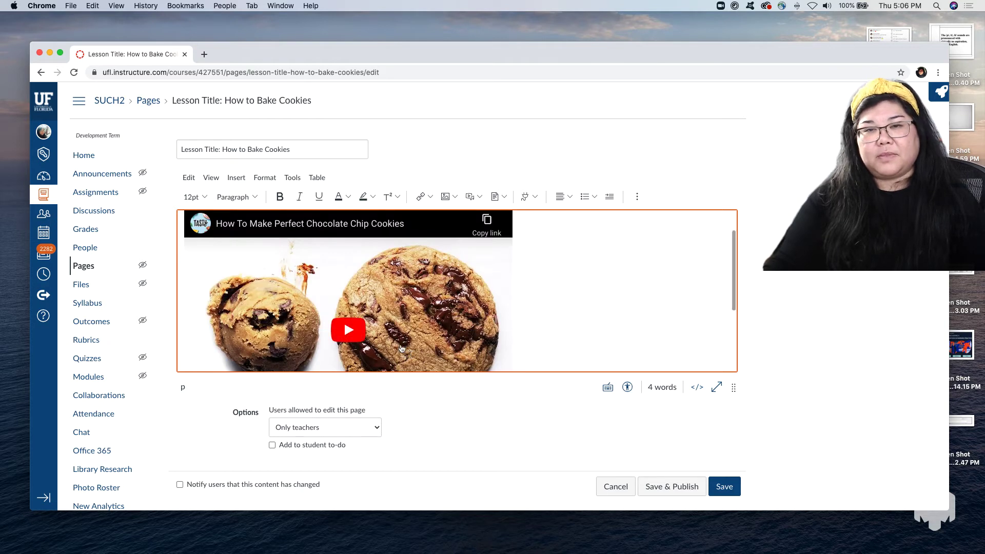
scroll(409, 307, "up", 2)
left_click(406, 226)
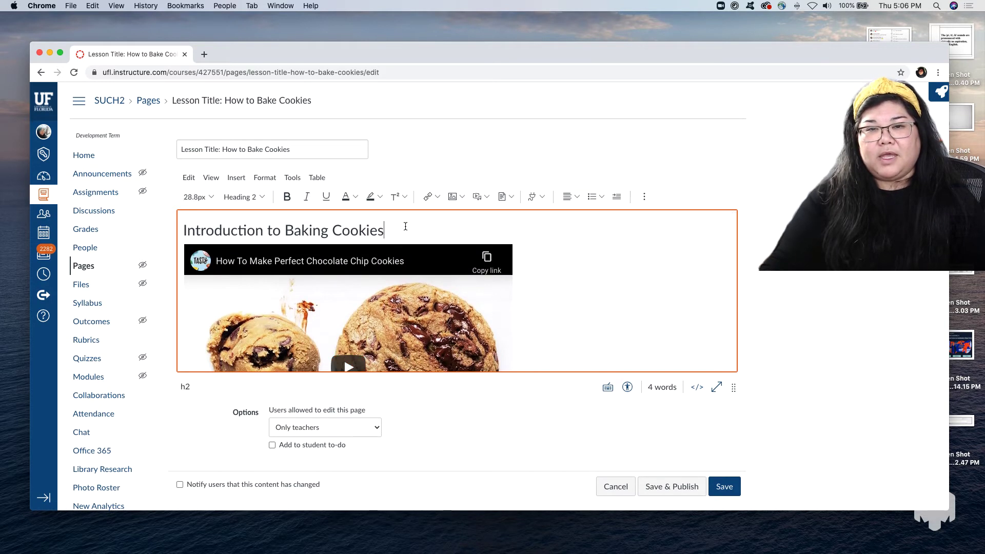
key("Return")
key("super+v")
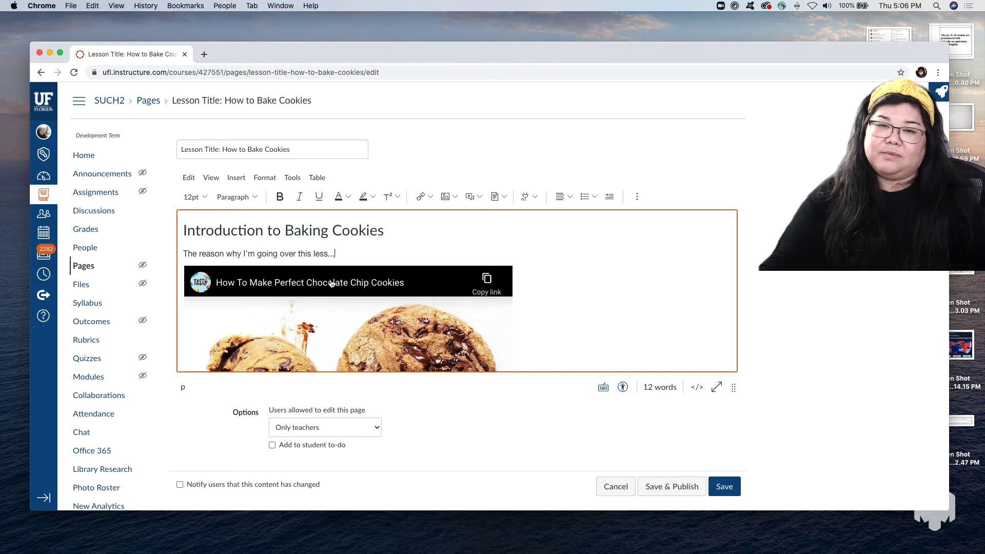
left_click(725, 485)
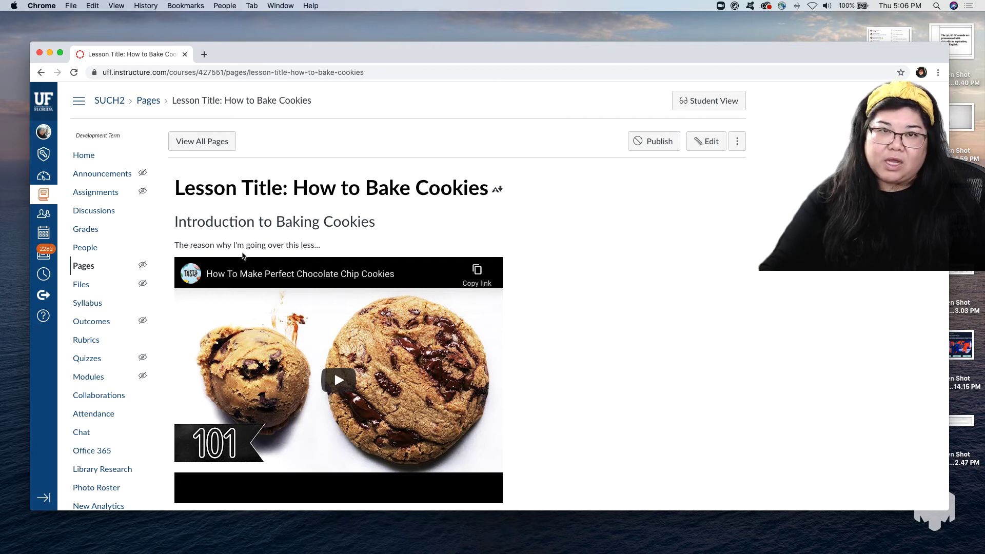
scroll(410, 291, "down", 2)
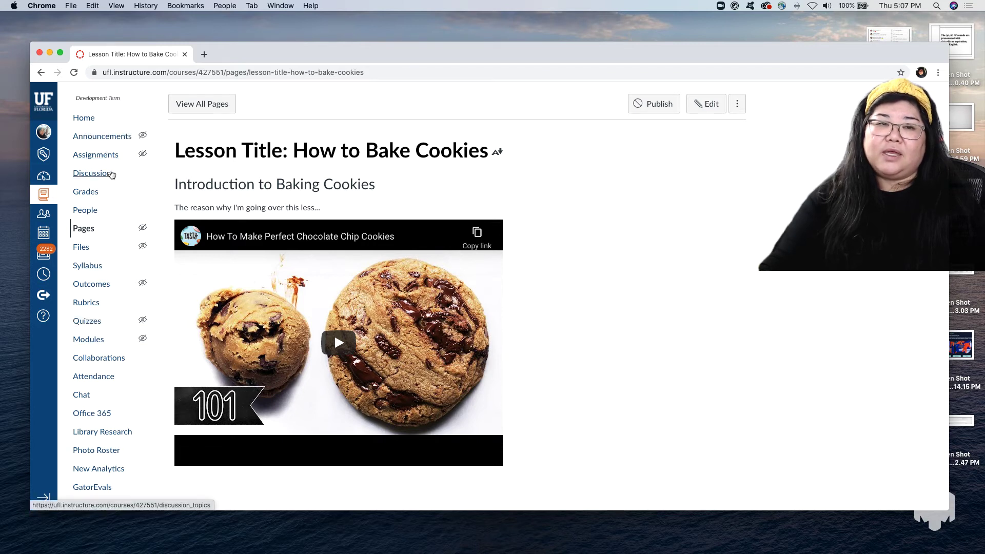
Step: Go to the course's assignments and start a new assignment, ready for its name
left_click(106, 161)
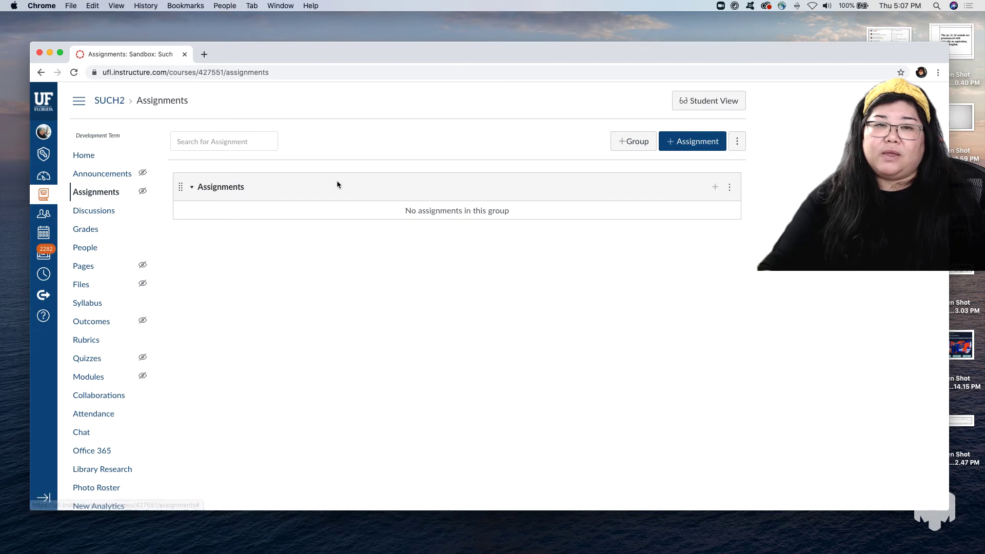
left_click(697, 148)
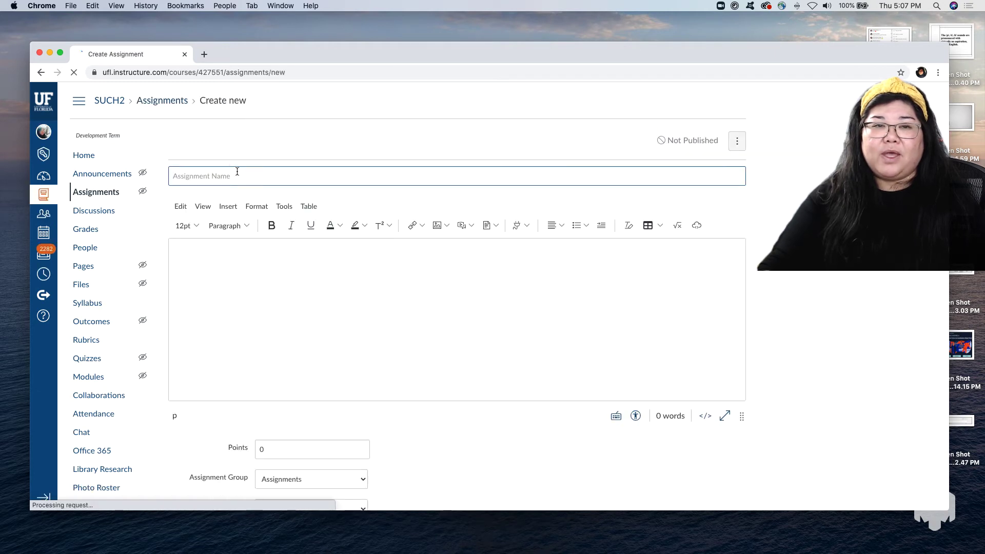
left_click(260, 174)
type("l")
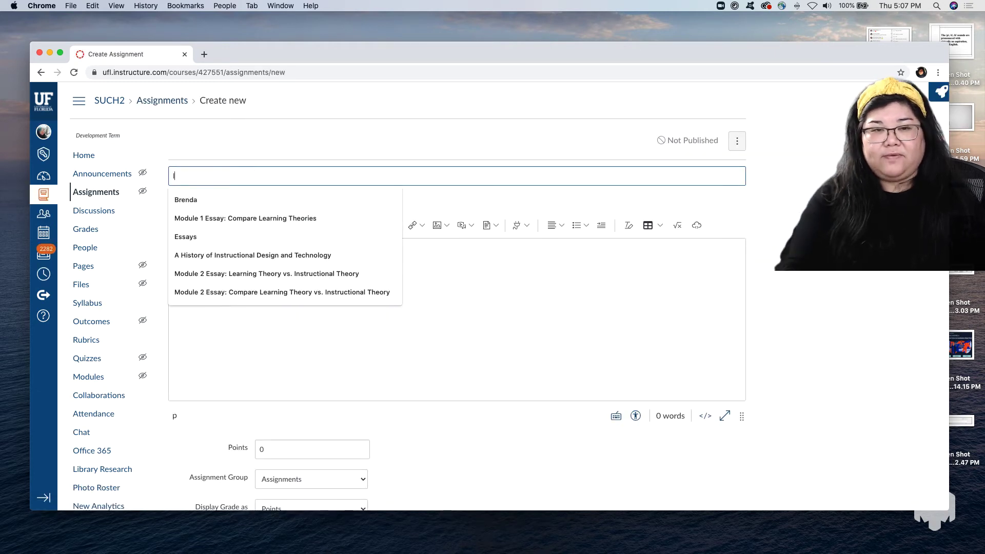
type("Quiz on ")
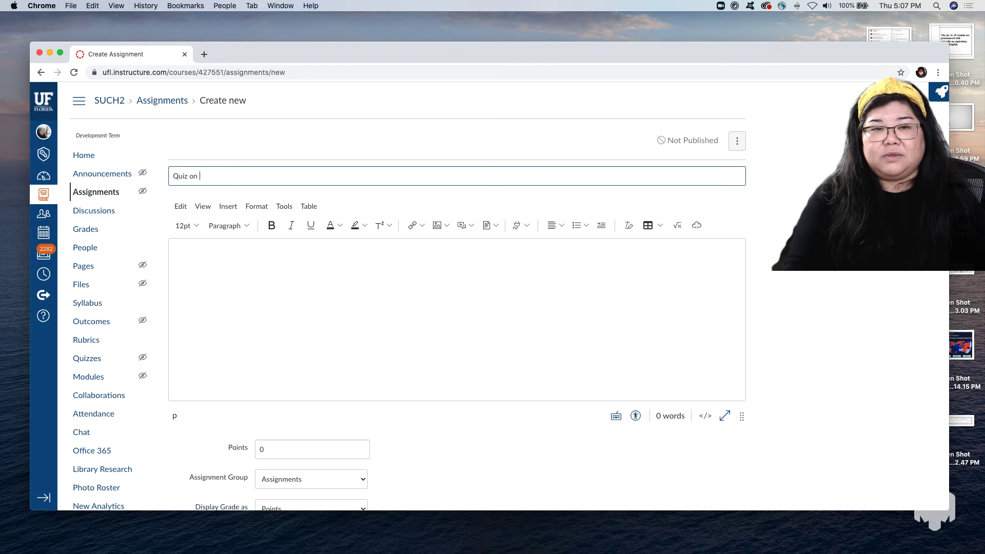
type("Creatin")
key("BackSpace")
key("BackSpace")
key("BackSpace")
key("BackSpace")
key("BackSpace")
key("BackSpace")
key("BackSpace")
key("BackSpace")
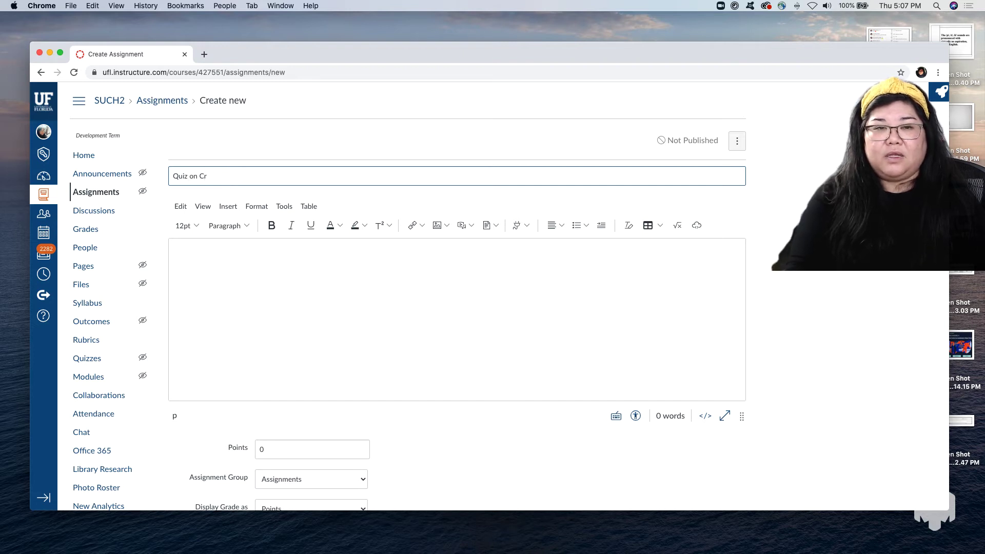
key("BackSpace")
key("BackSpace")
key("BackSpace")
key("BackSpace")
key("BackSpace")
key("BackSpace")
key("BackSpace")
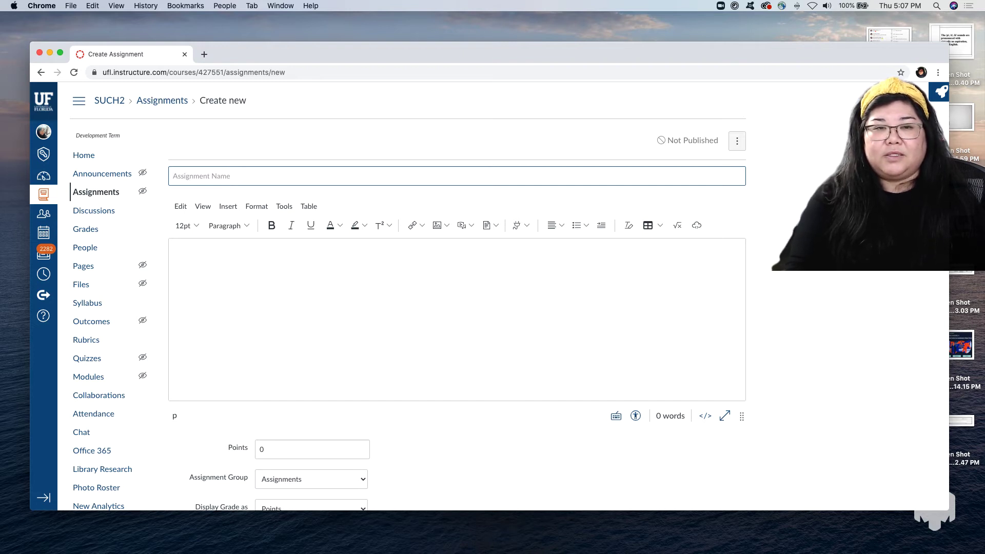
Step: Name the assignment "Testing Your Knowledge: Baking Cookies" and enter "Introduction" as its description
type("Testing Your Knowledge: Baking Cookies")
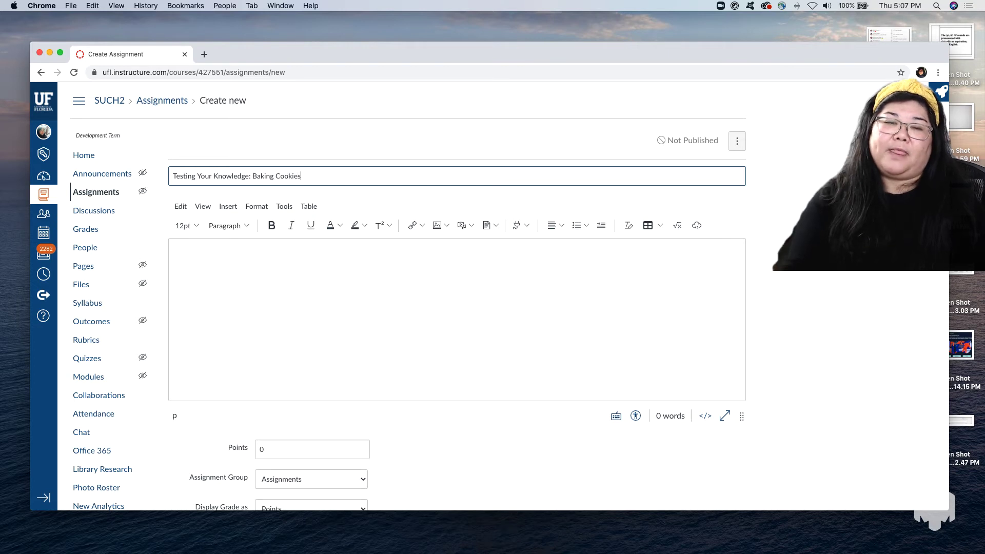
left_click(294, 323)
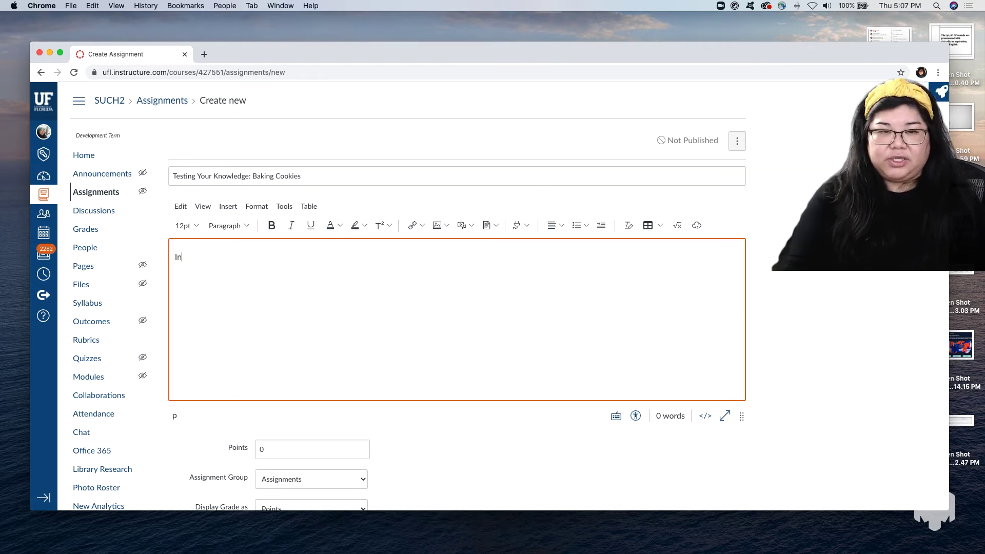
type("Introduction")
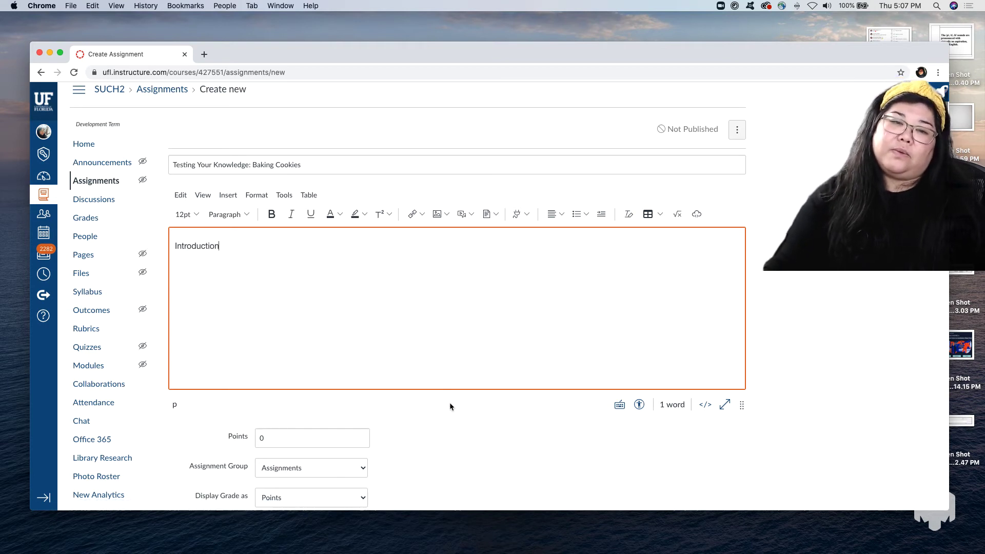
Step: Review the assignment's settings for points, grade display, submission type, attempts, group work, peer reviews and due dates
scroll(449, 402, "down", 5)
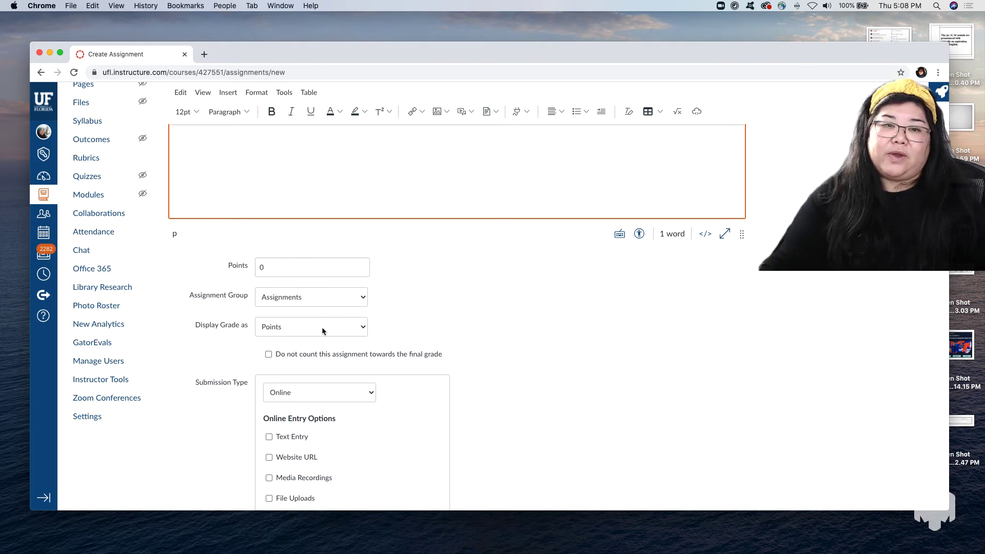
scroll(322, 331, "down", 2)
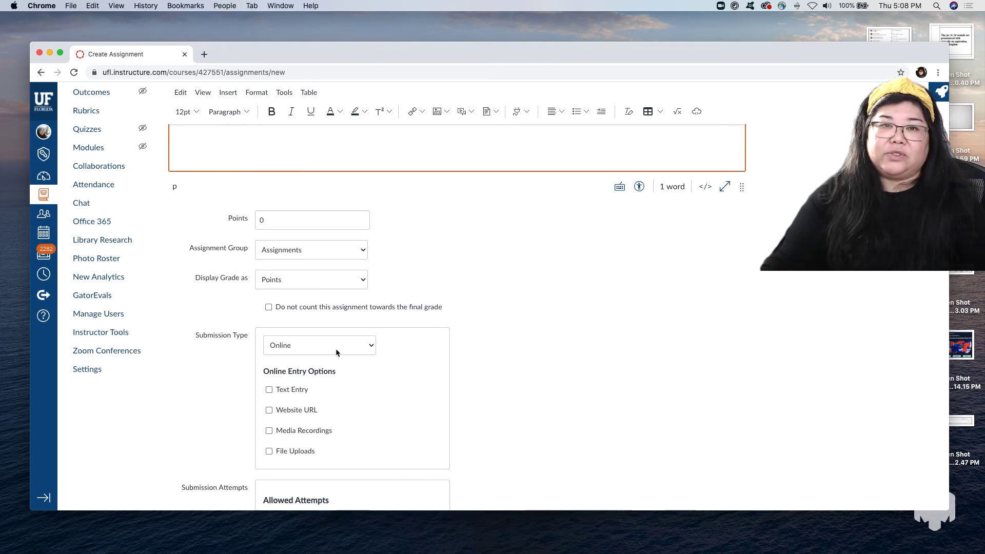
scroll(366, 325, "down", 6)
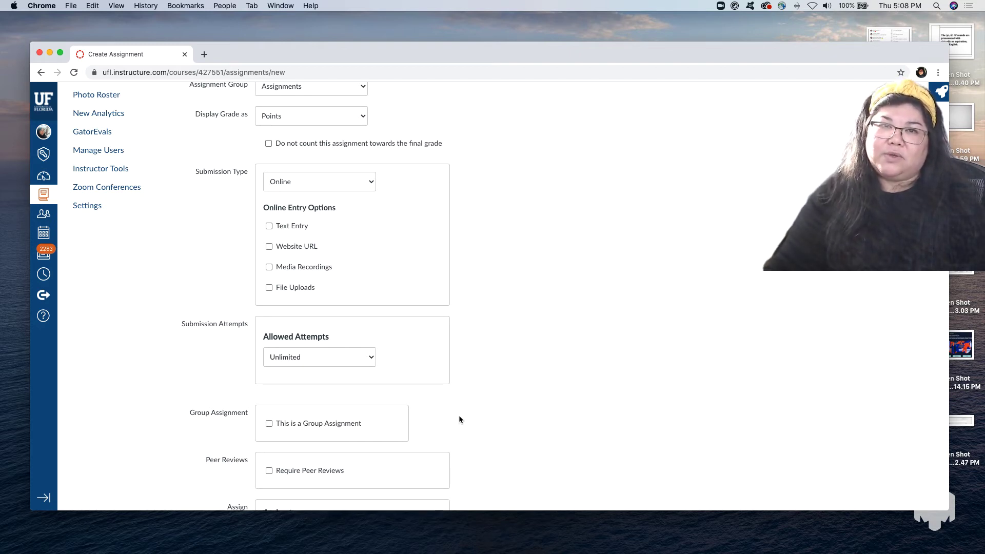
scroll(459, 416, "down", 5)
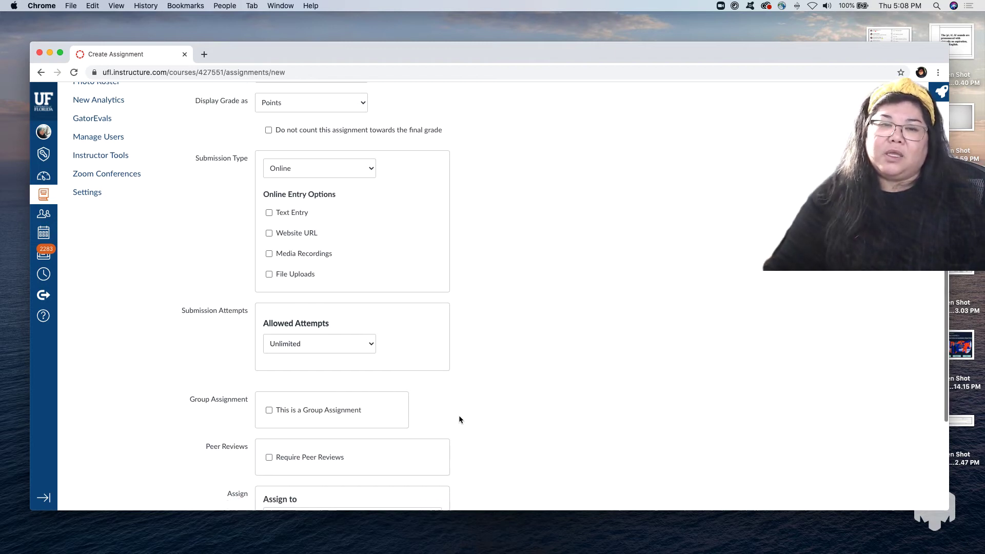
scroll(459, 419, "up", 3)
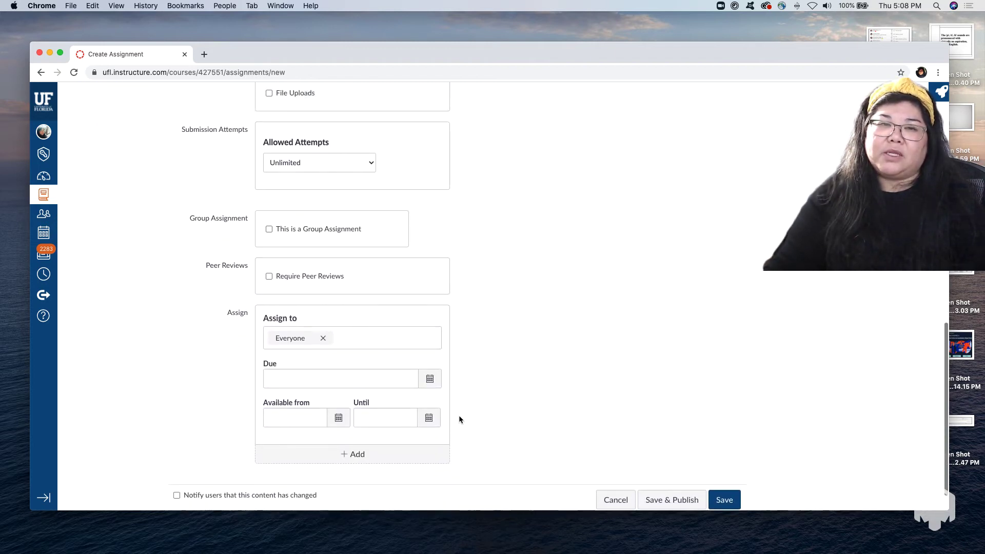
scroll(459, 419, "up", 2)
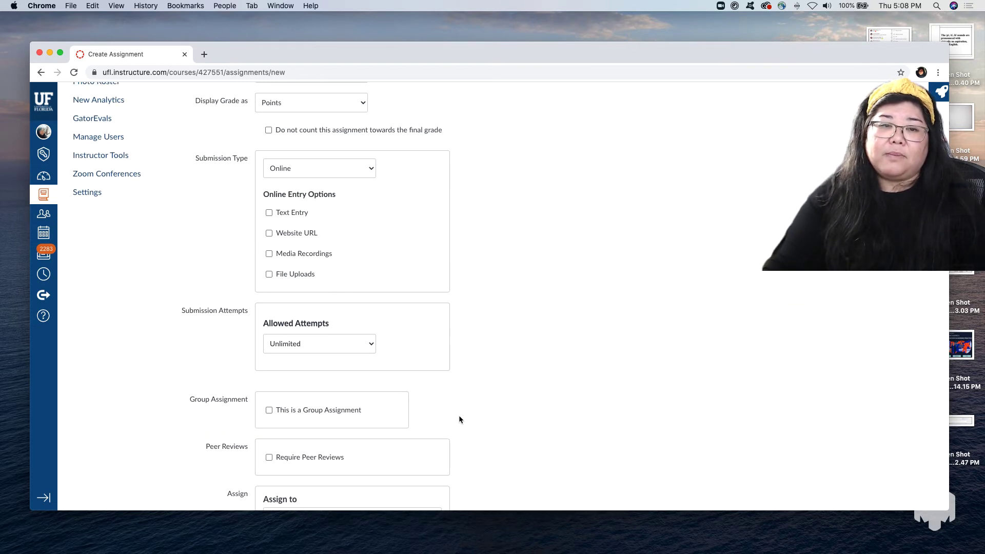
scroll(459, 419, "up", 2)
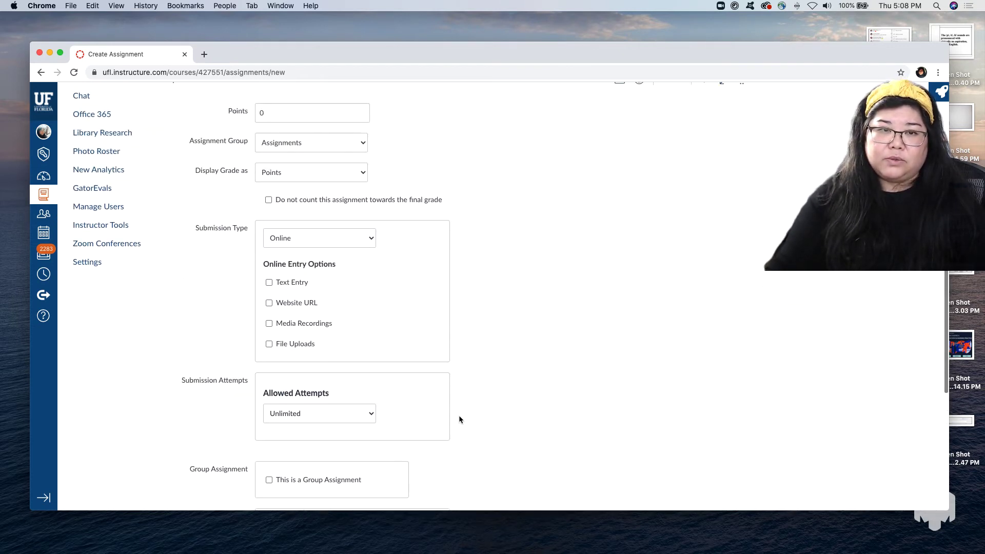
scroll(459, 419, "up", 1)
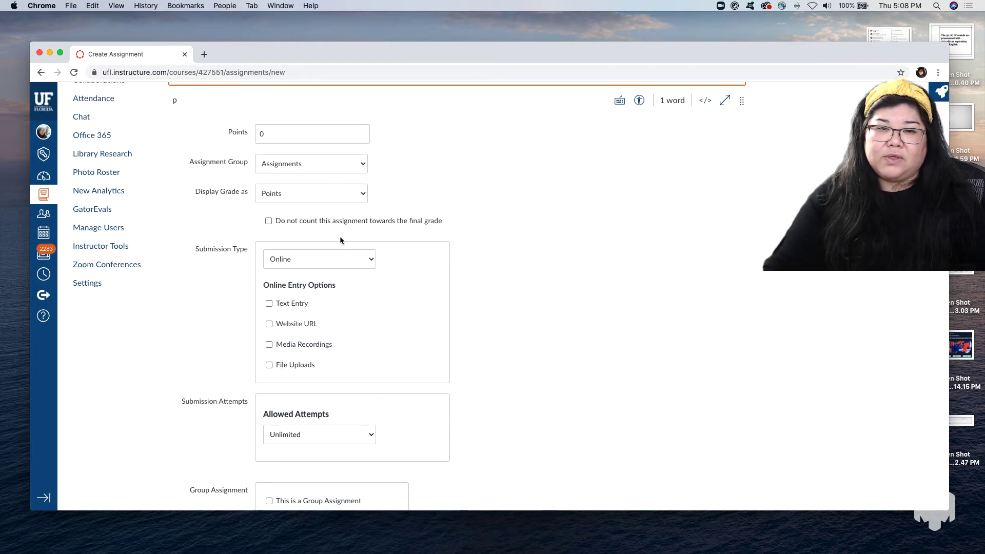
Step: Allow file uploads as the online submission entry and set the plagiarism review to Turnitin
left_click(269, 365)
scroll(440, 374, "down", 4)
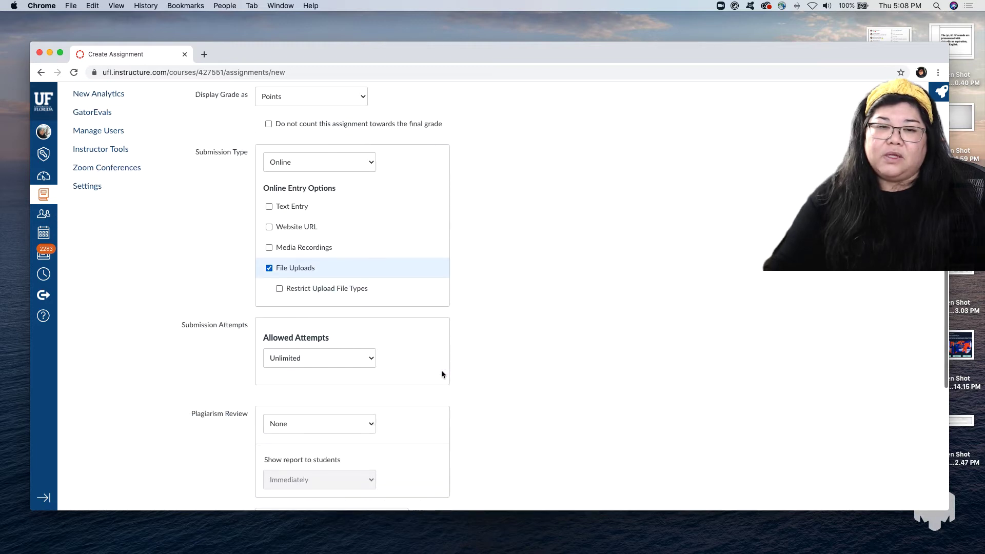
scroll(441, 372, "down", 1)
left_click(369, 394)
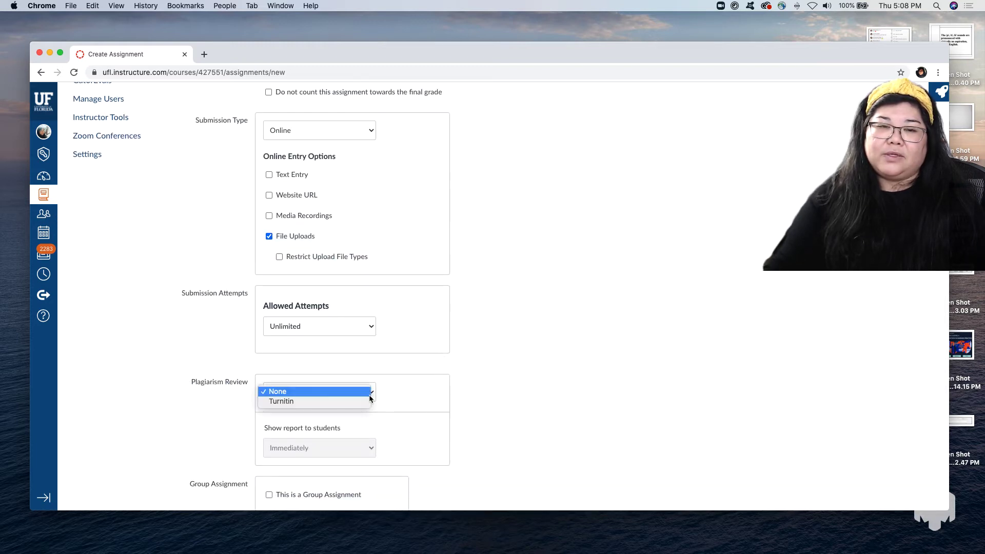
left_click(366, 401)
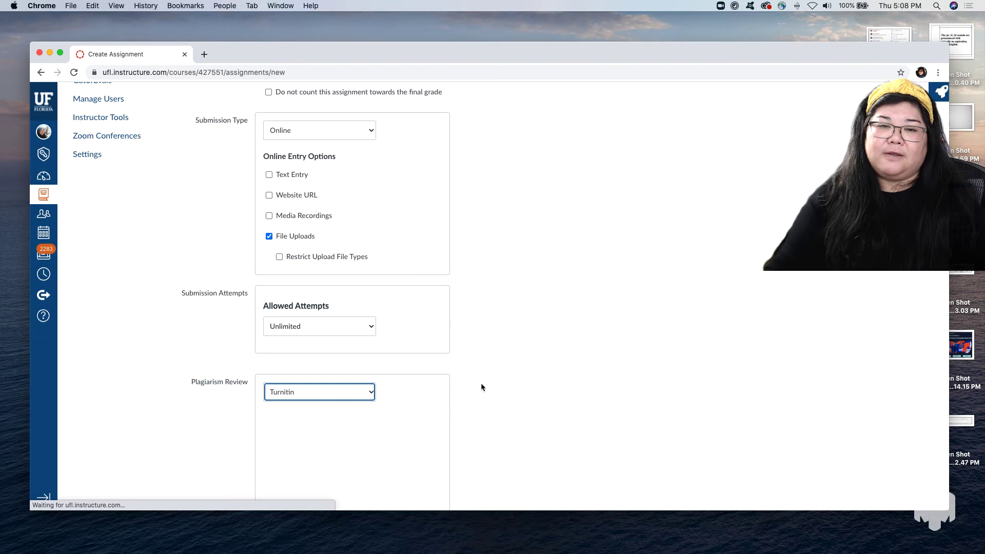
Step: Look over the Turnitin repository, comparison and similarity report options, and save the assignment without publishing it
scroll(481, 383, "down", 5)
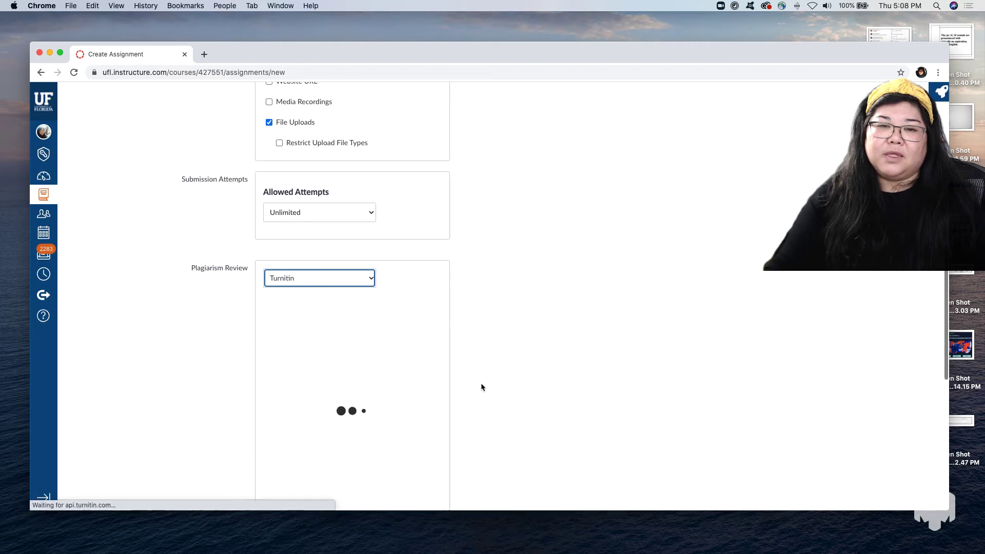
scroll(481, 387, "down", 2)
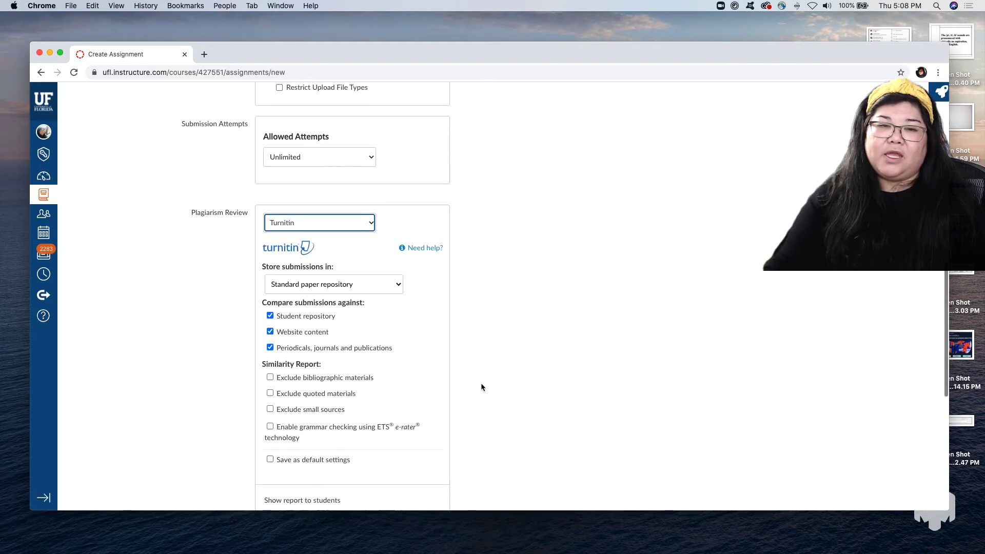
scroll(481, 383, "down", 1)
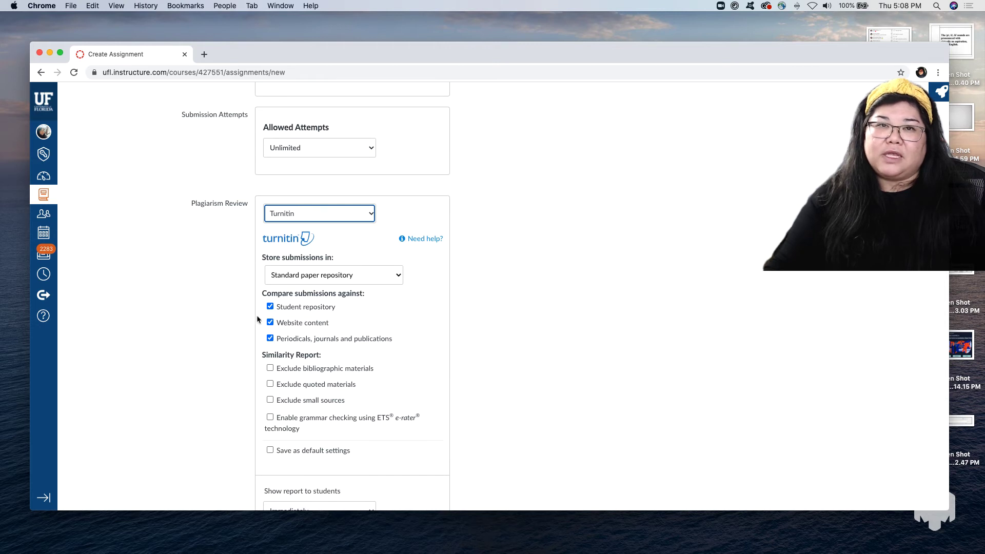
scroll(257, 316, "down", 1)
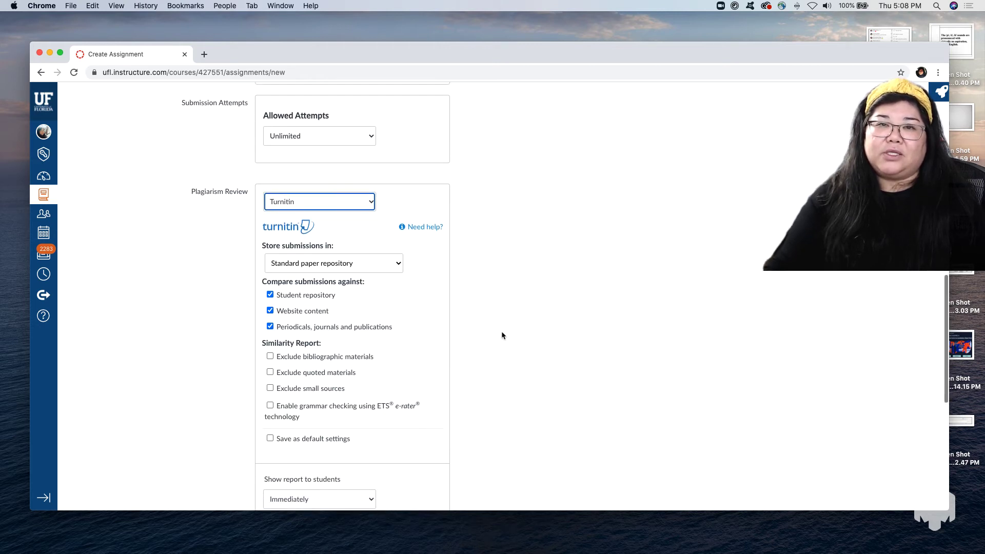
scroll(502, 335, "down", 1)
scroll(502, 336, "down", 10)
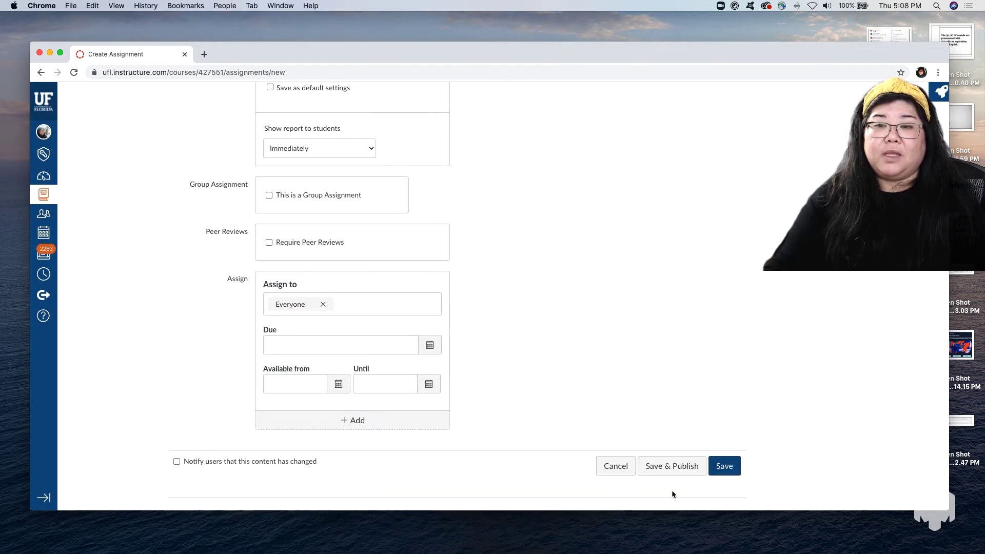
left_click(723, 470)
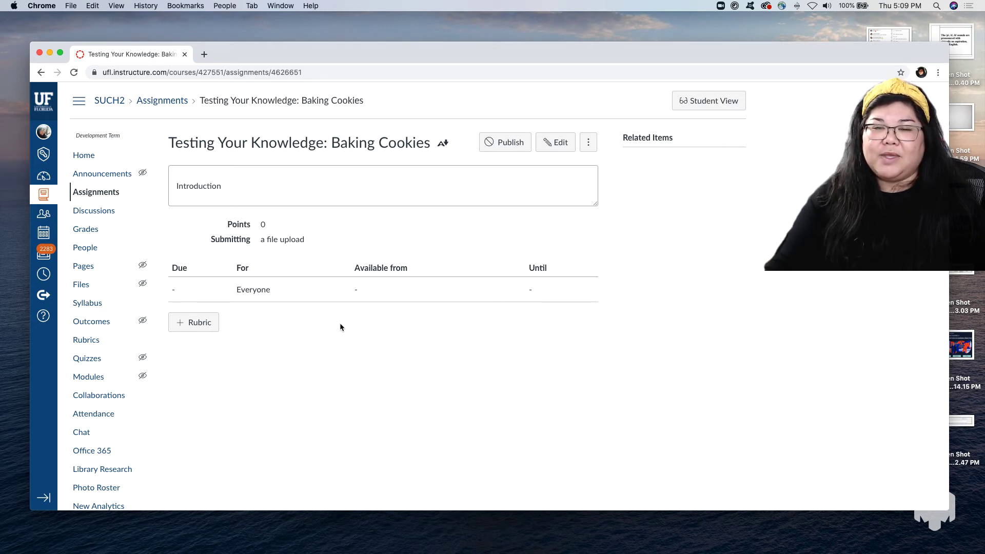
Step: Add a rubric to the assignment, keeping the default title "Some Rubric" and its single 5-point criterion
left_click(205, 329)
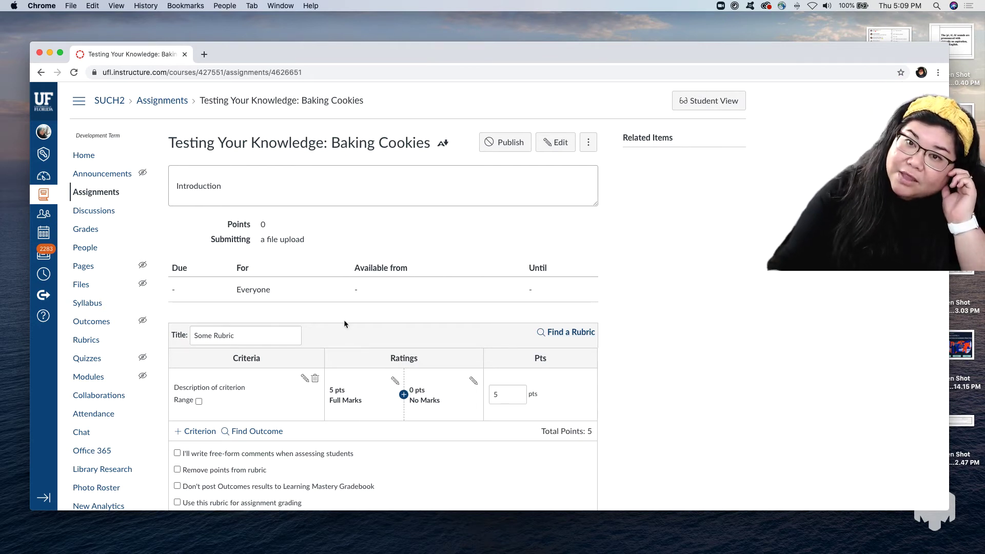
scroll(619, 297, "down", 3)
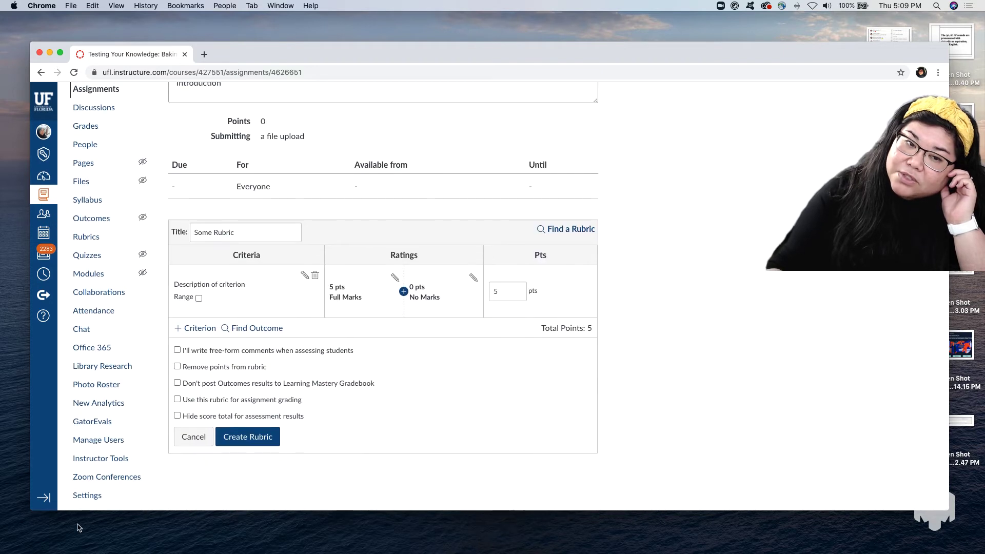
left_click(244, 442)
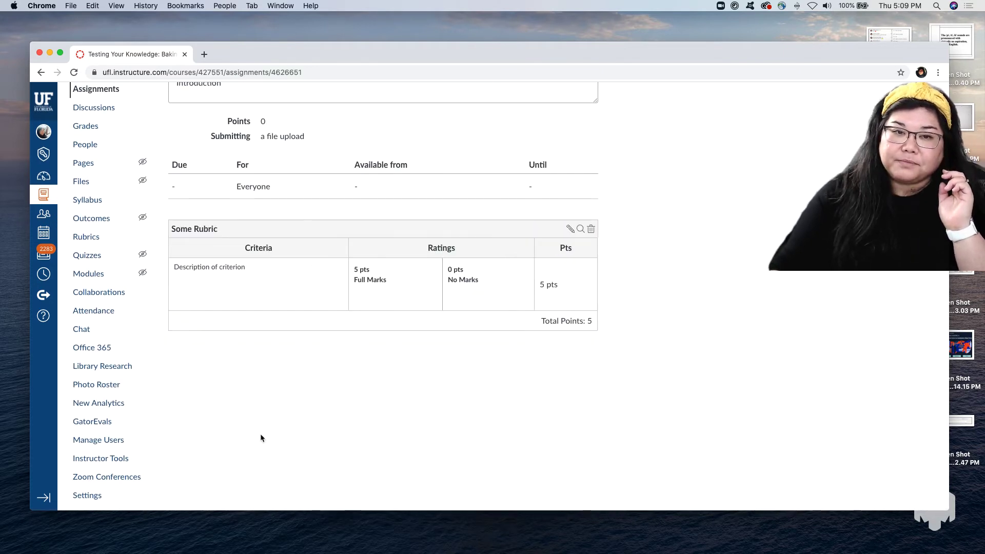
scroll(529, 262, "up", 3)
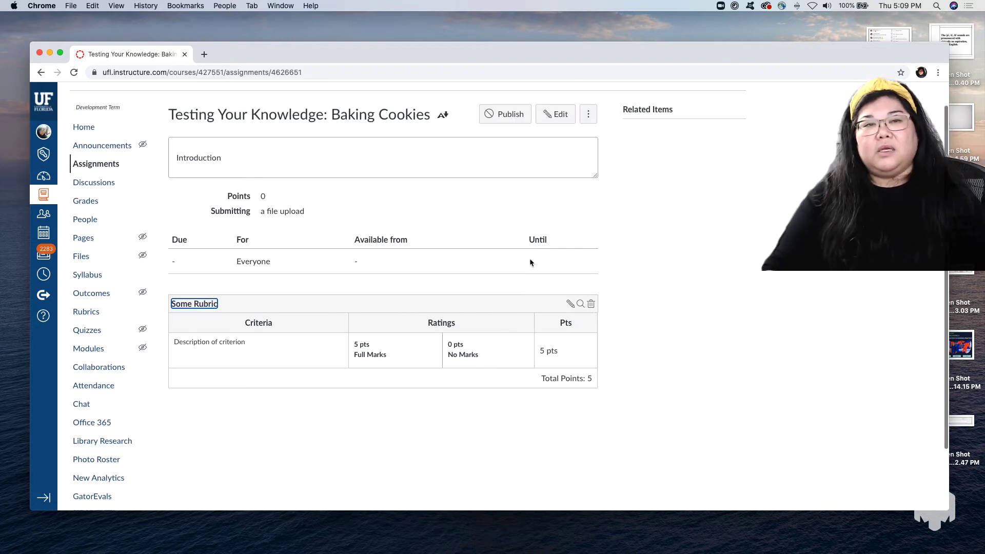
scroll(530, 262, "up", 1)
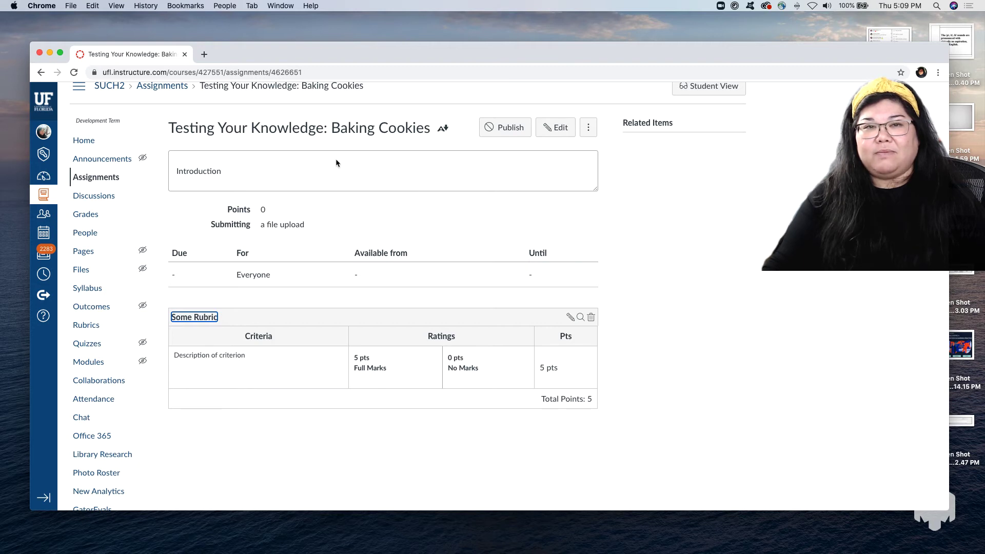
scroll(277, 225, "down", 1)
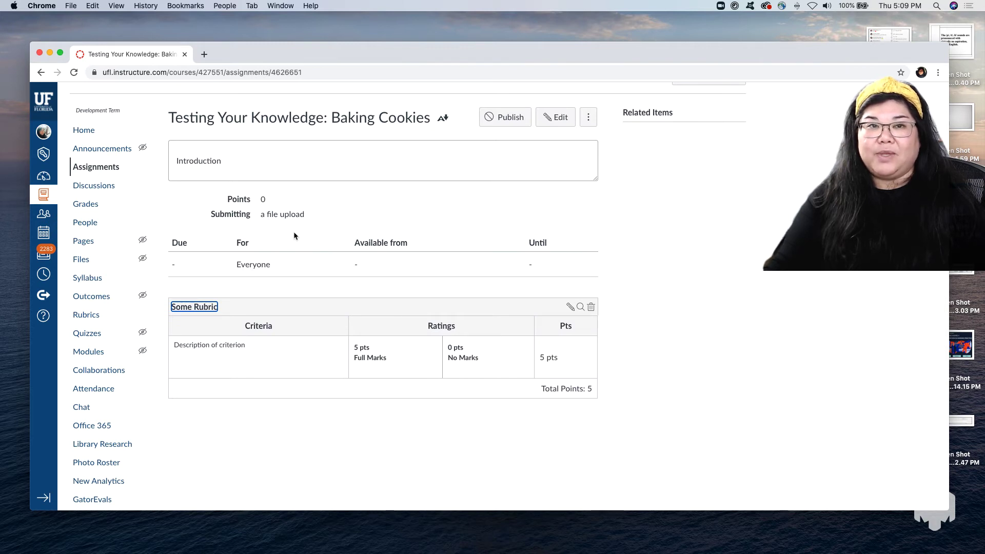
Step: Add a module named "Module 1" to the course modules
left_click(84, 133)
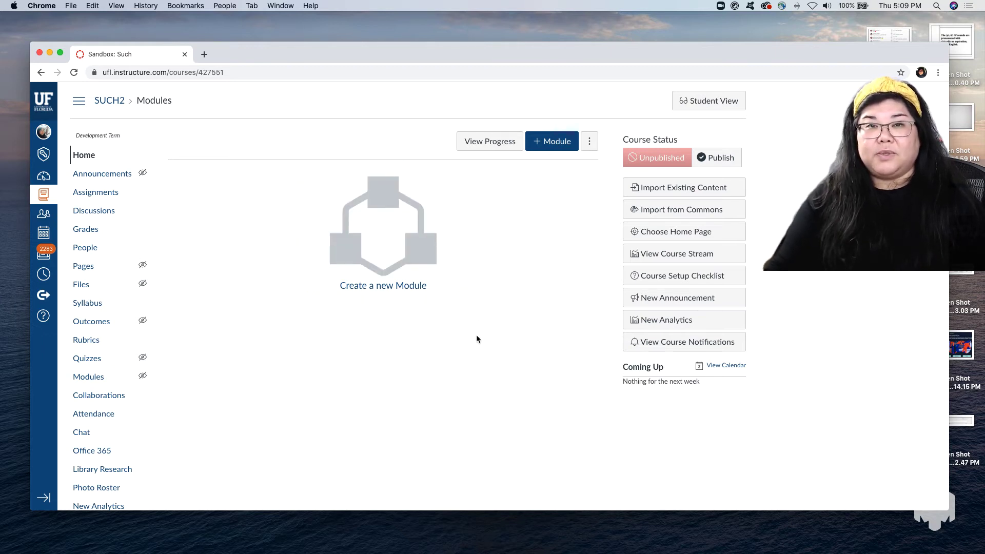
left_click(97, 379)
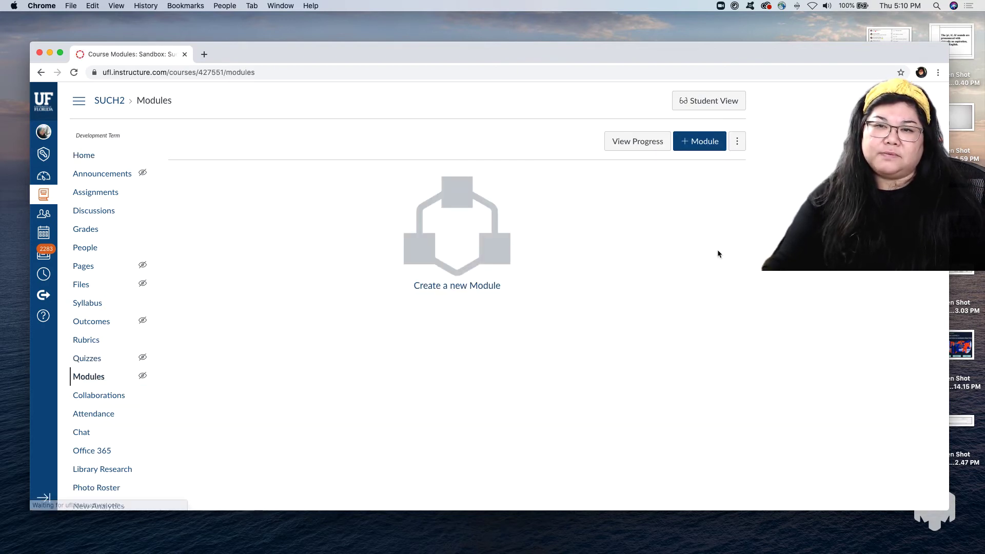
left_click(700, 142)
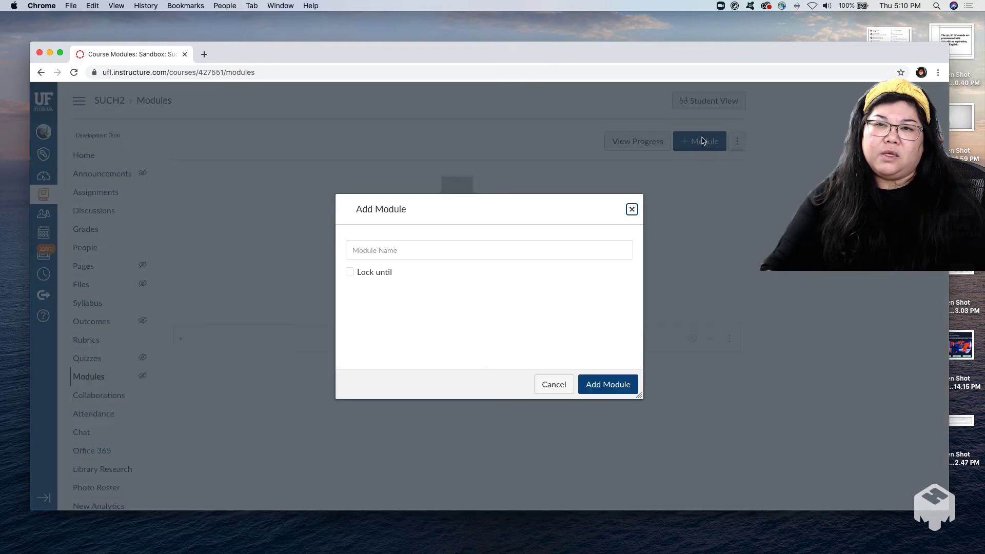
left_click(489, 252)
type("Mod")
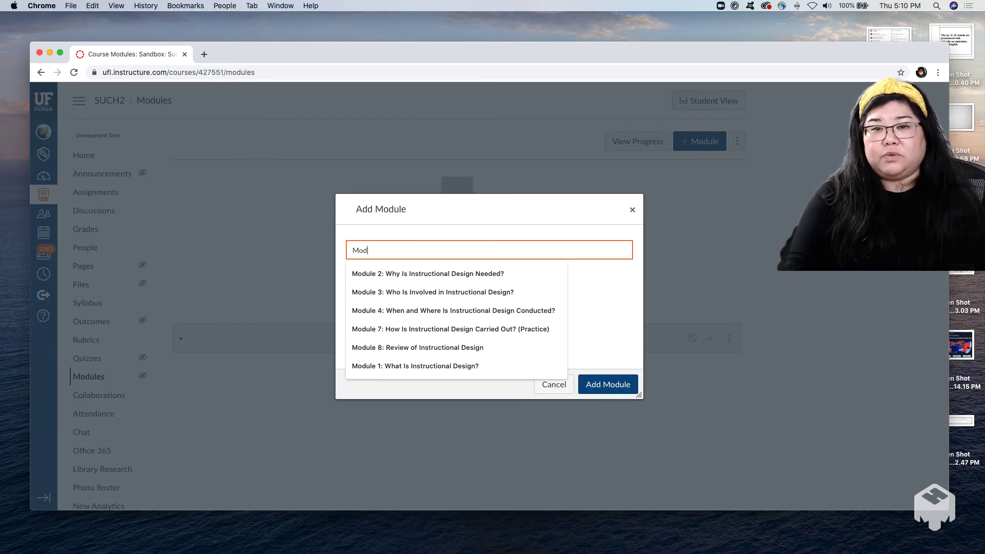
type("ule 1")
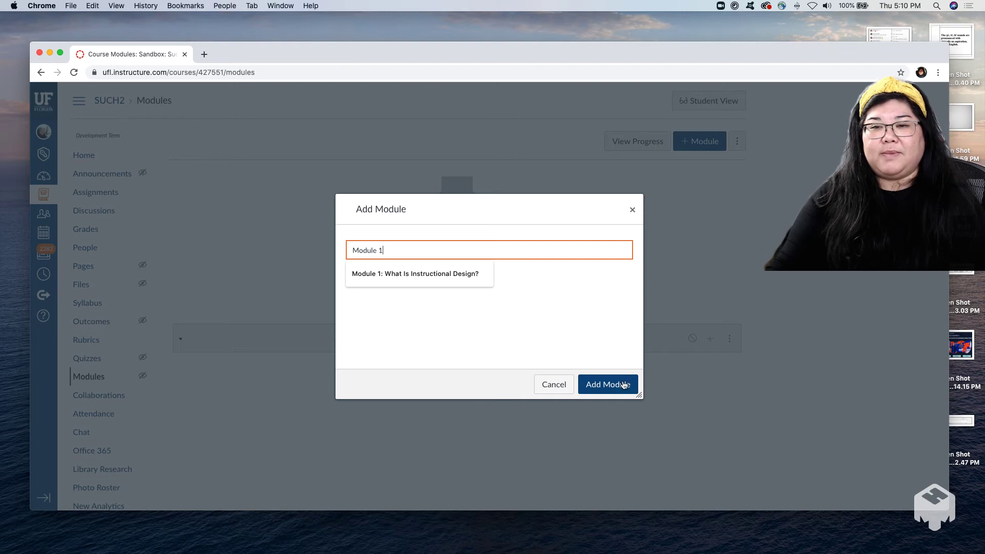
left_click(622, 384)
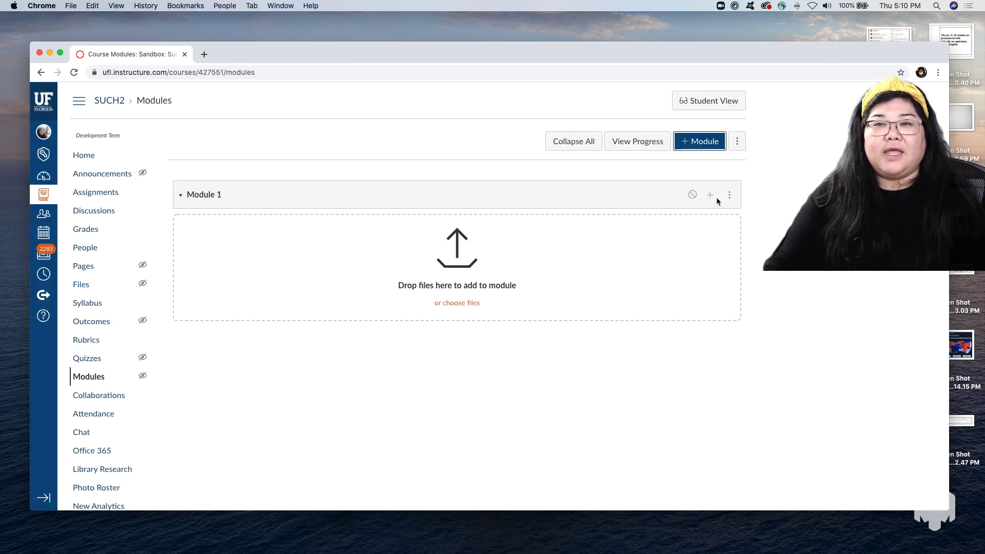
Step: Add the existing page "Lesson Title: How to Bake Cookies" to Module 1 without indentation
left_click(711, 196)
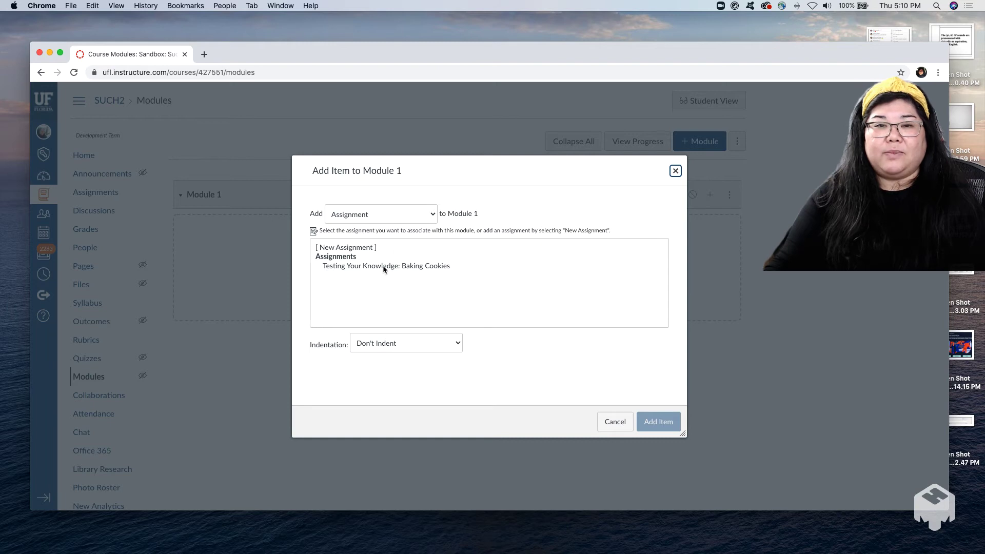
left_click(417, 215)
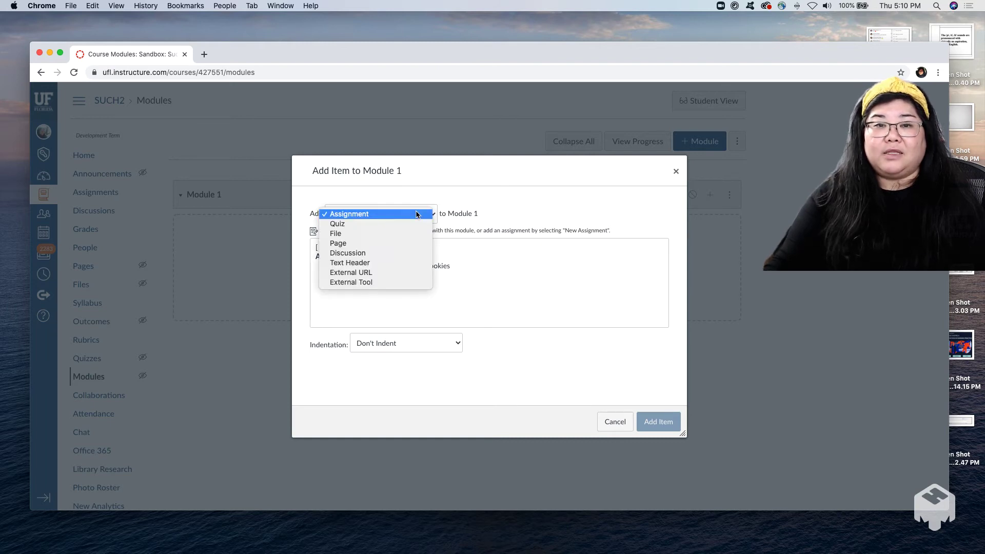
left_click(417, 215)
left_click(391, 253)
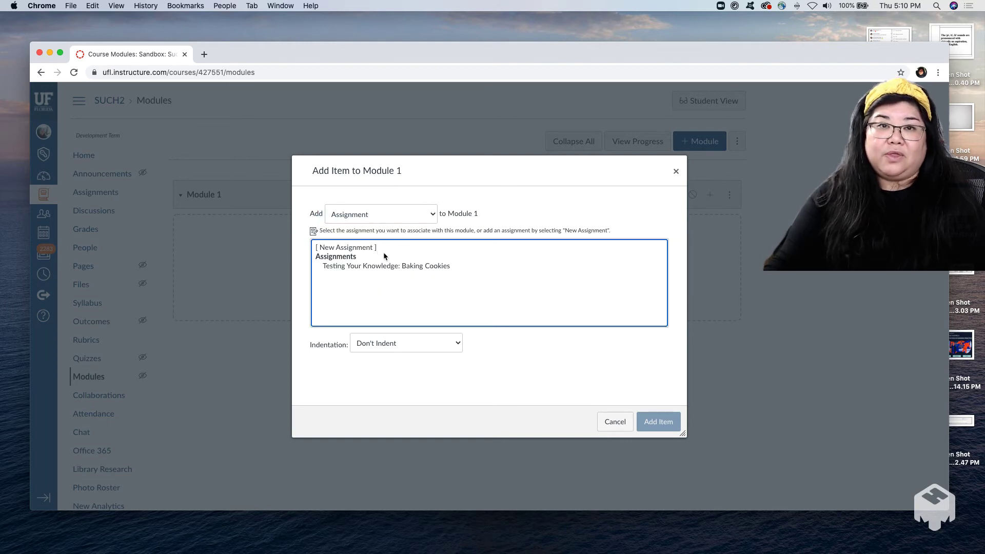
left_click(411, 219)
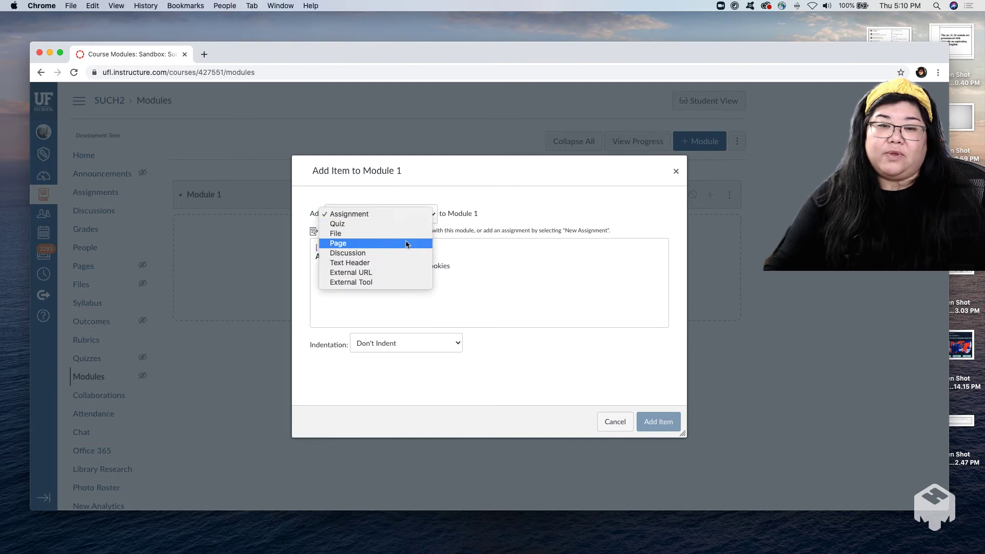
left_click(406, 245)
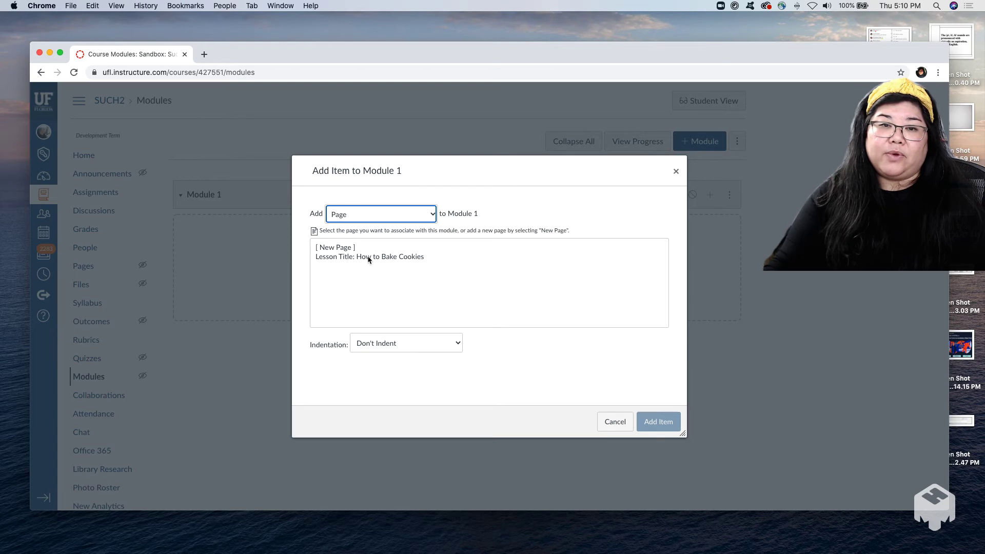
left_click(369, 259)
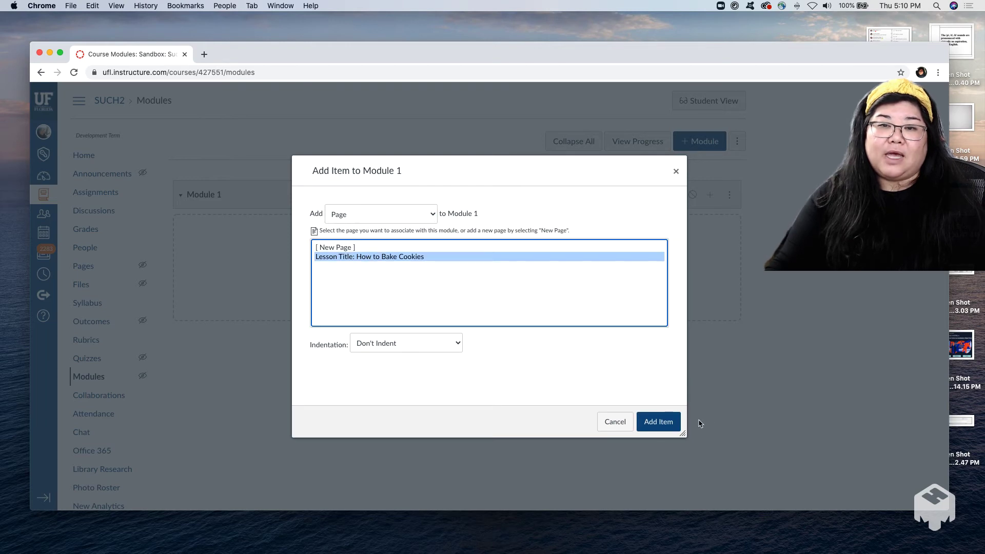
left_click(670, 422)
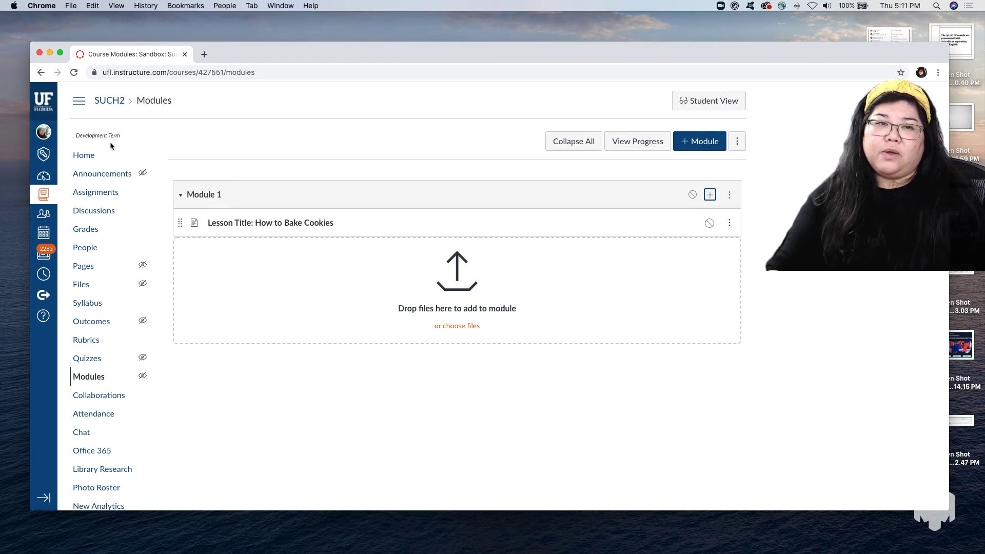
Step: Publish the "Lesson Title: How to Bake Cookies" page and make it the front page
left_click(87, 156)
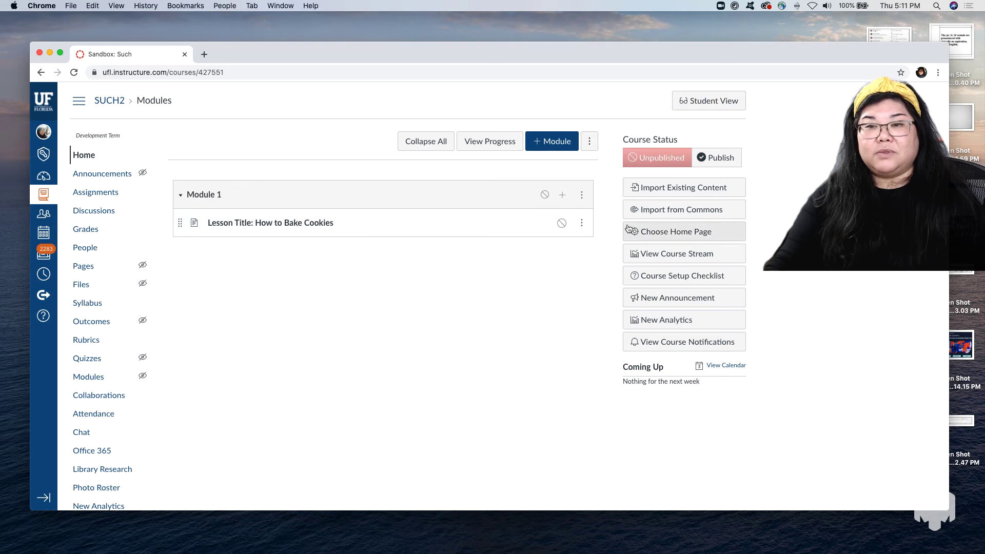
left_click(320, 224)
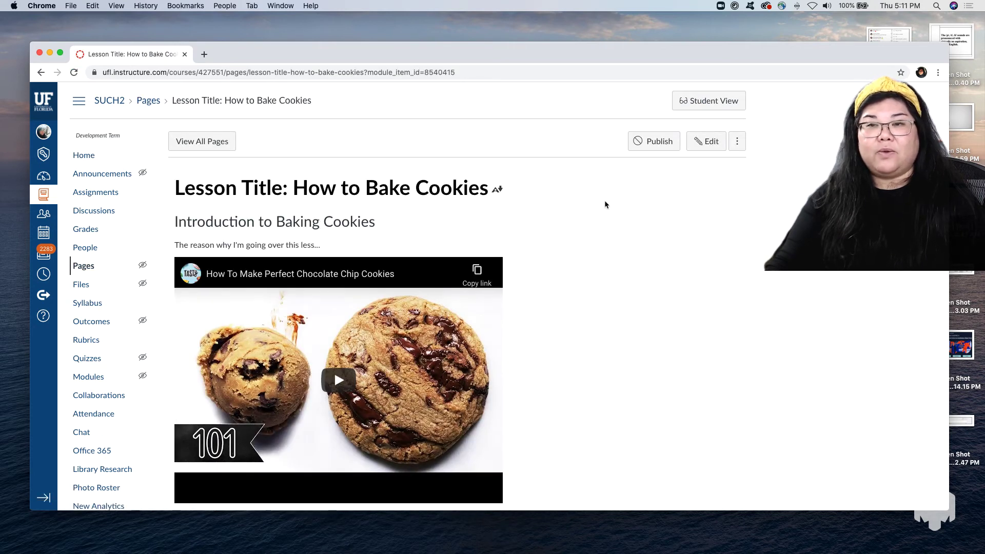
left_click(669, 146)
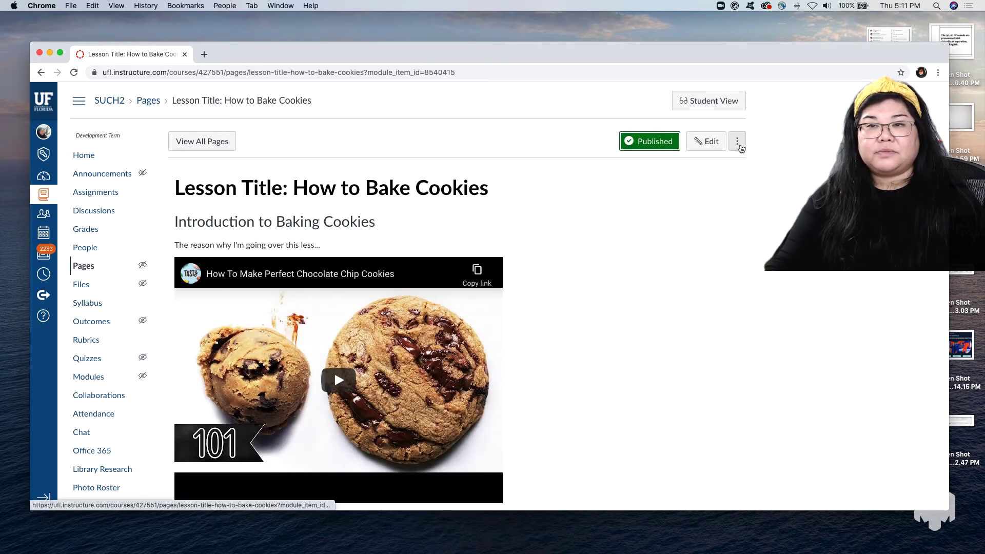
left_click(738, 148)
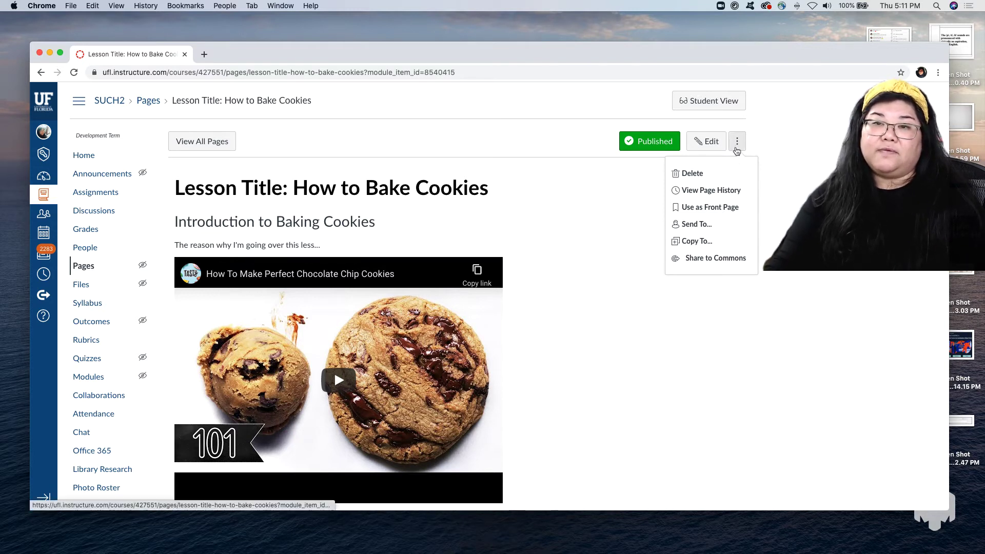
left_click(719, 208)
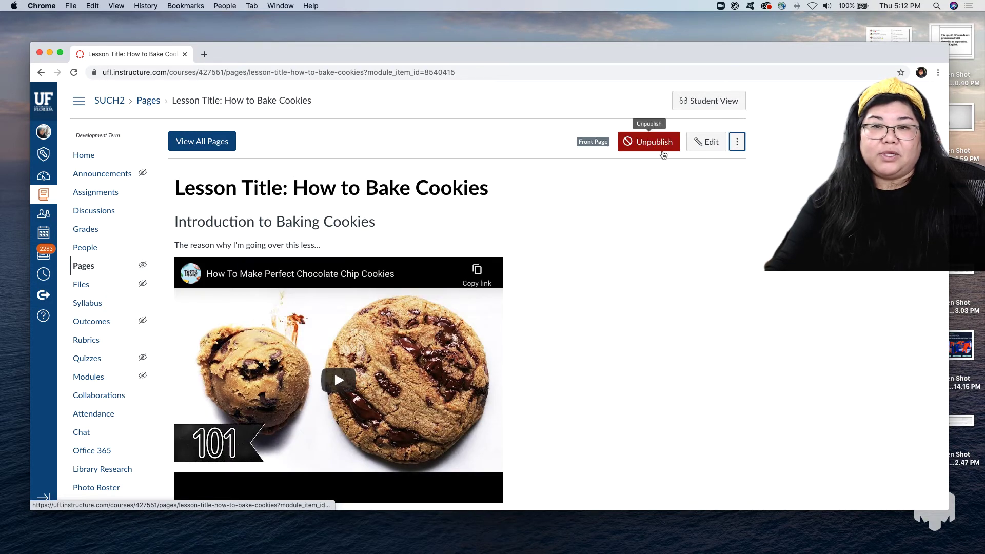
left_click(737, 143)
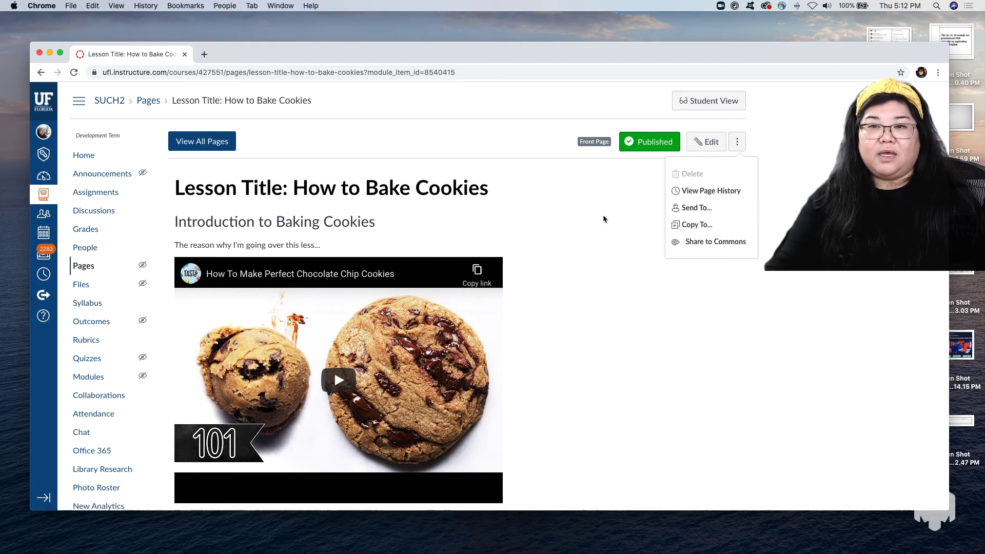
left_click(565, 202)
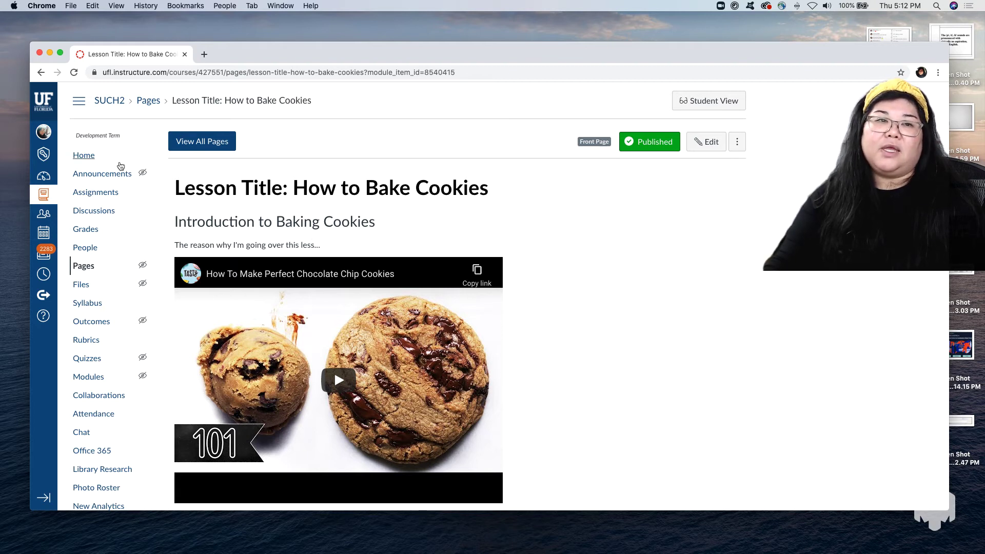
Step: Set the course home page to display the Pages Front Page
left_click(102, 157)
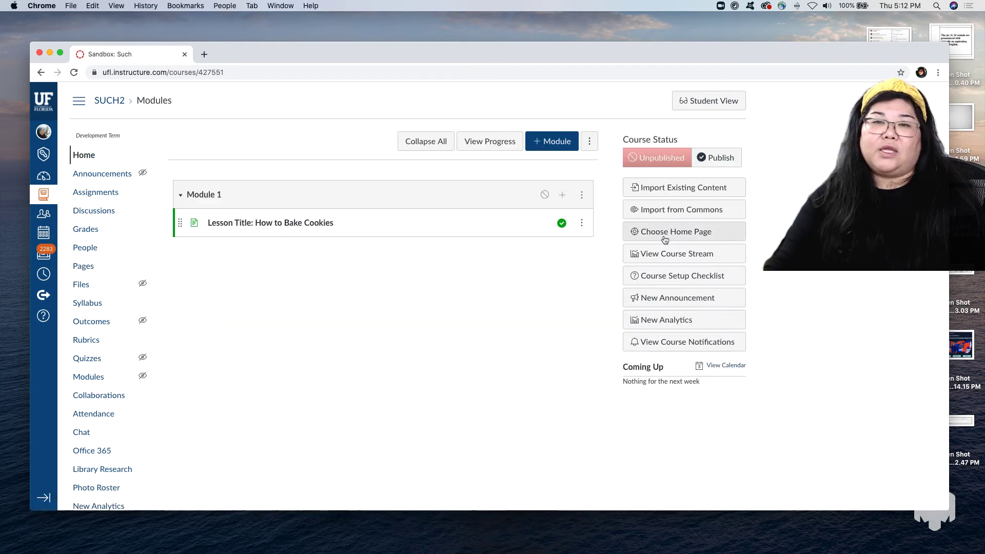
left_click(695, 236)
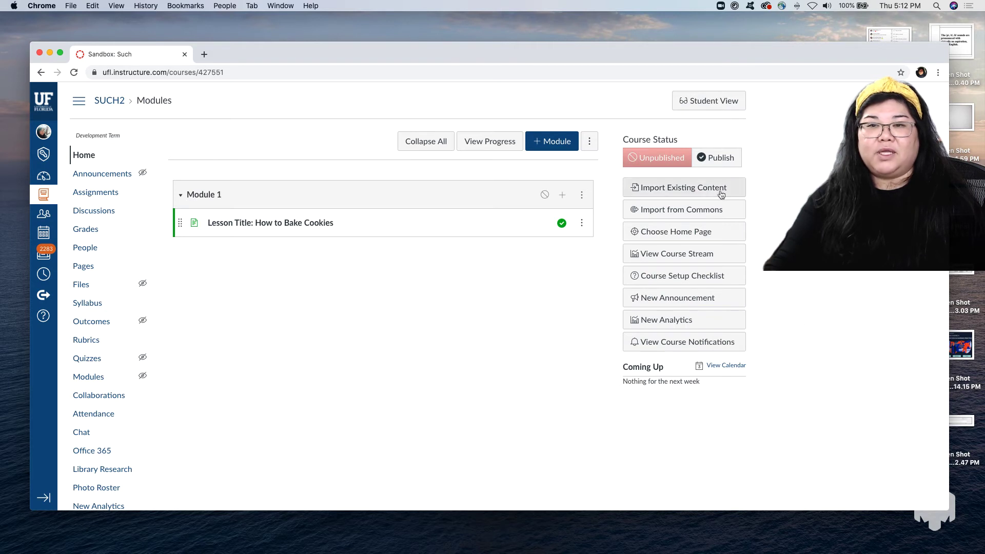
left_click(697, 234)
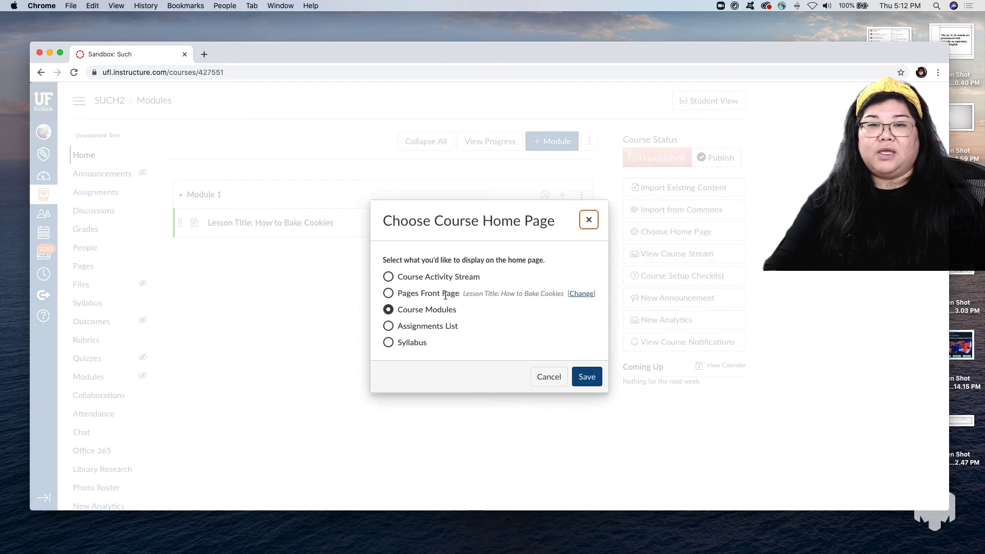
left_click(388, 294)
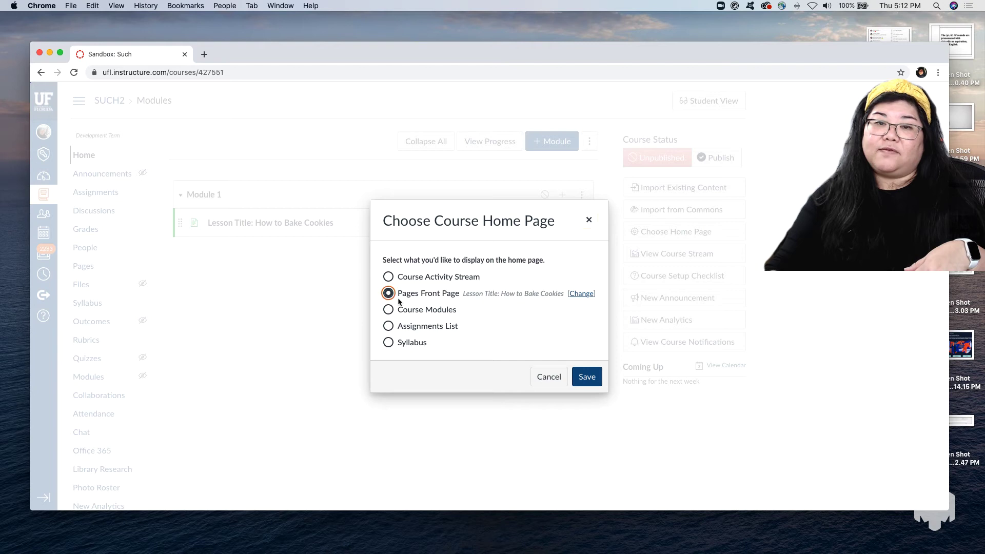
left_click(595, 379)
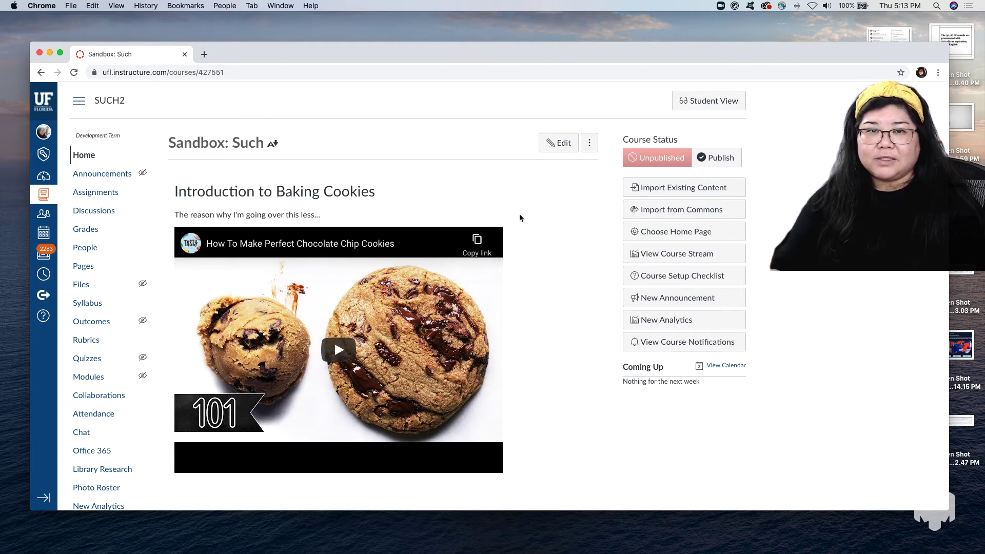
Step: Start a new page from the full list of course pages and title it "Advanced ID Work"
scroll(519, 218, "down", 3)
scroll(519, 218, "down", 1)
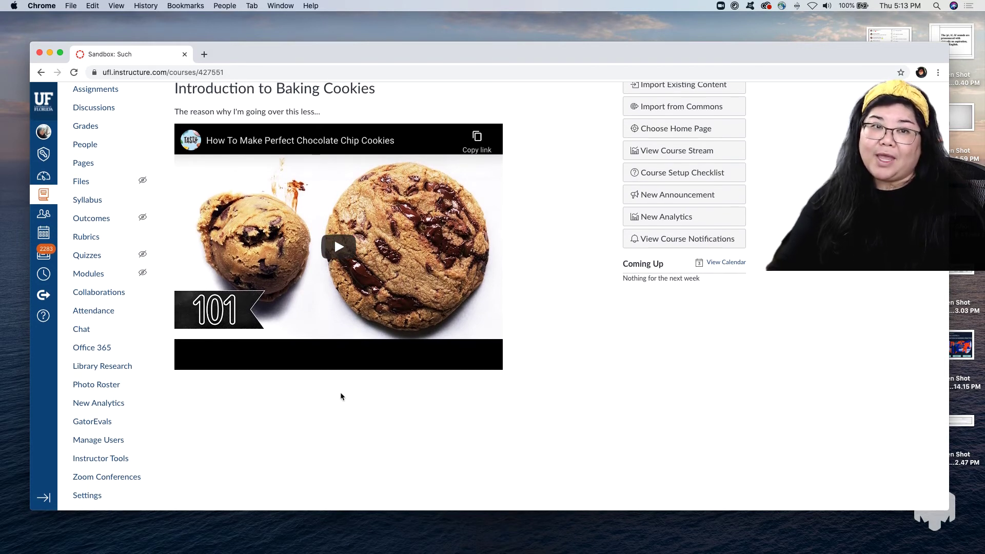
scroll(102, 228, "up", 1)
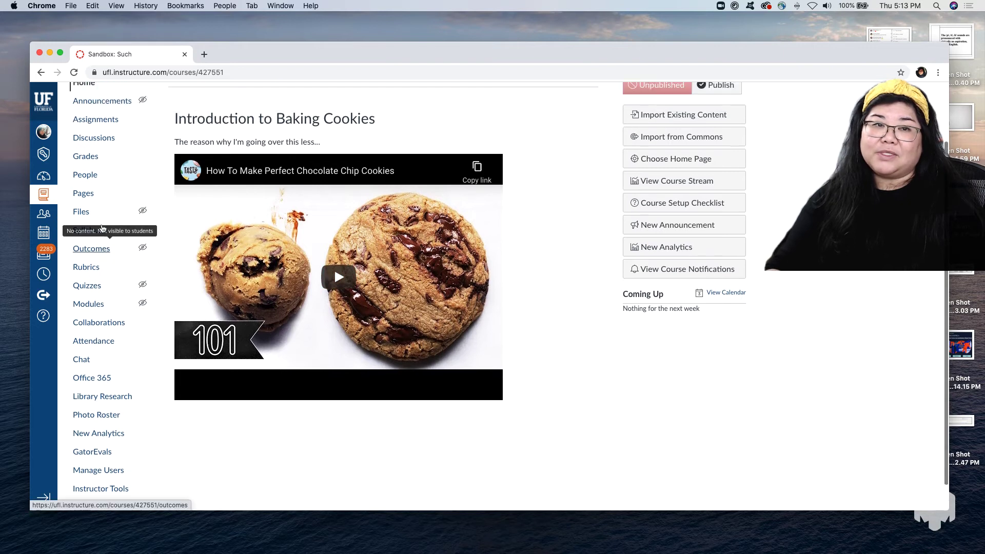
scroll(102, 228, "up", 1)
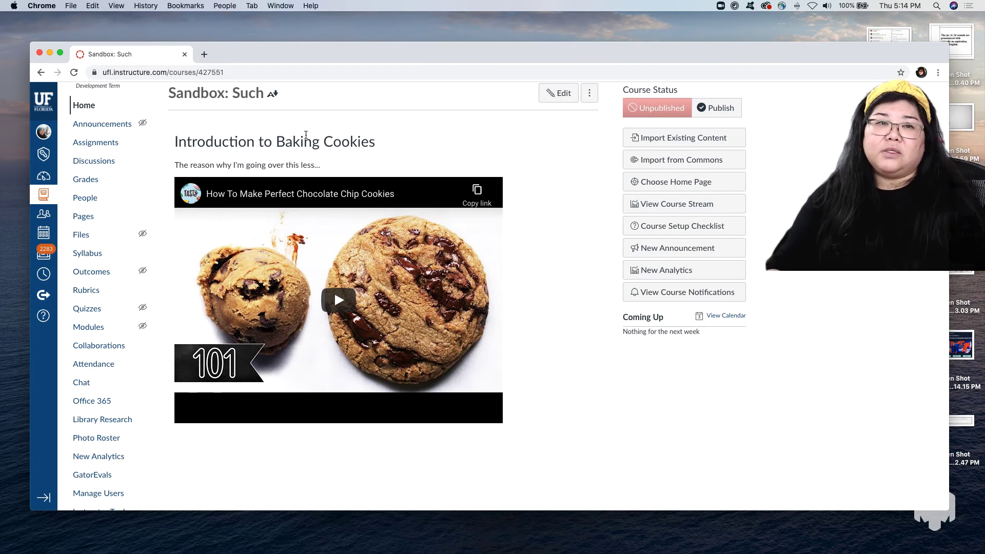
left_click(94, 220)
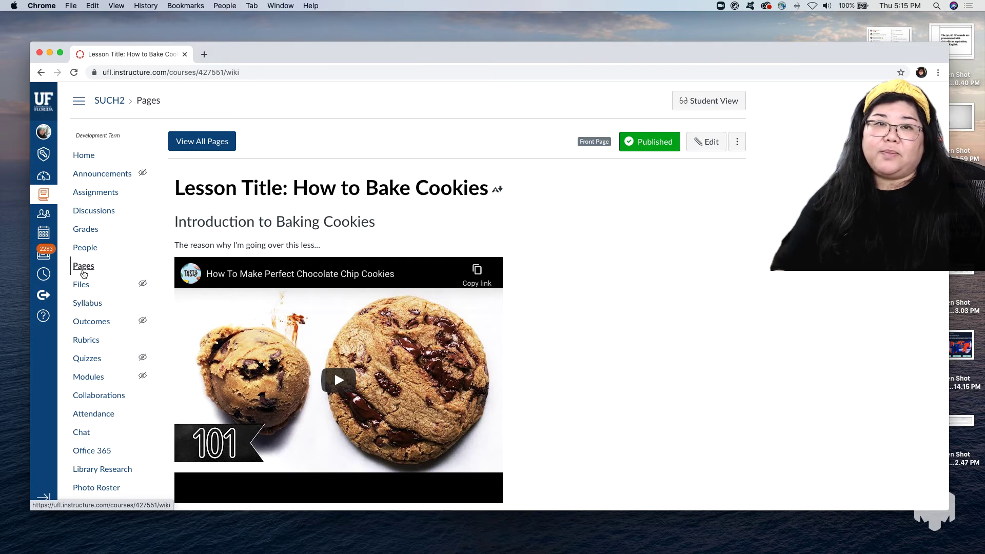
left_click(214, 150)
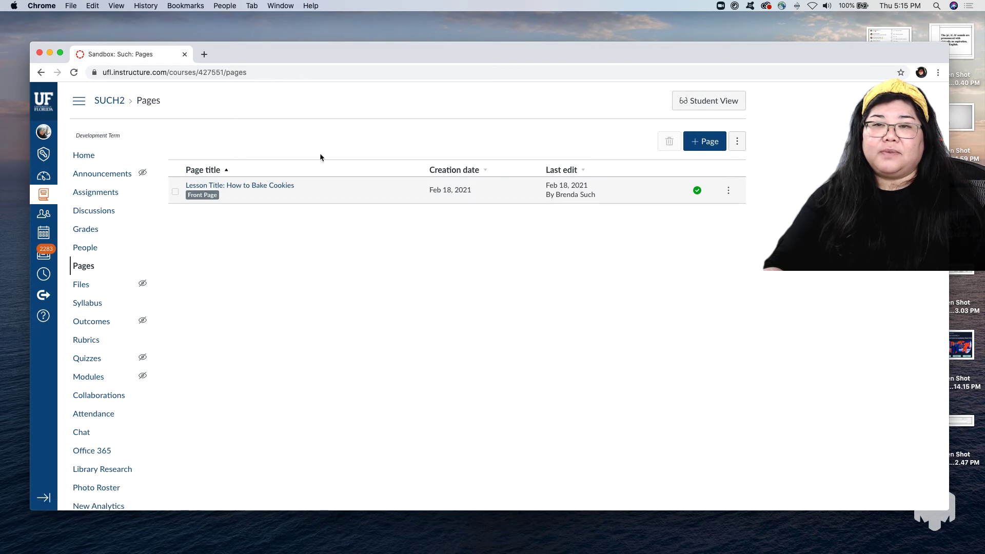
left_click(700, 147)
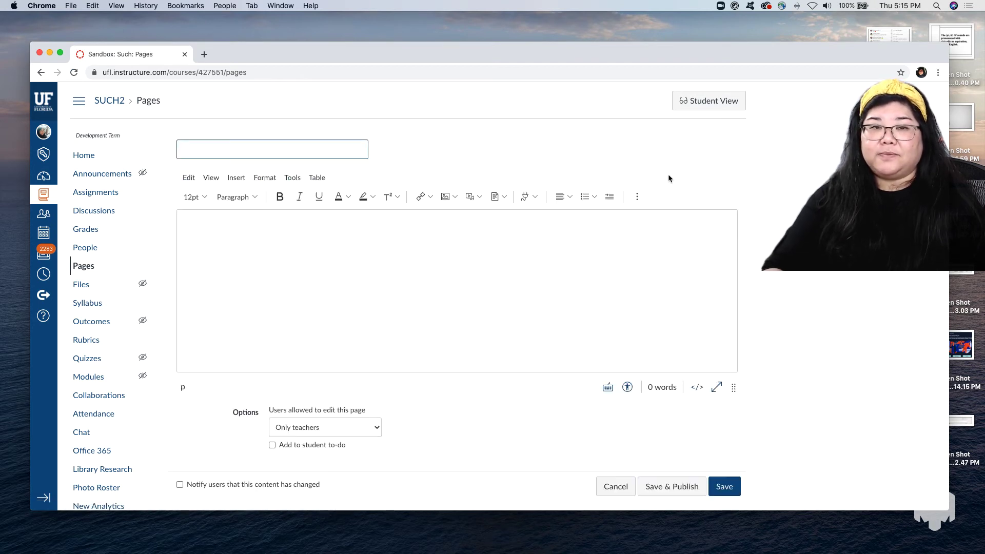
left_click(316, 153)
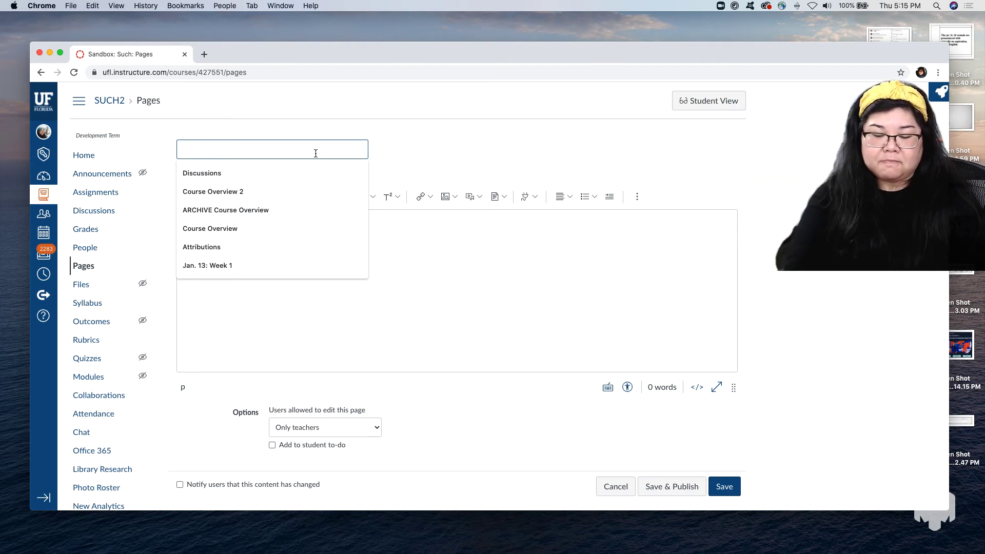
type("A")
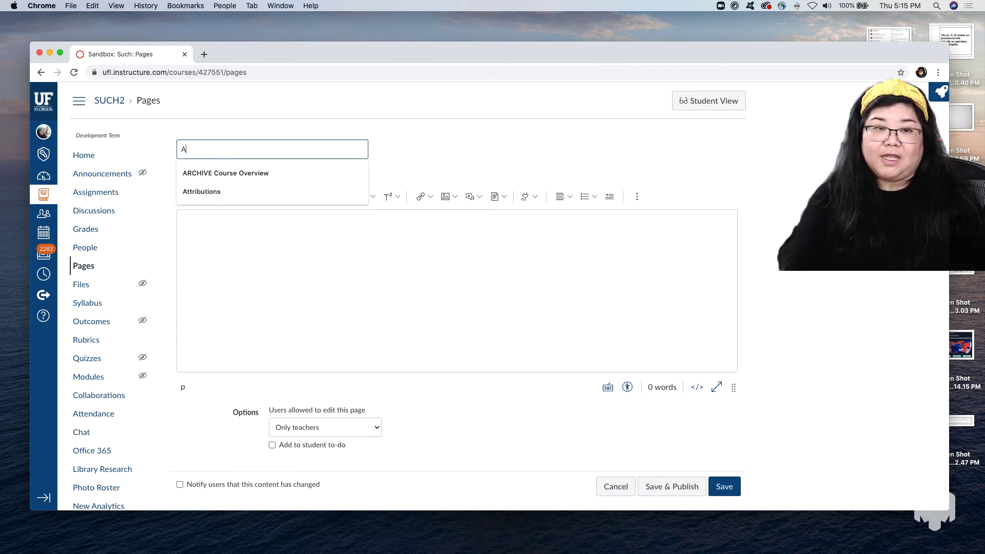
type("dvanced")
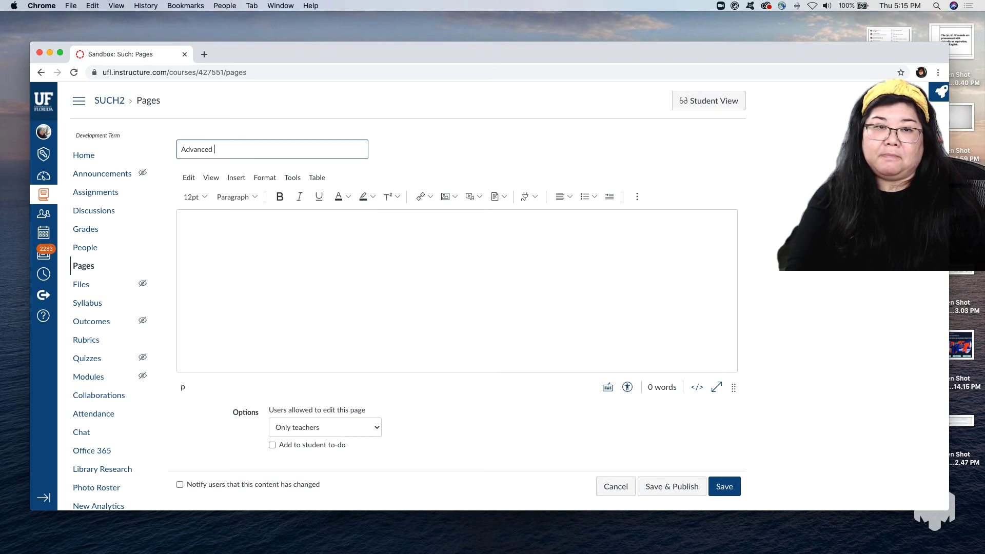
type(" ID Work")
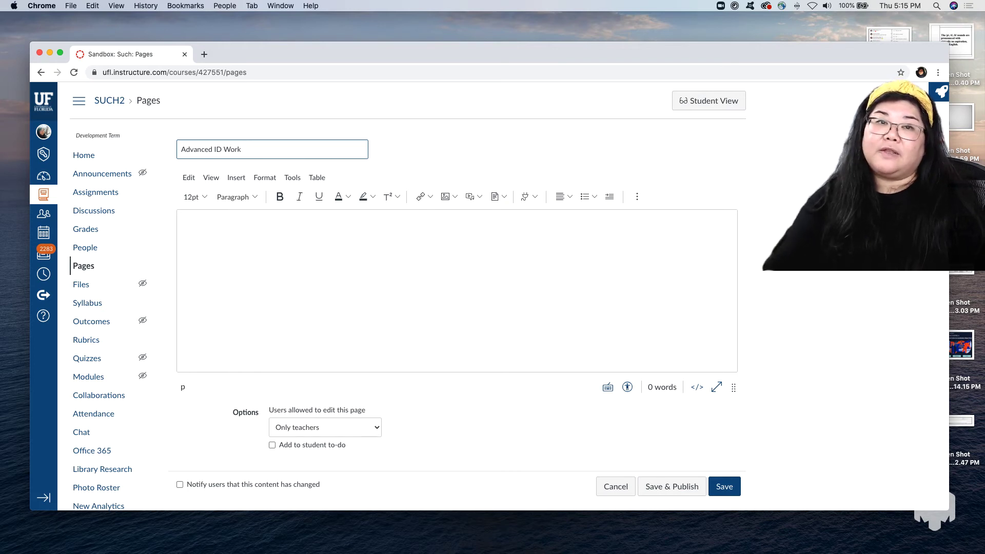
Step: Open the Design Tools sidebar beside the page editor, and reposition and widen the browser window
left_click(436, 250)
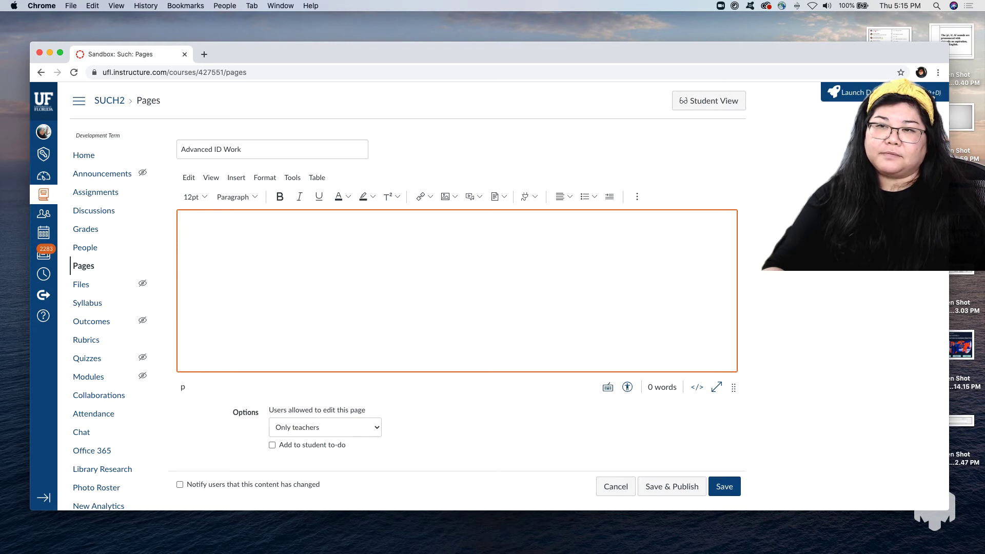
left_click(852, 92)
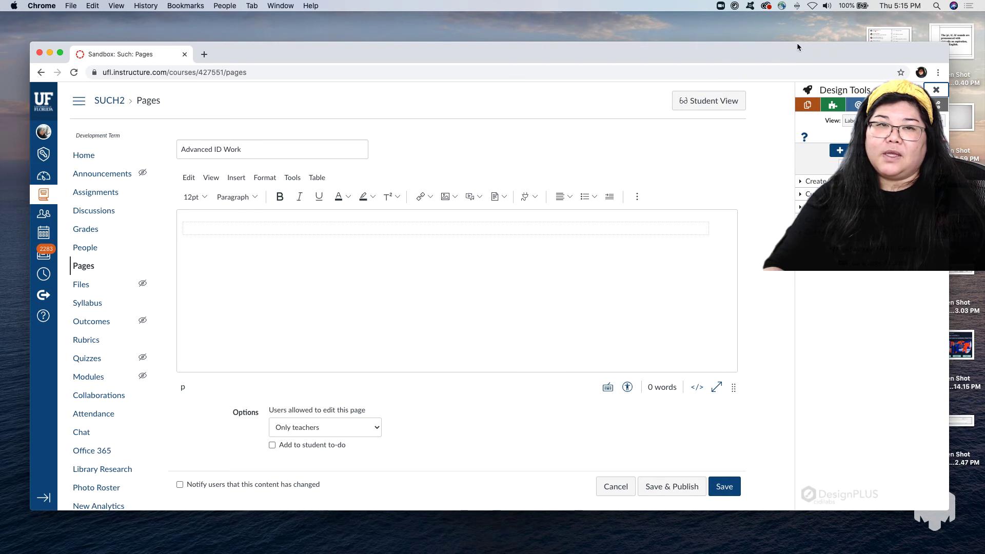
left_click_drag(756, 42, 757, 22)
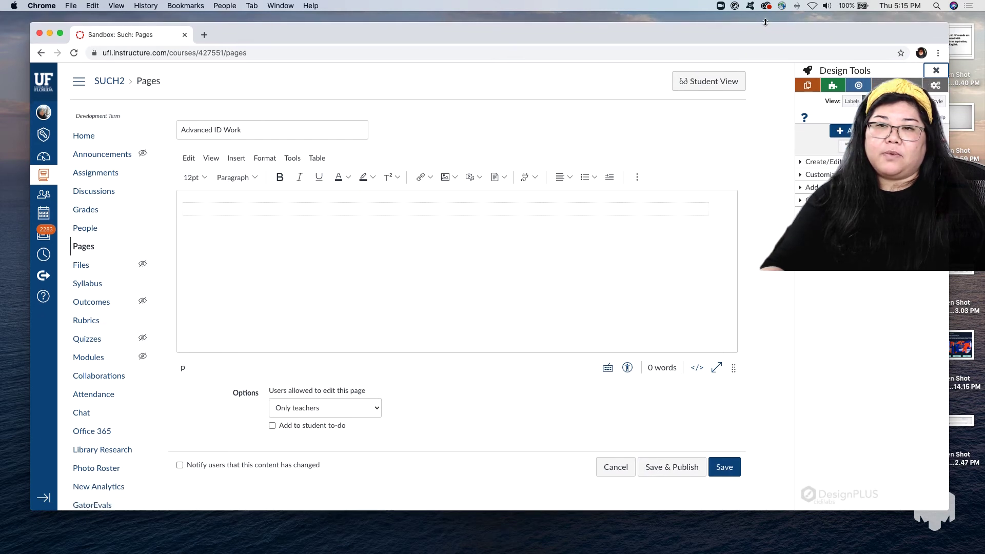
left_click_drag(948, 220, 978, 220)
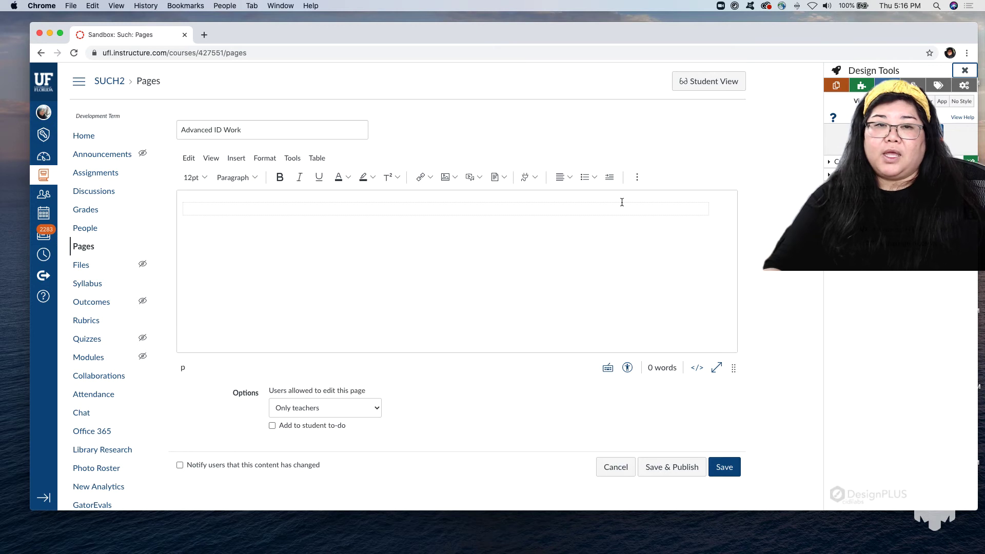
Step: Apply the institutional theme Flat Sections to the "Advanced ID Work" page
left_click(433, 210)
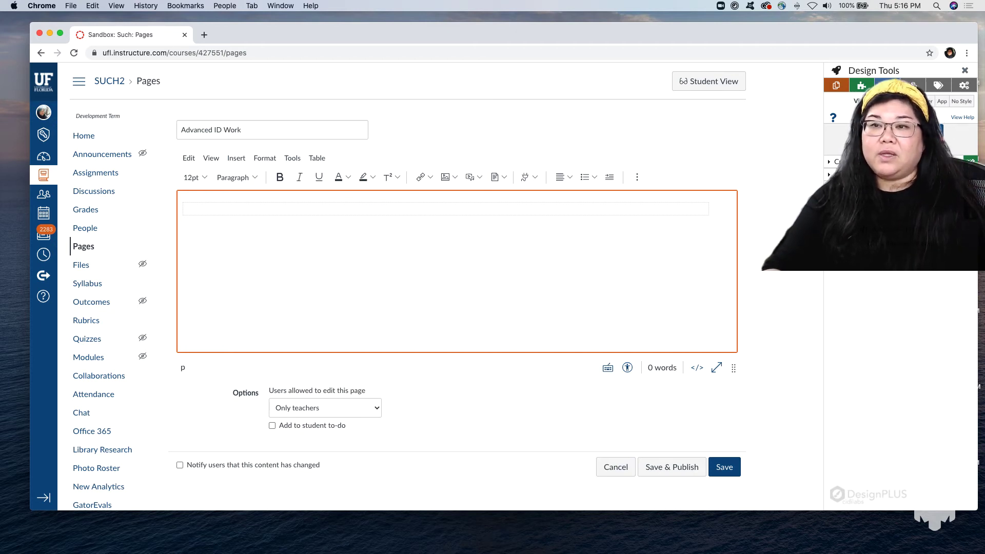
left_click(831, 163)
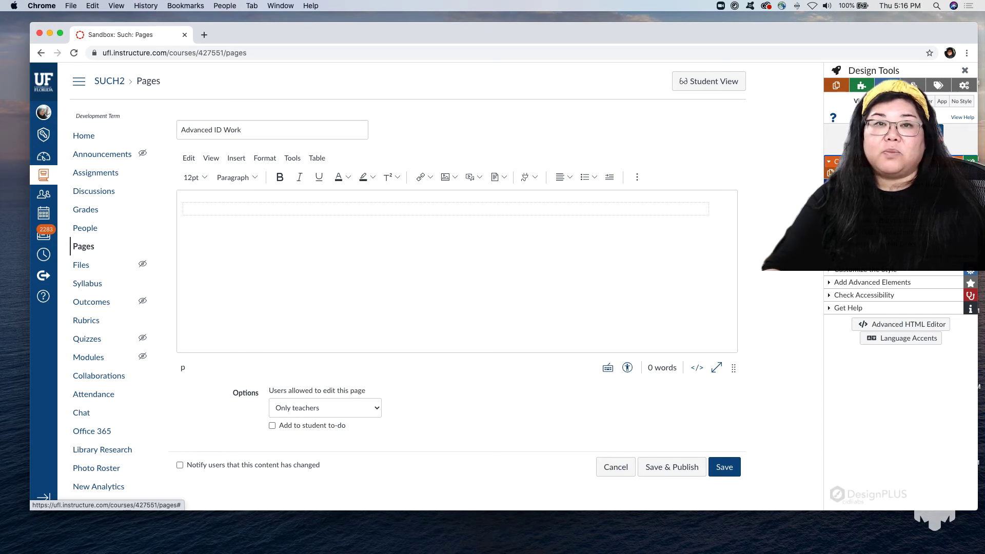
left_click(866, 185)
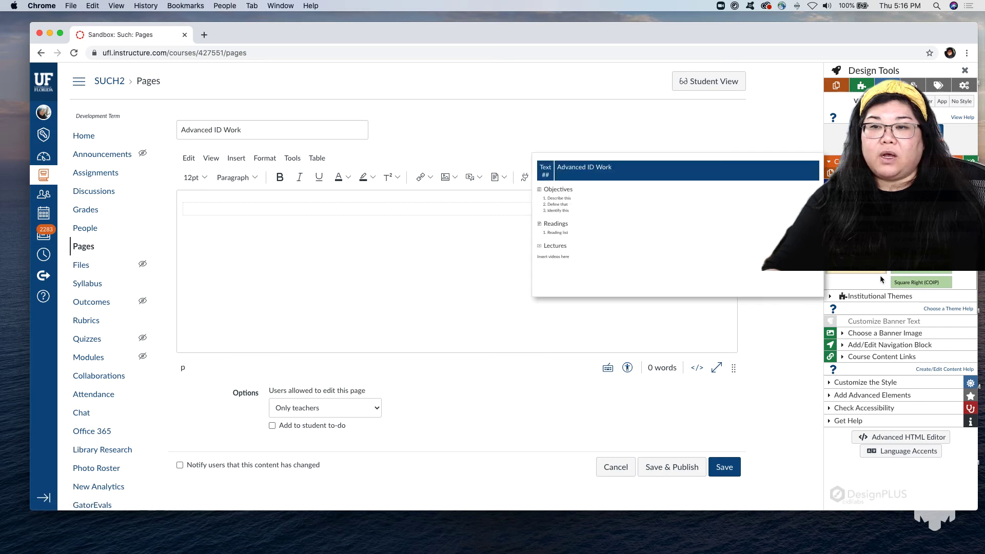
left_click(848, 297)
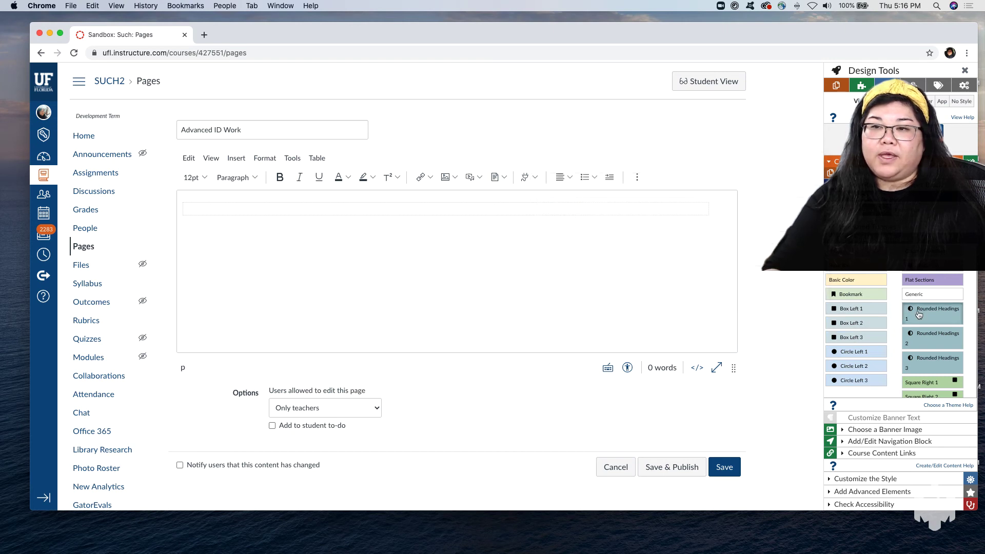
left_click(920, 280)
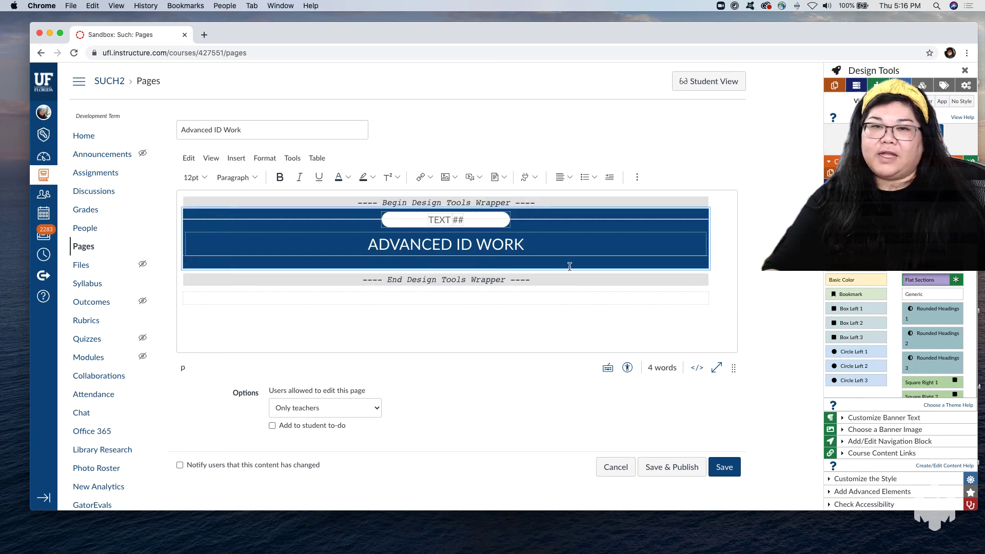
Step: Replace the banner's placeholder label with "INTRODUCTION" and its title with "HOW TO BAKE COOKIES"
left_click(544, 250)
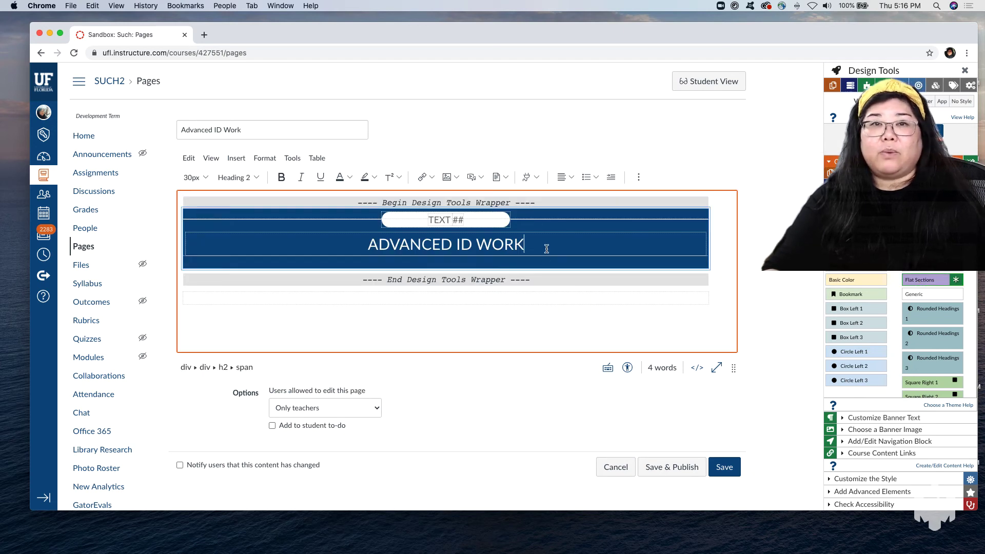
left_click_drag(540, 248, 333, 243)
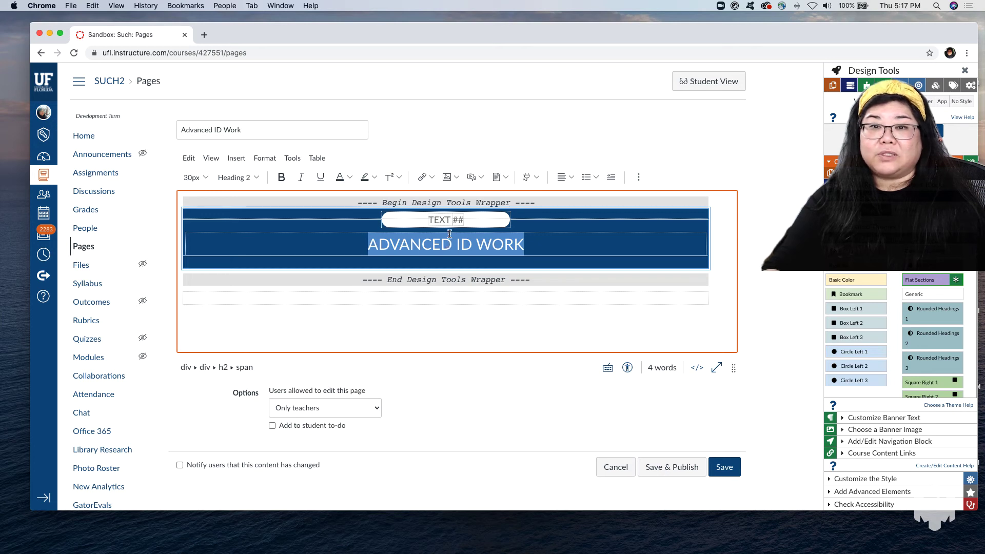
left_click_drag(465, 220, 422, 219)
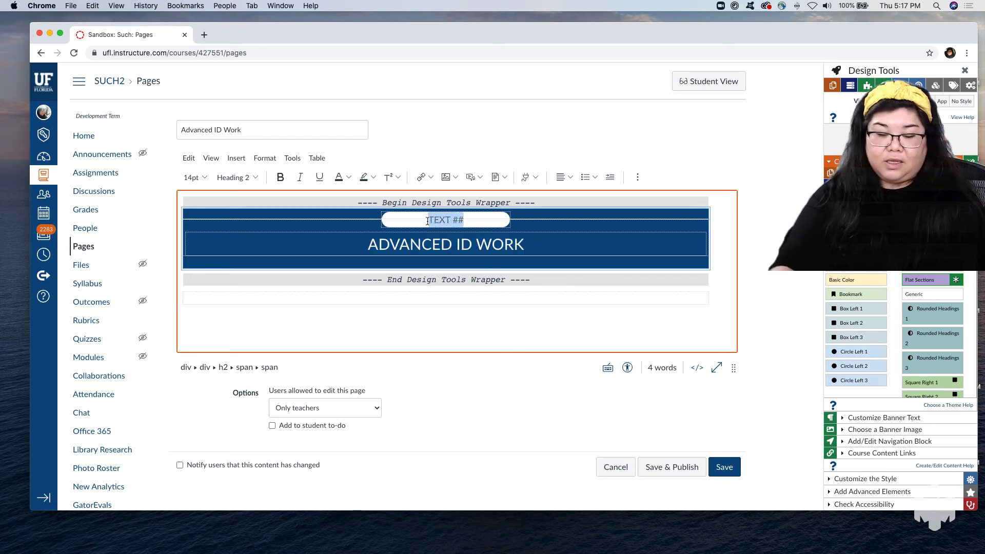
type("INTRODUCTION")
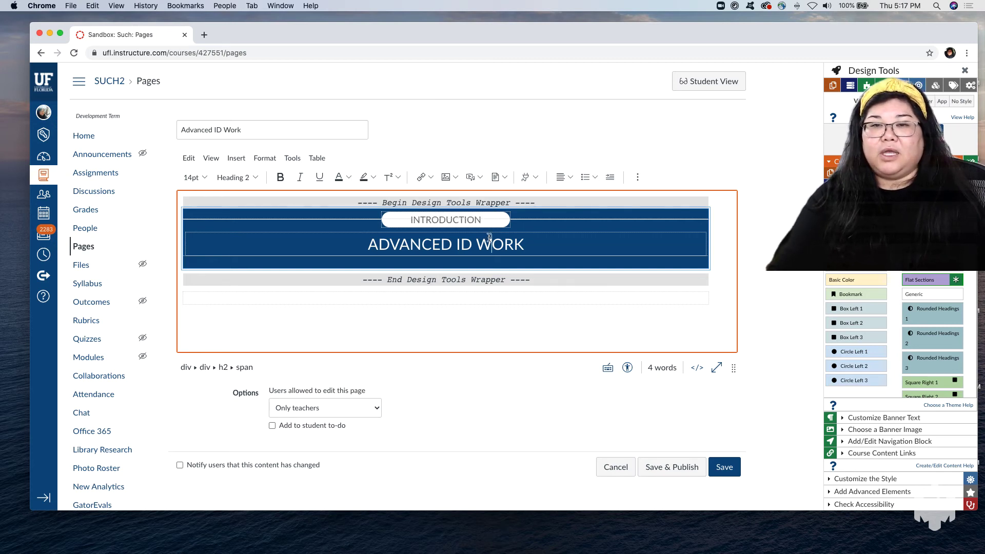
left_click_drag(523, 241, 354, 232)
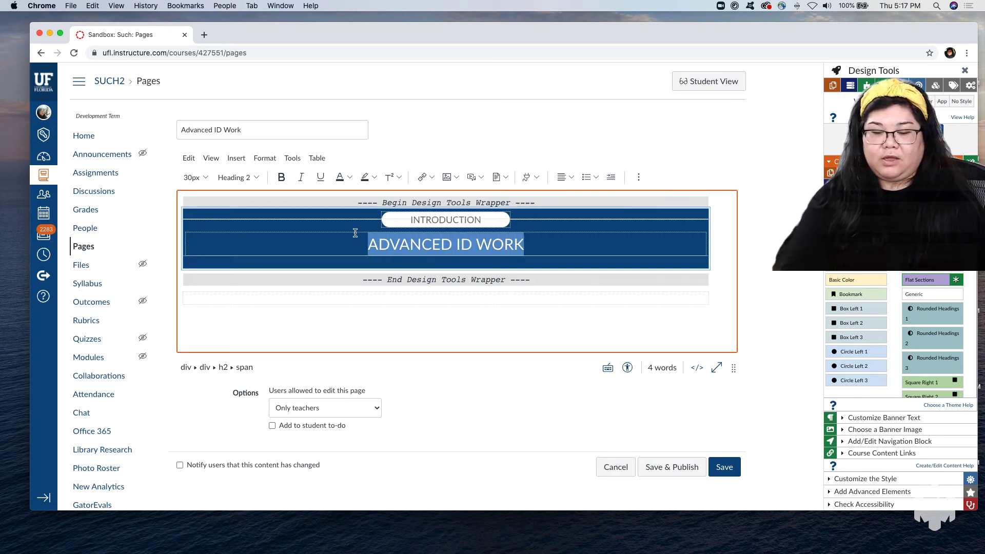
type("HOW TO BAKE ")
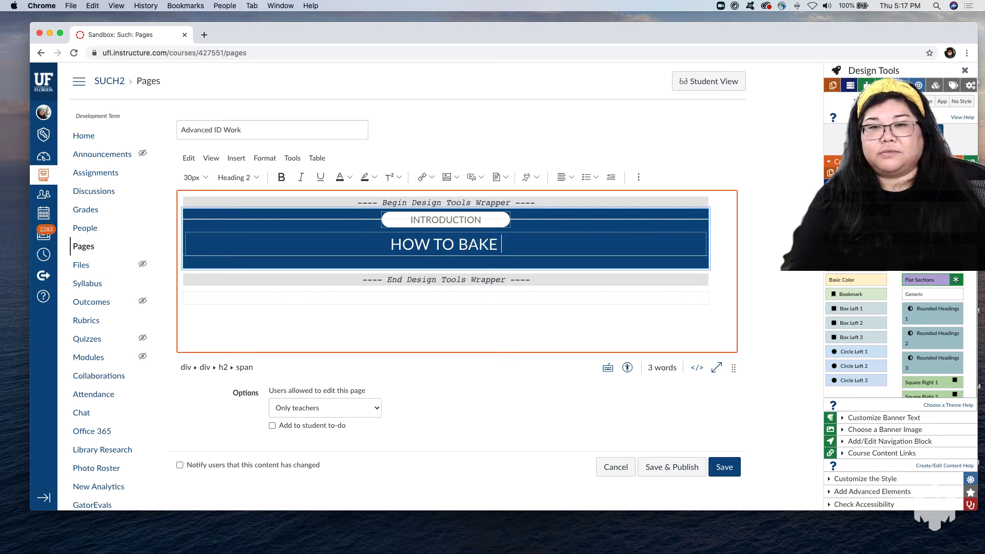
type("COOKIES")
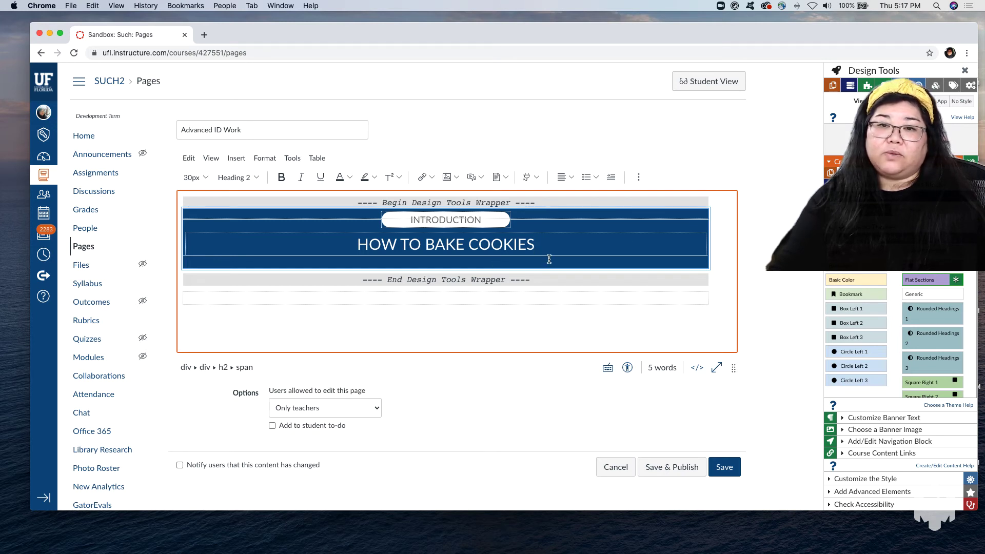
key("Return")
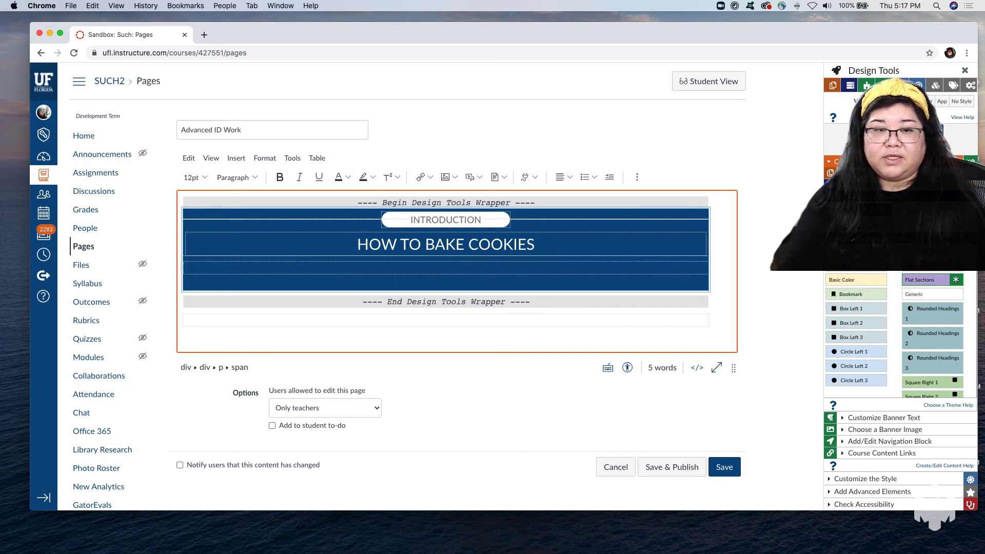
key("BackSpace")
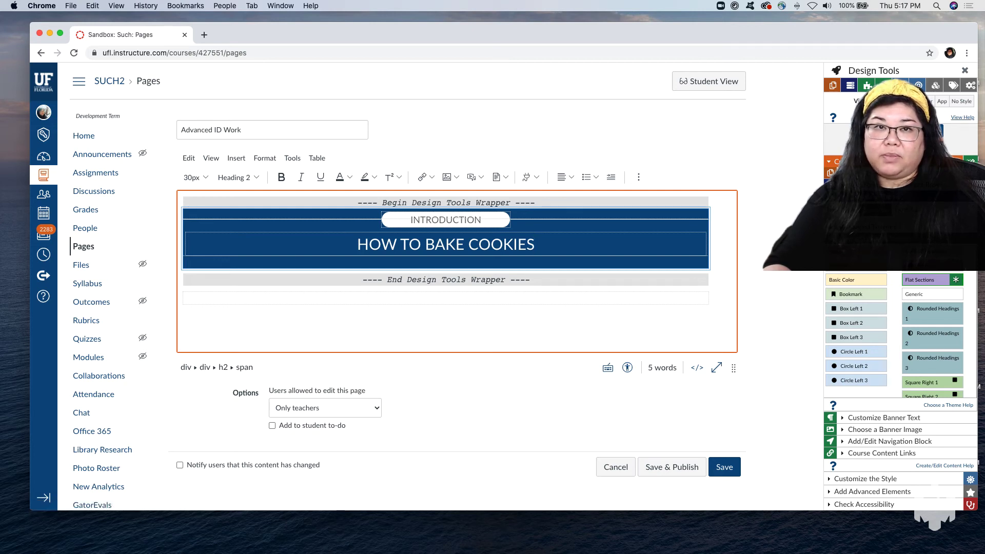
Step: Add the institutional block templates Introduction_text_here, Objectives, Readings, Lectures and Activities to the page
left_click(867, 184)
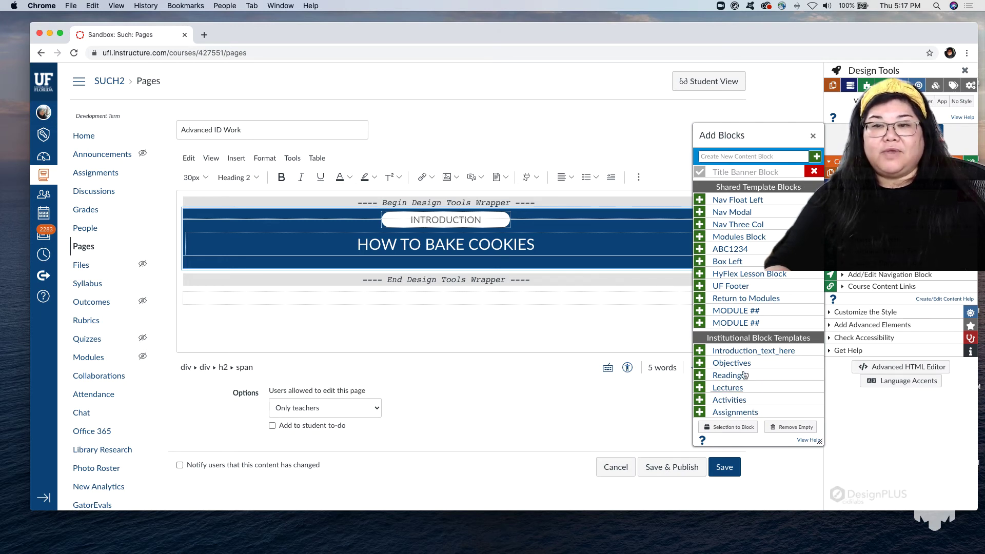
left_click(699, 351)
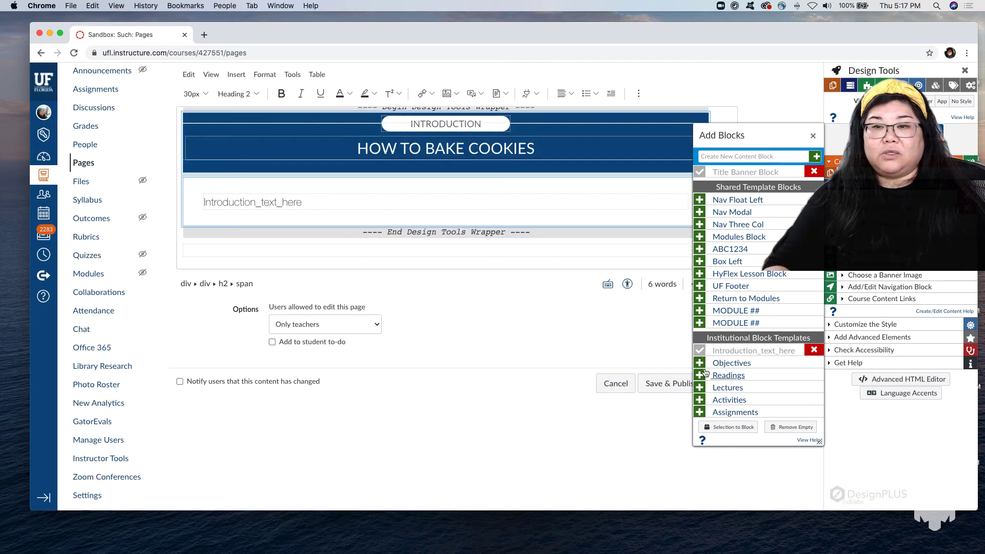
left_click(700, 363)
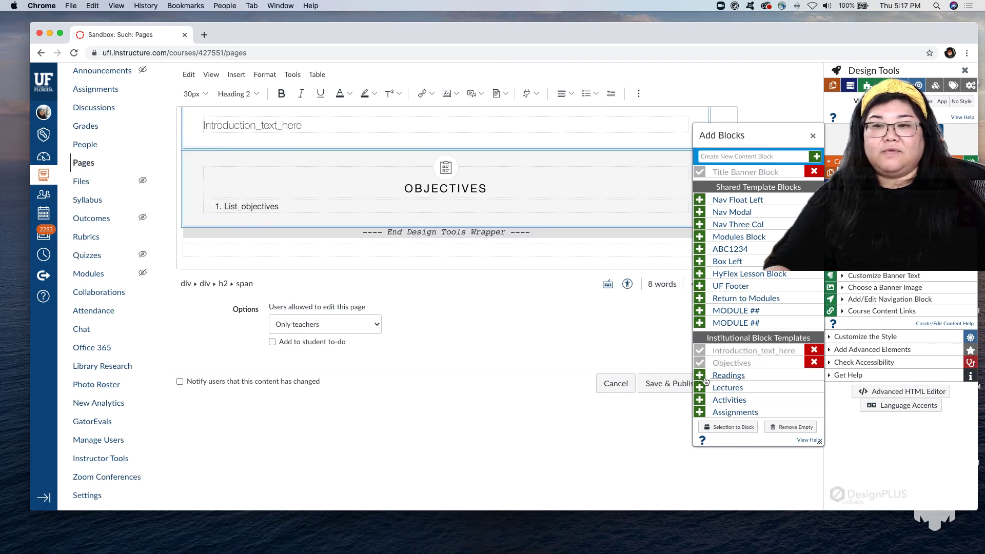
left_click(700, 375)
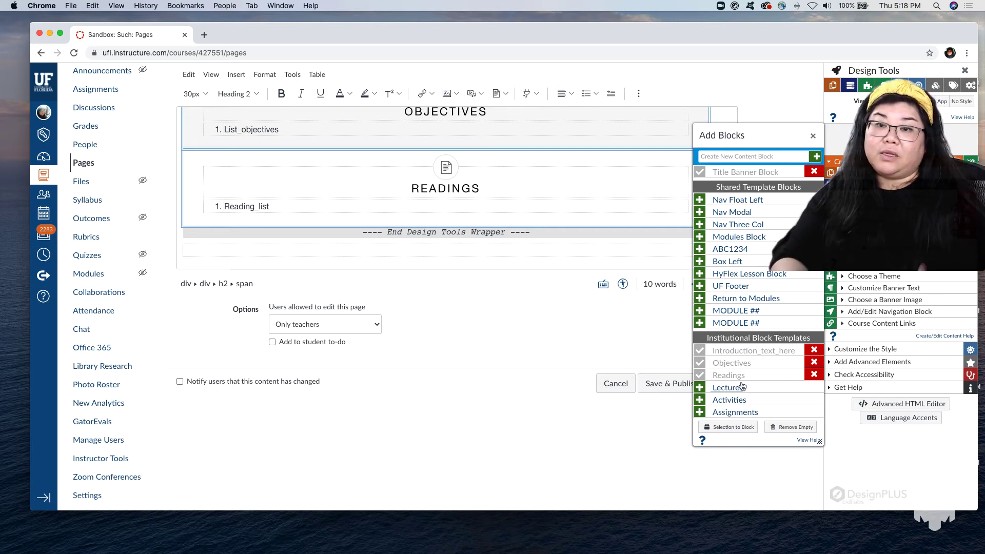
left_click(700, 388)
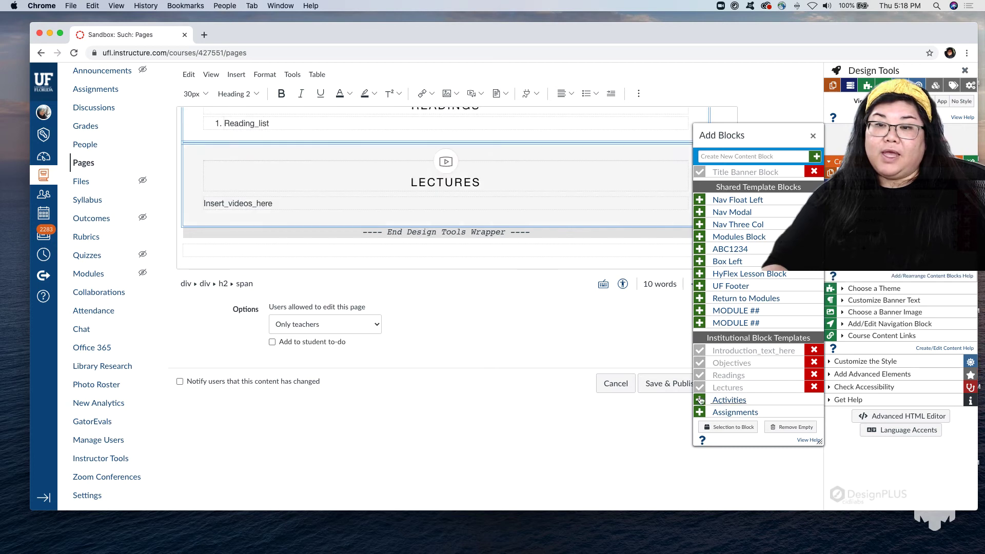
left_click(699, 400)
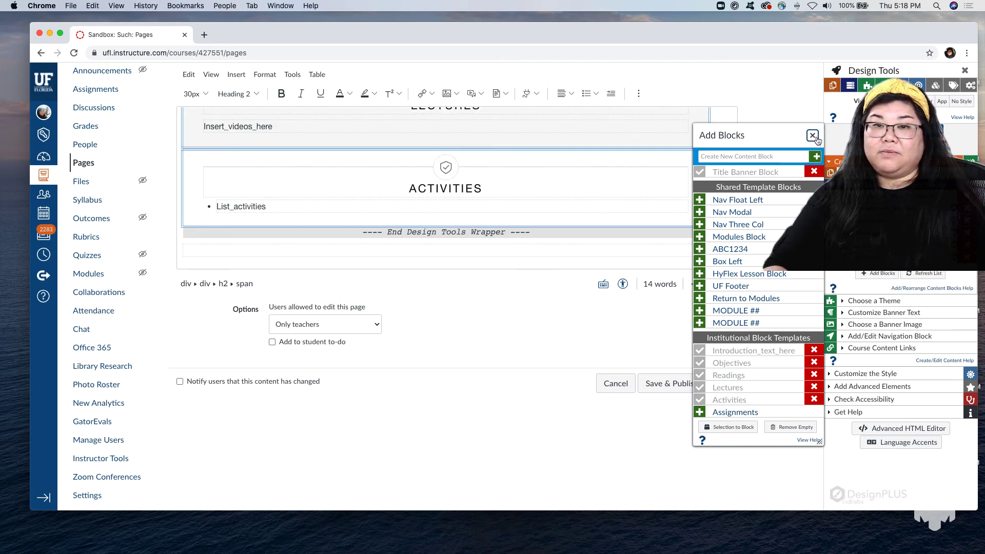
Step: Review the layout of the banner and the added content blocks in the editor, and close the block picker
scroll(514, 217, "up", 10)
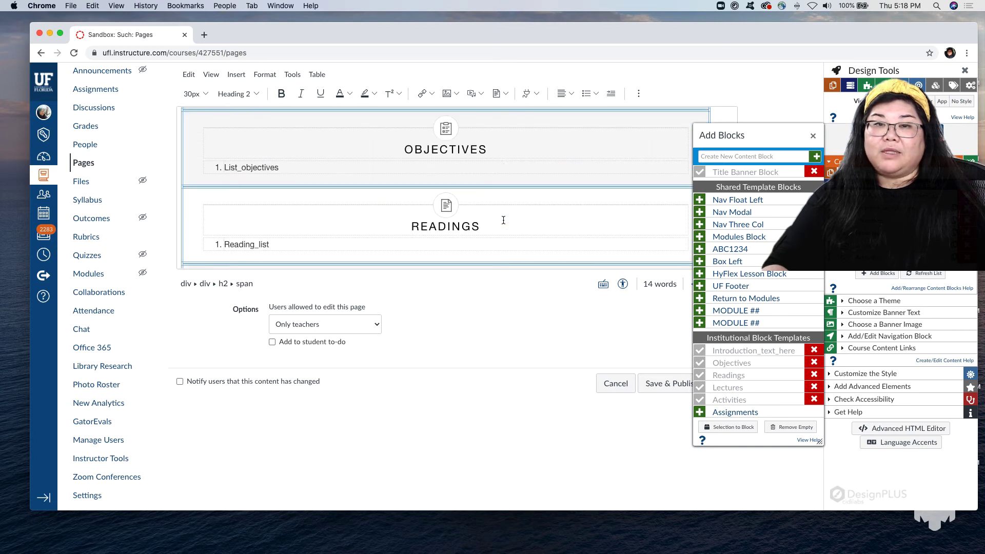
scroll(503, 220, "up", 3)
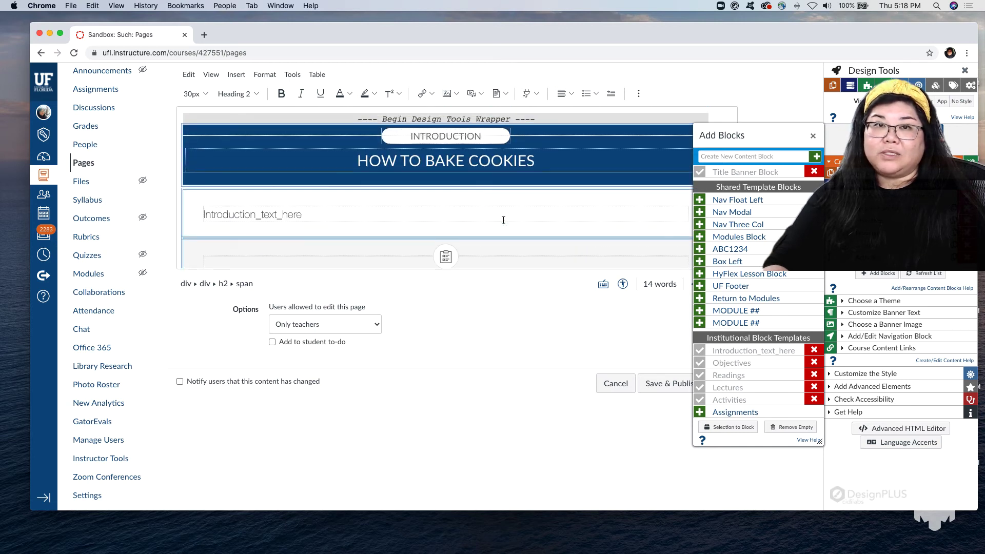
scroll(503, 220, "down", 3)
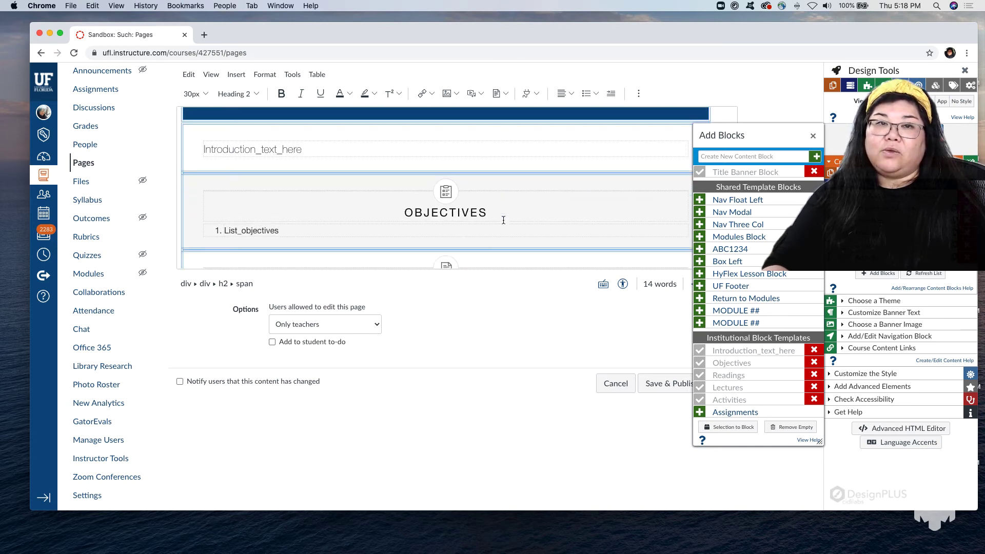
scroll(503, 220, "up", 1)
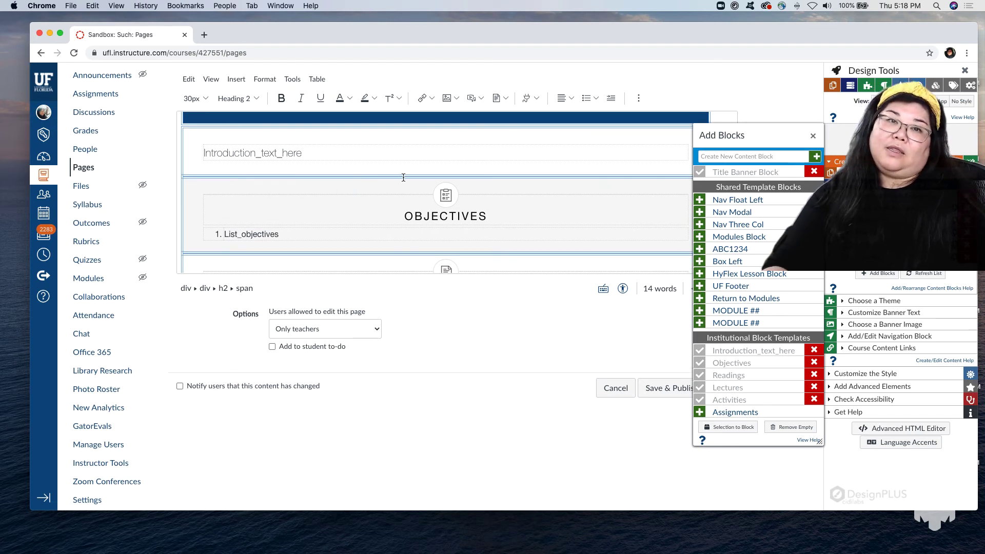
scroll(409, 176, "down", 2)
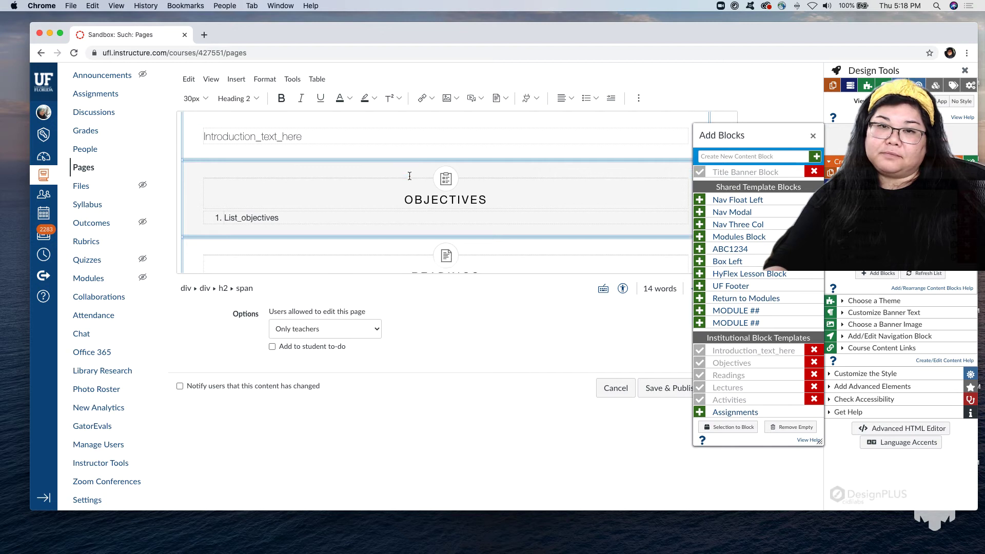
scroll(410, 176, "up", 3)
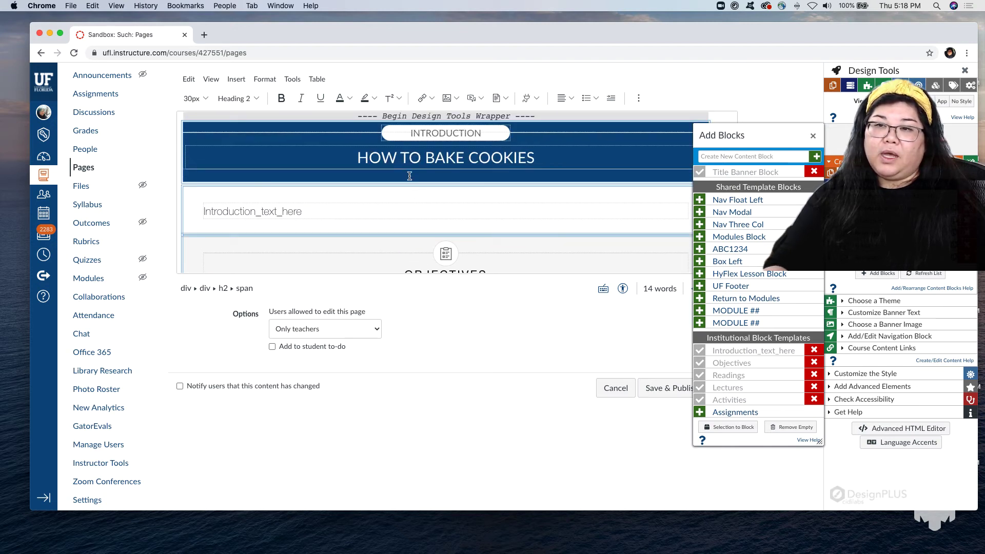
scroll(409, 176, "down", 1)
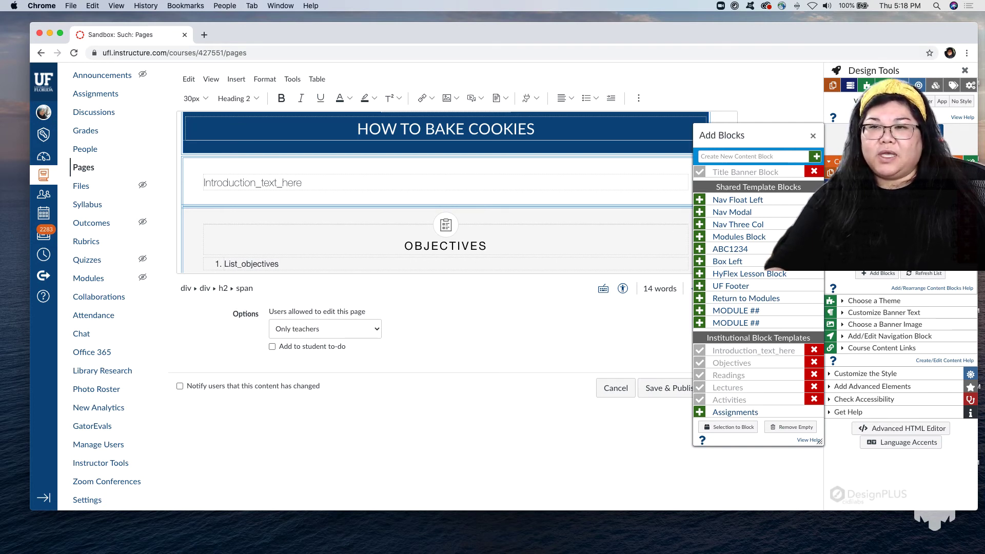
left_click(812, 135)
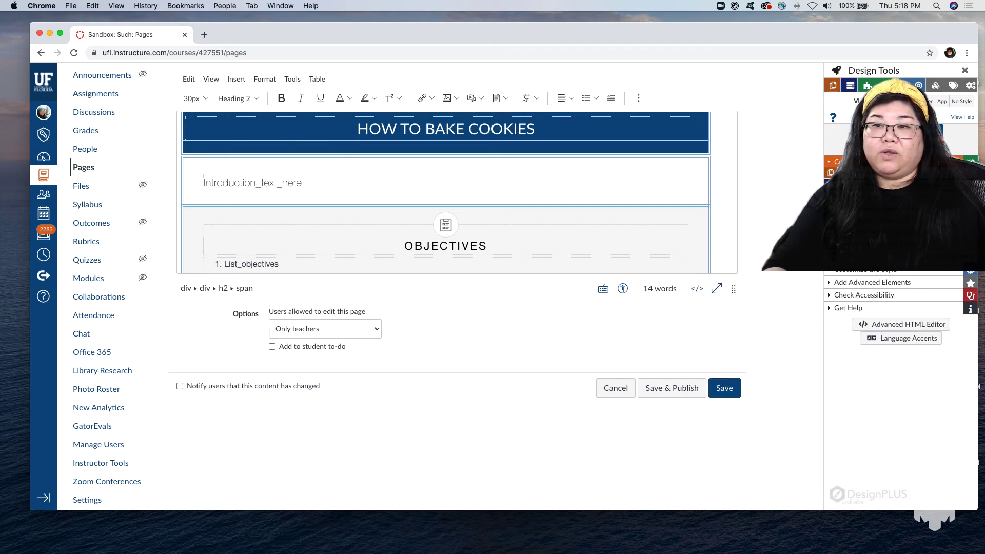
Step: Save the "Advanced ID Work" page without publishing it
left_click(895, 185)
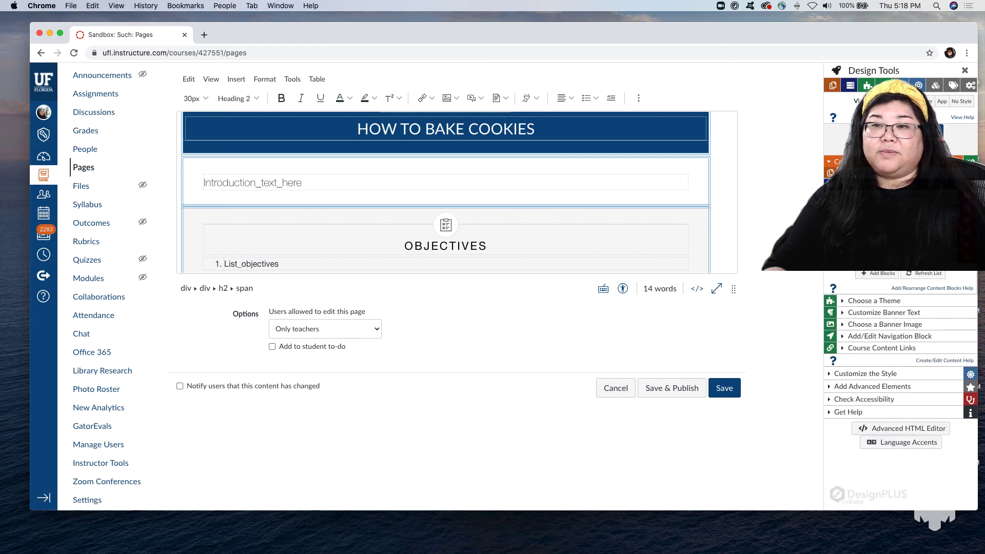
left_click(894, 185)
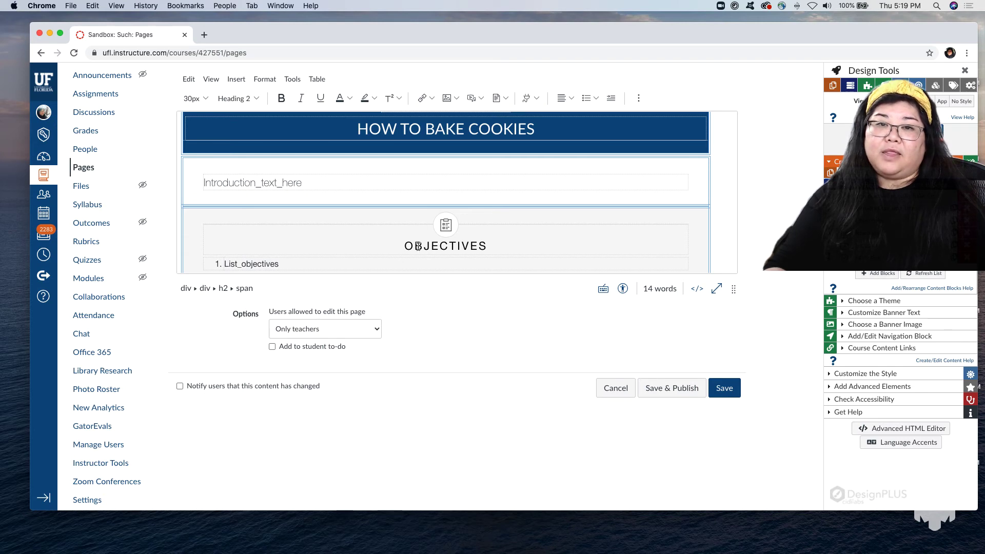
left_click(725, 392)
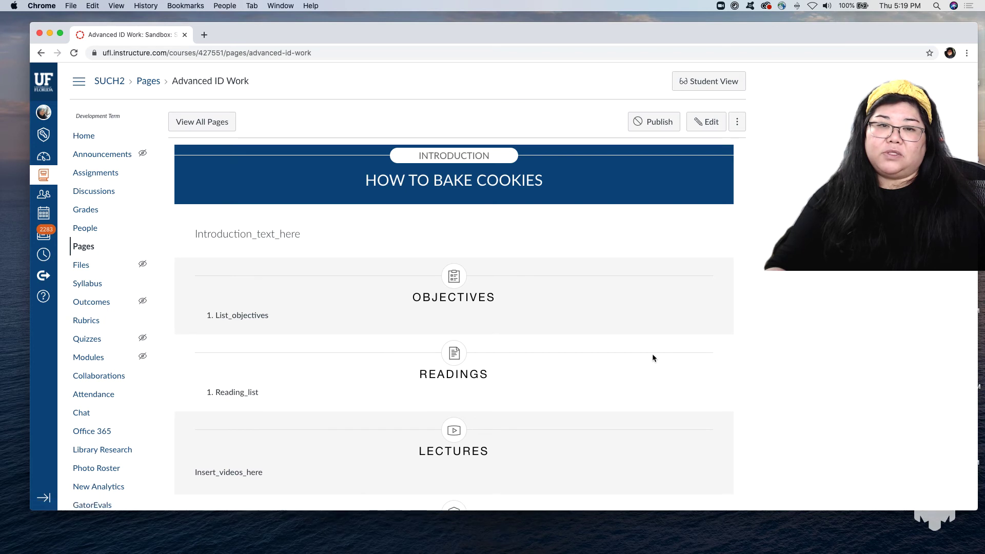
scroll(652, 358, "down", 3)
scroll(652, 357, "down", 1)
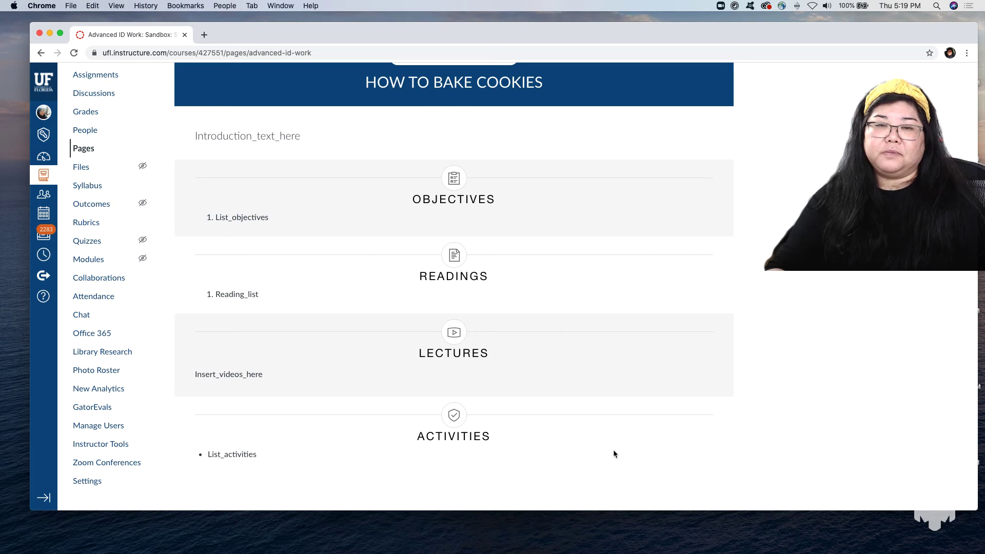
scroll(609, 453, "up", 1)
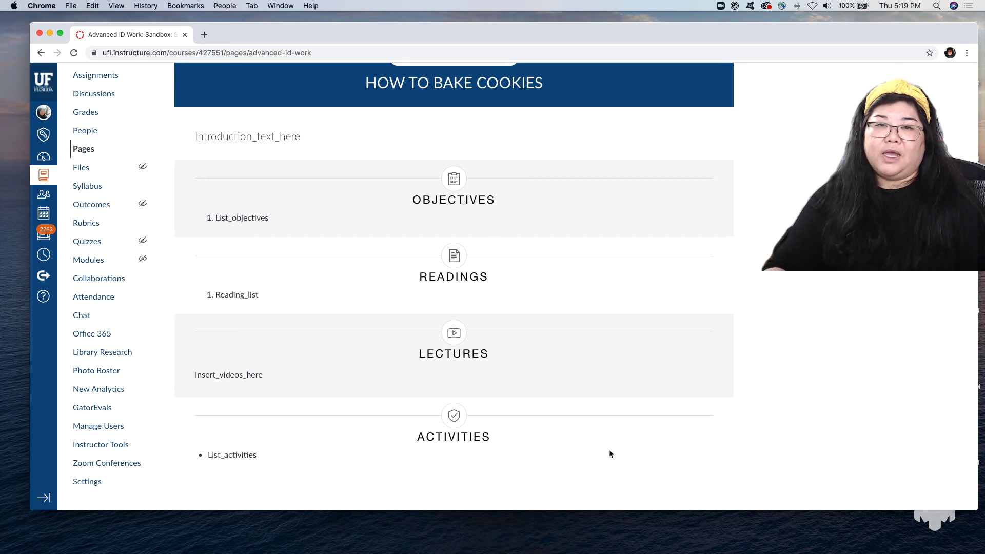
scroll(609, 453, "up", 4)
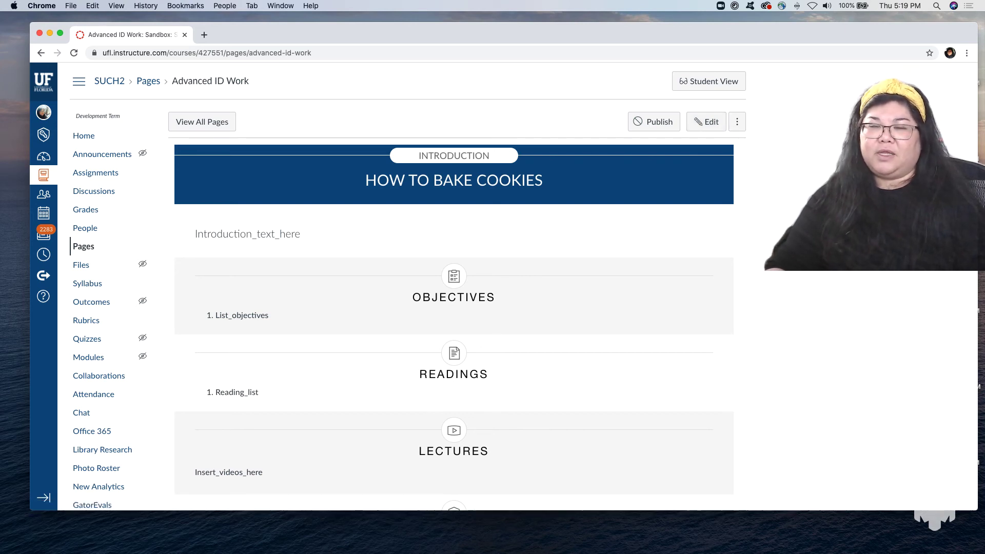
Step: Reopen the page for editing, launch Design Tools, and enable the Embed Content and Key Action Items tools in its settings
left_click(711, 128)
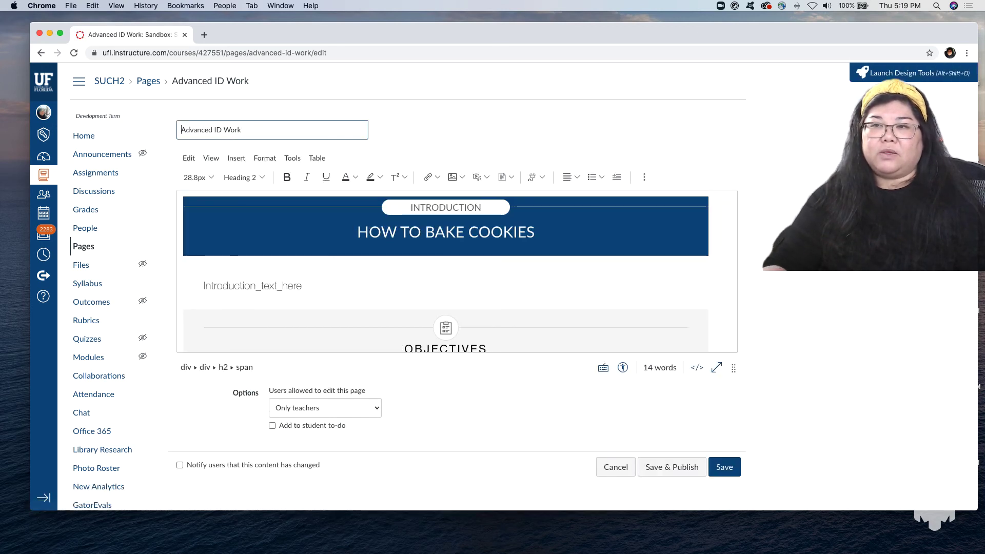
key("alt+shift+d")
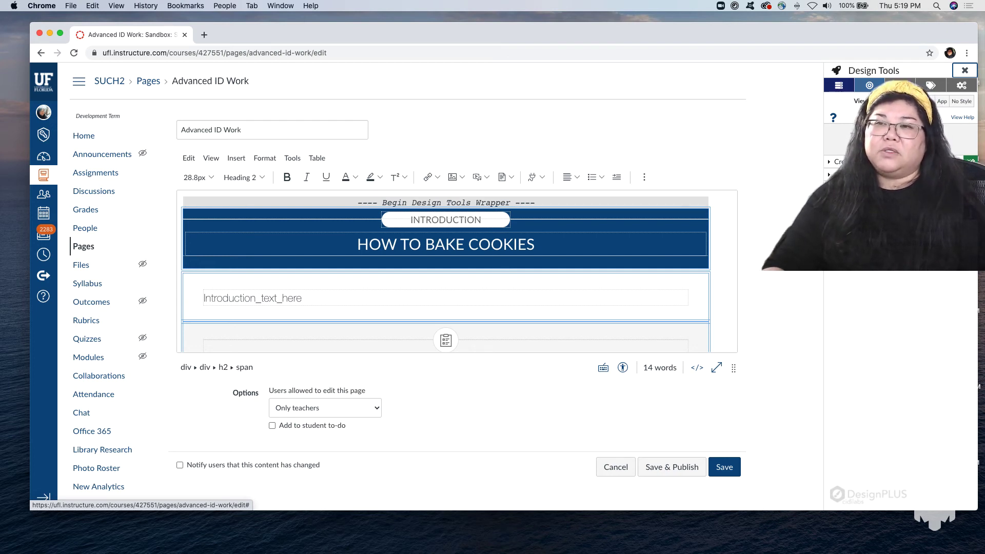
left_click(965, 85)
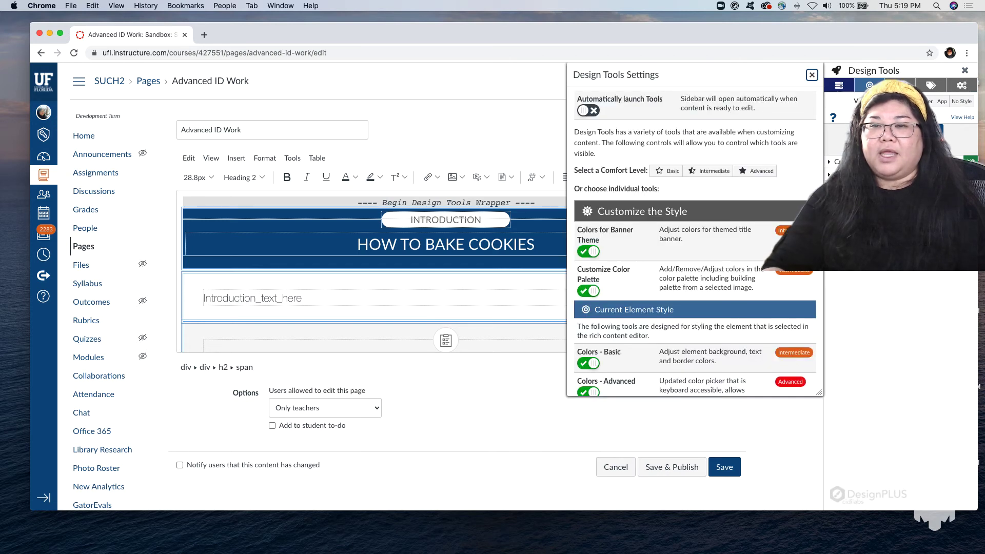
scroll(644, 198, "down", 5)
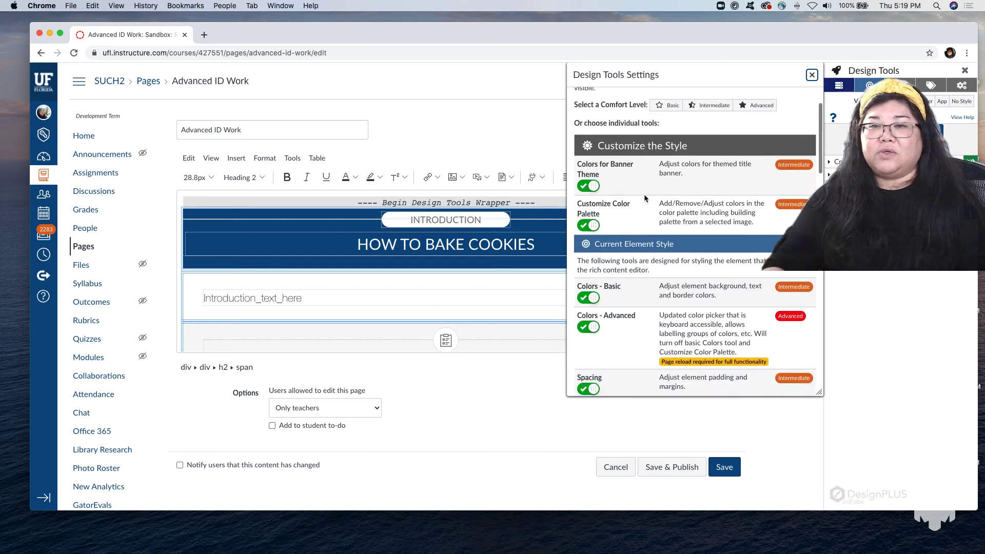
scroll(645, 198, "down", 3)
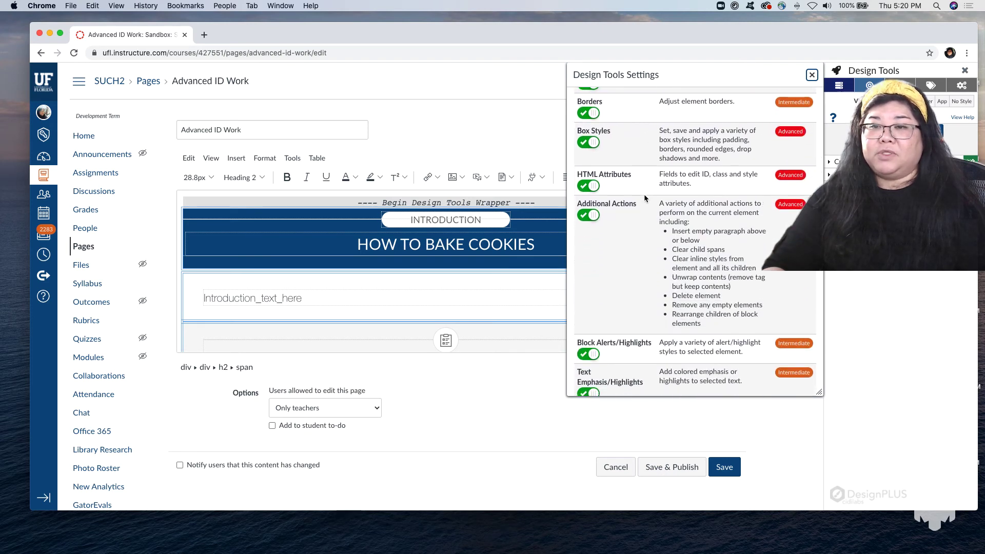
scroll(644, 198, "down", 4)
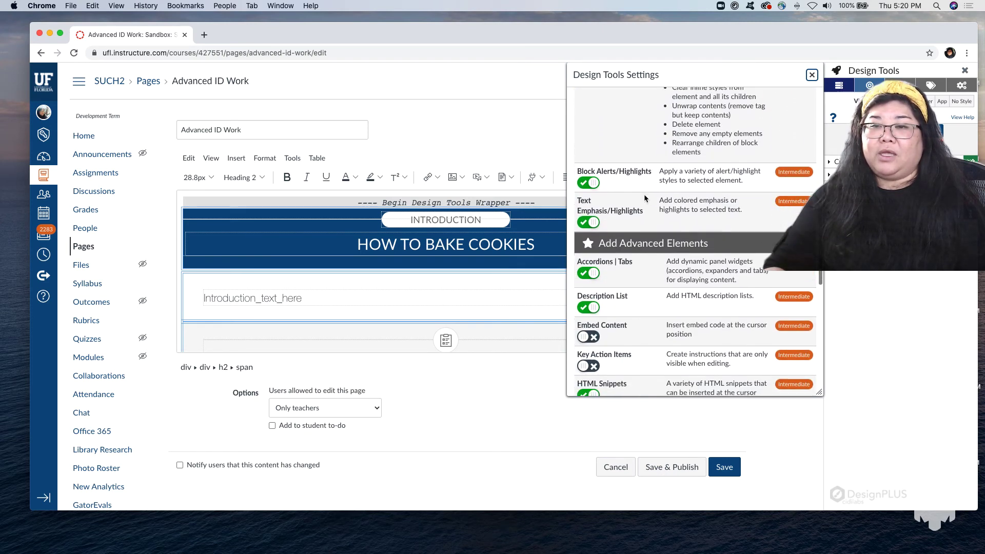
left_click(588, 335)
left_click(588, 364)
scroll(653, 349, "down", 5)
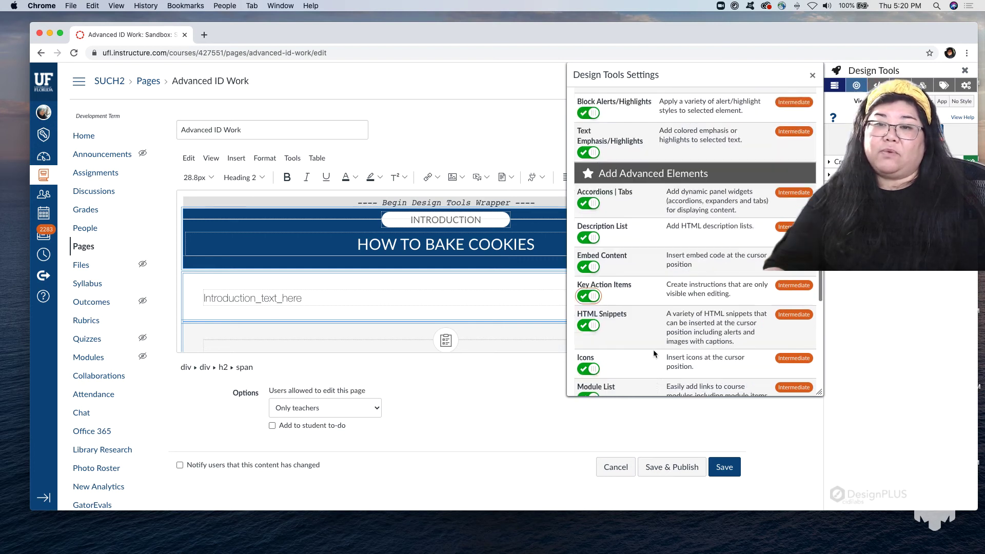
scroll(653, 349, "down", 3)
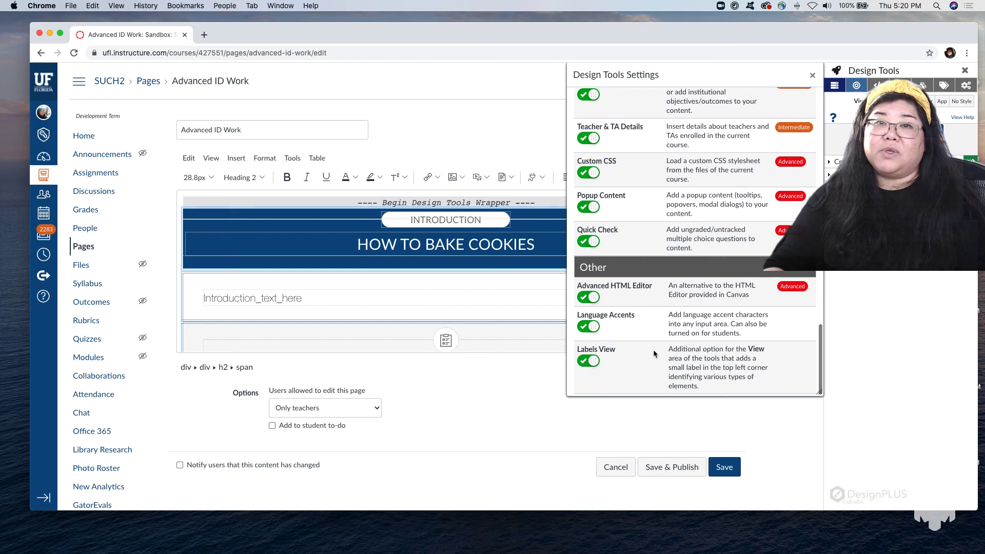
scroll(654, 349, "up", 1)
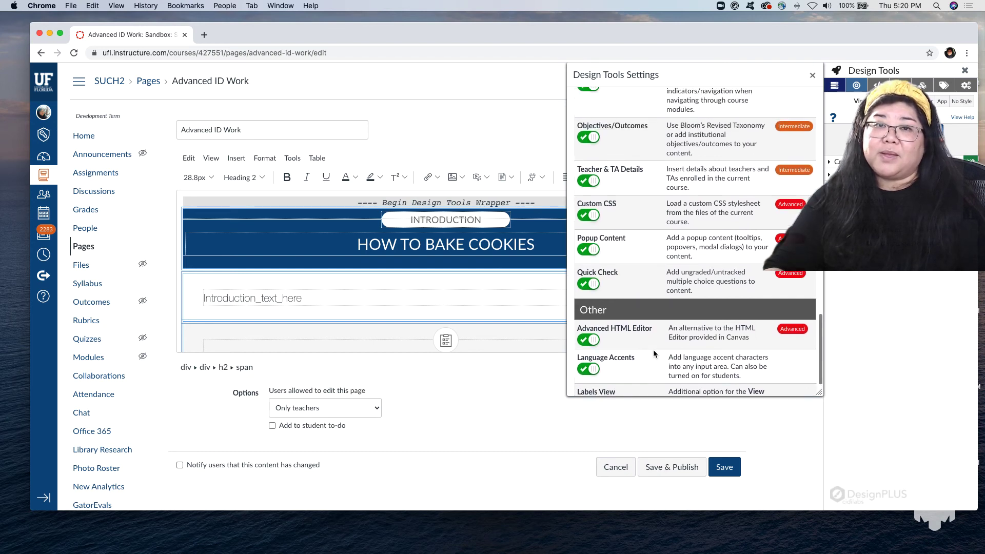
left_click(811, 76)
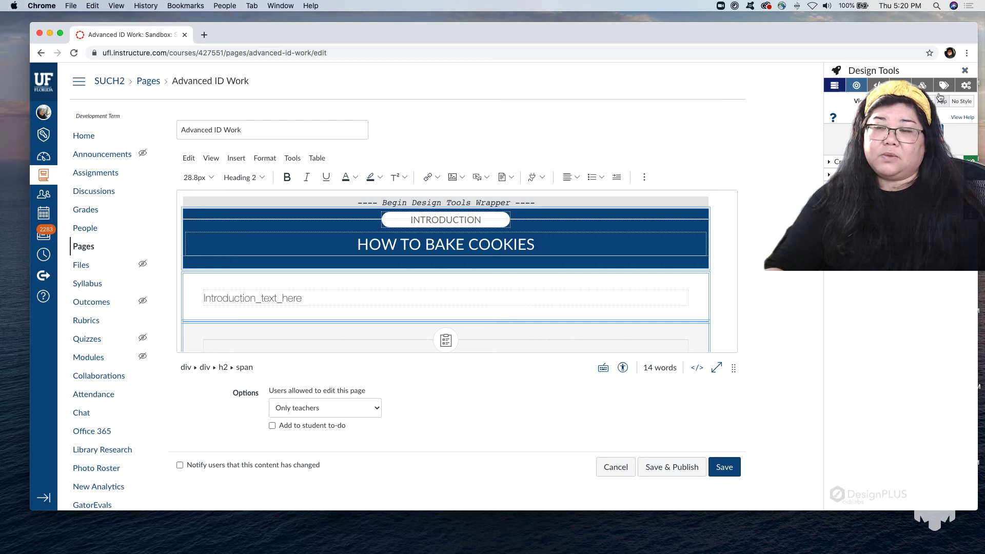
Step: Close the Design Tools sidebar and save the "Advanced ID Work" page
left_click(966, 86)
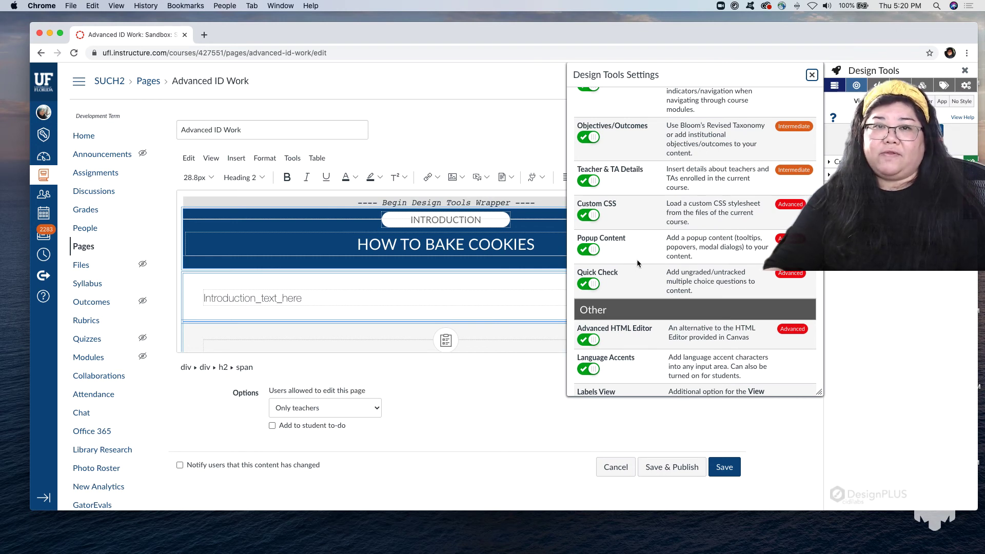
left_click(812, 76)
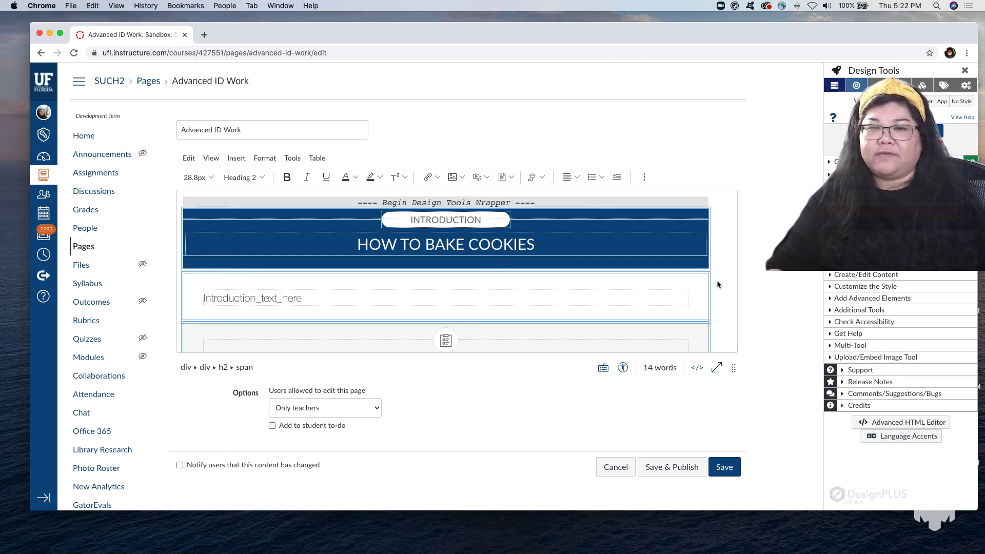
scroll(716, 280, "down", 1)
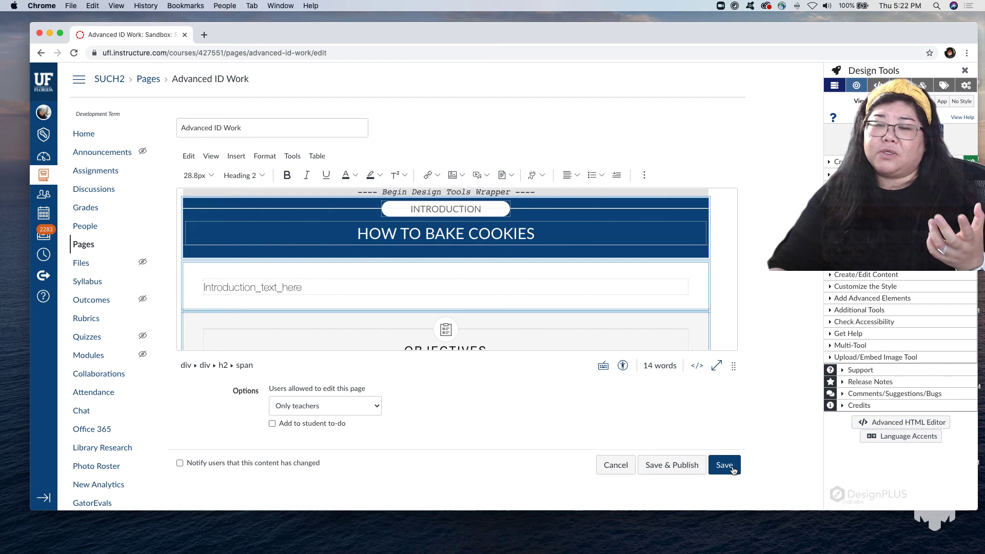
left_click(965, 71)
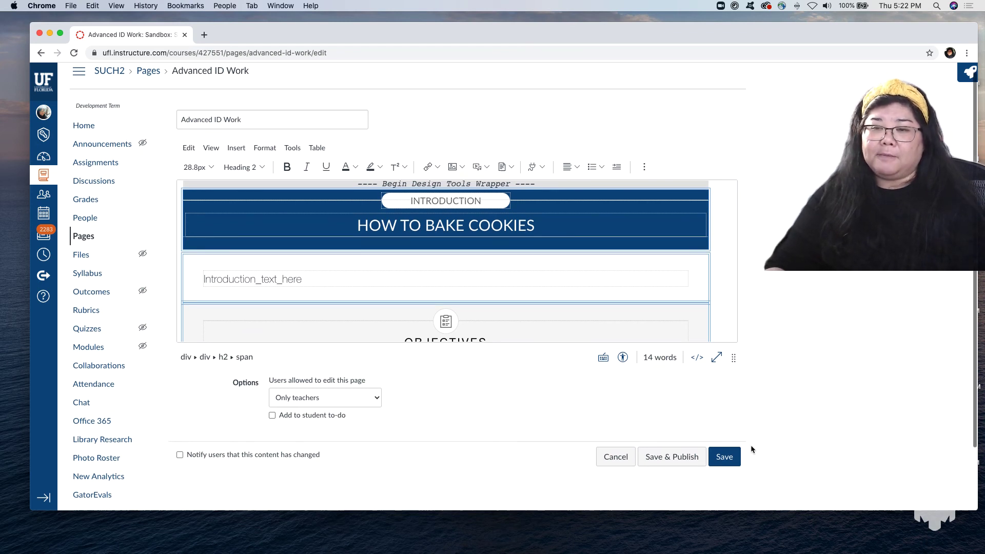
left_click(724, 460)
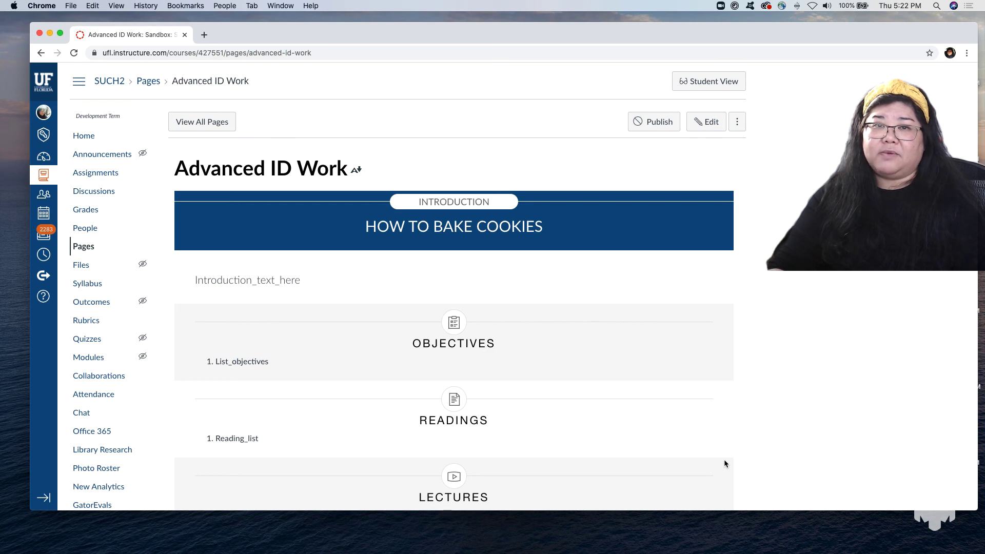
Step: Publish the "Advanced ID Work" page, and publish the whole course from its home page
left_click(673, 131)
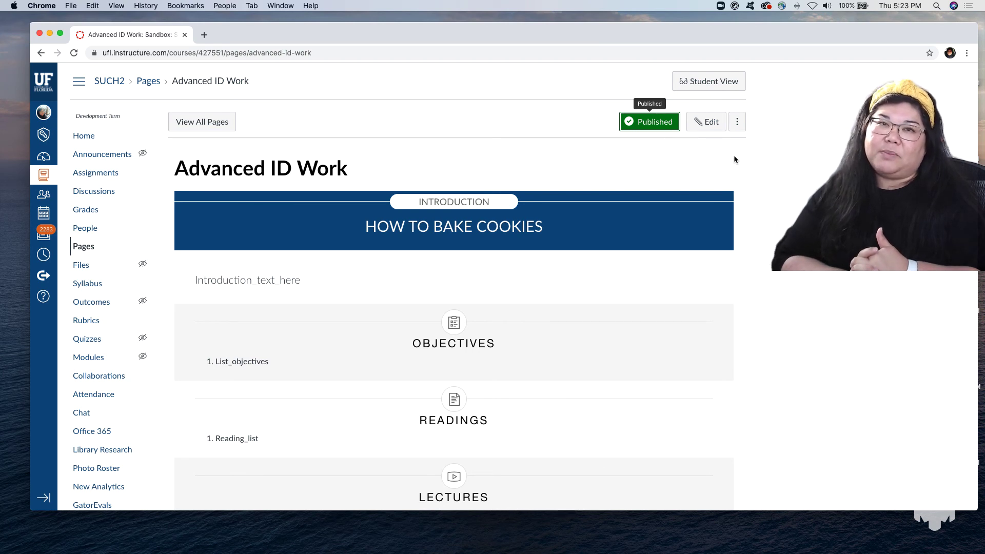
scroll(679, 150, "up", 1)
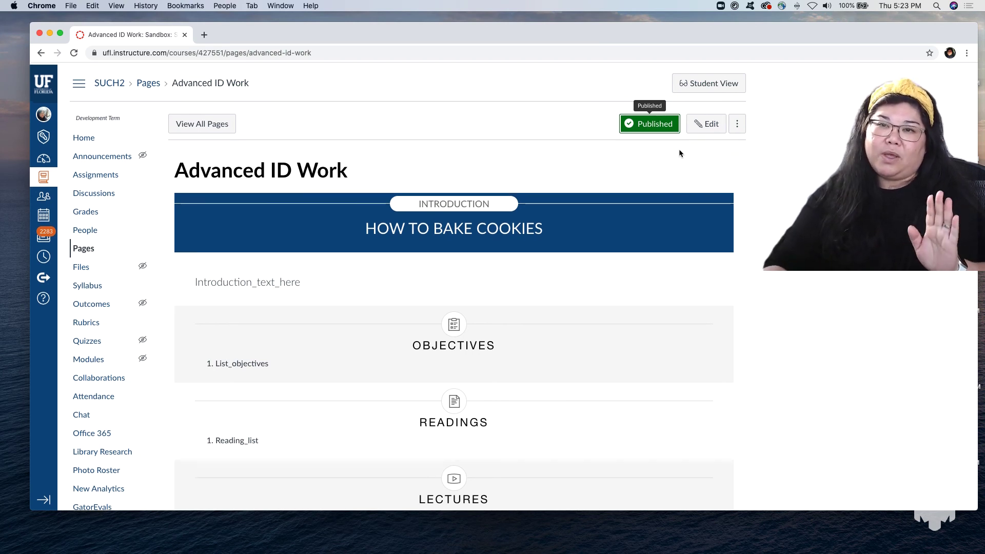
scroll(674, 138, "up", 1)
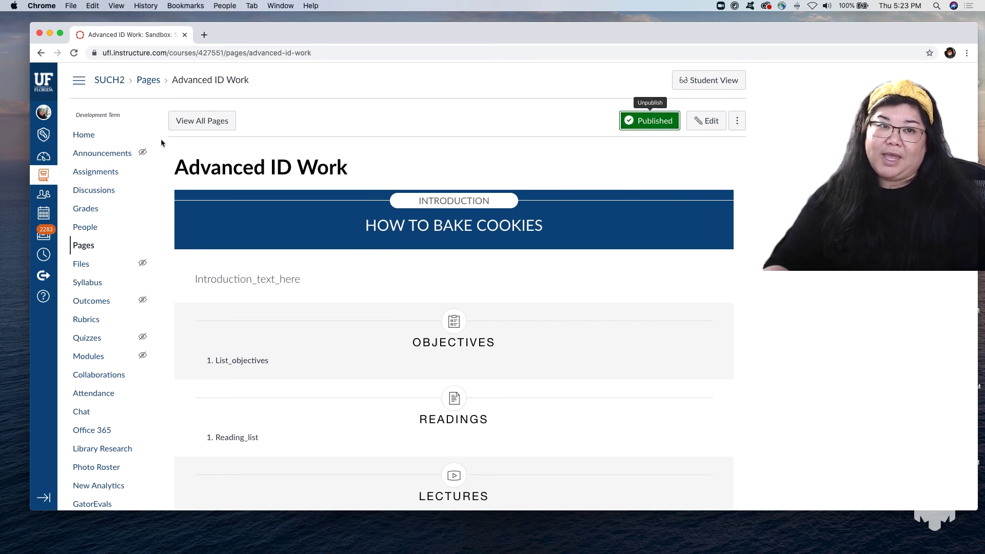
left_click(89, 135)
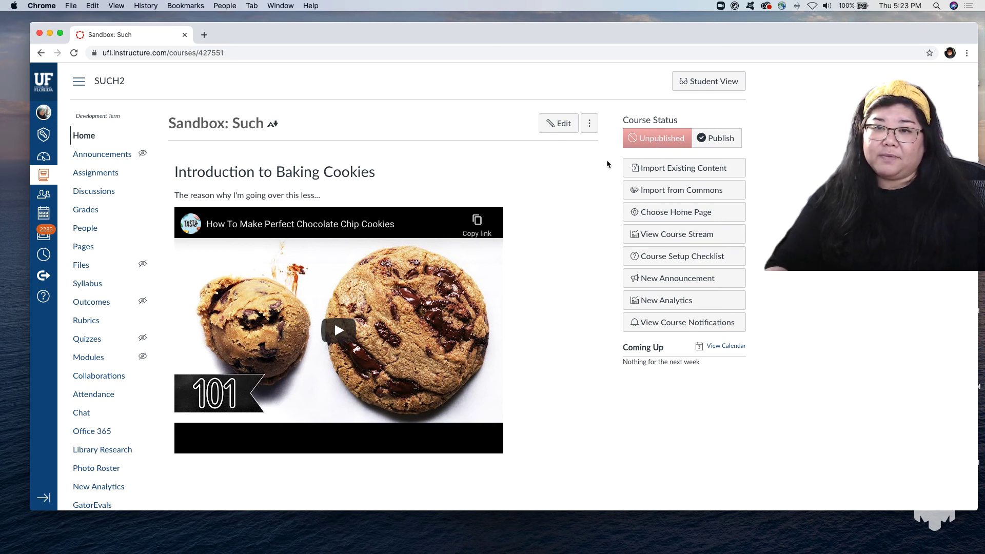
left_click(720, 138)
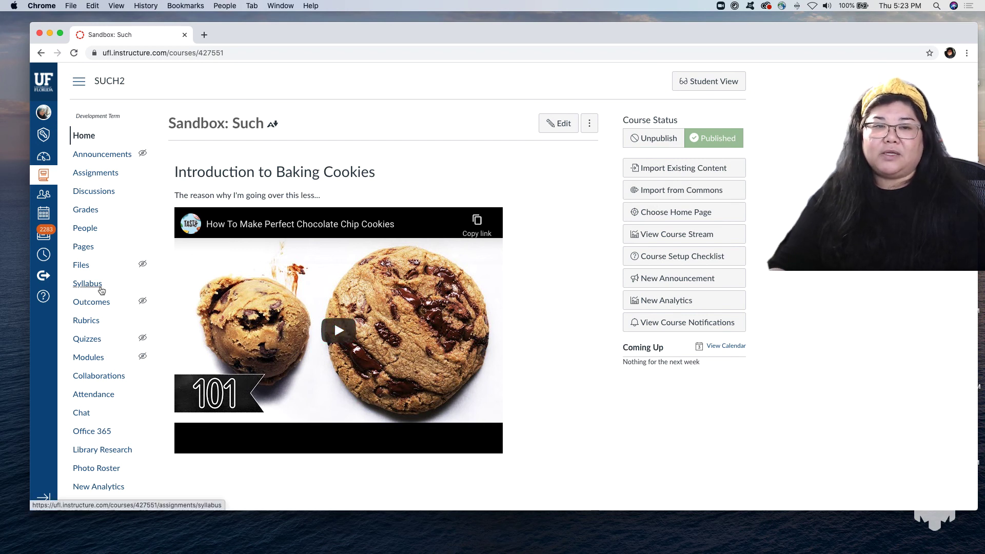
Step: Set the course visibility to Public in the course settings and update the course details
scroll(103, 287, "down", 2)
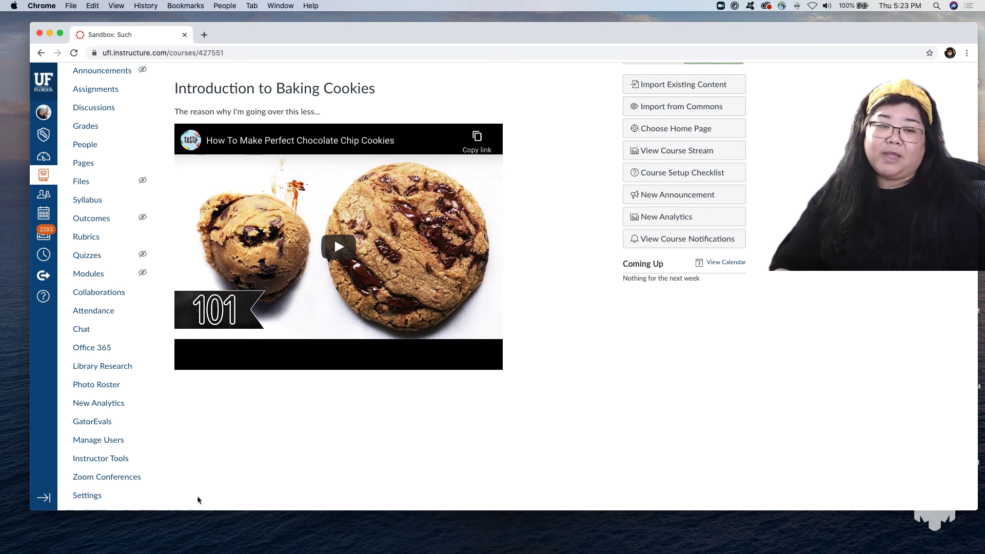
left_click(86, 495)
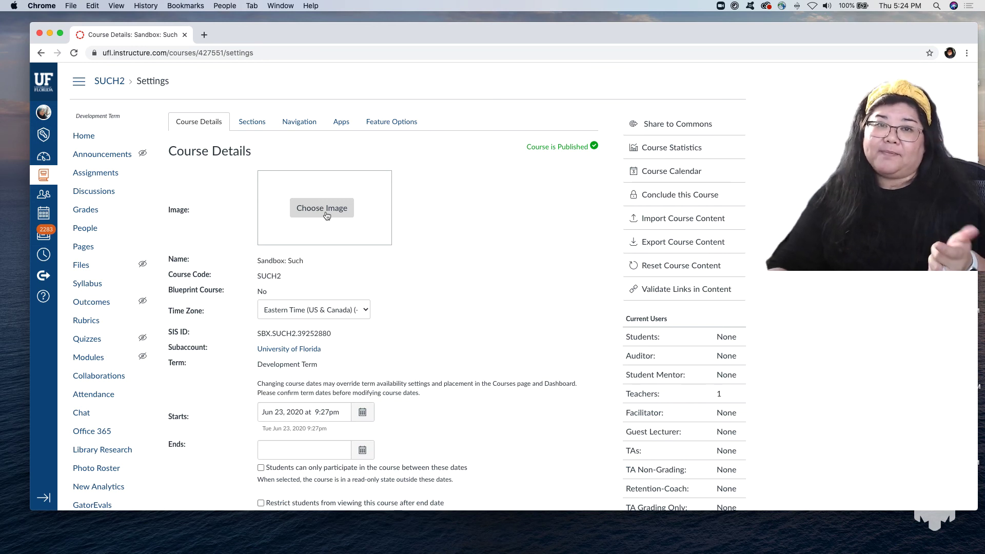
scroll(321, 121, "down", 1)
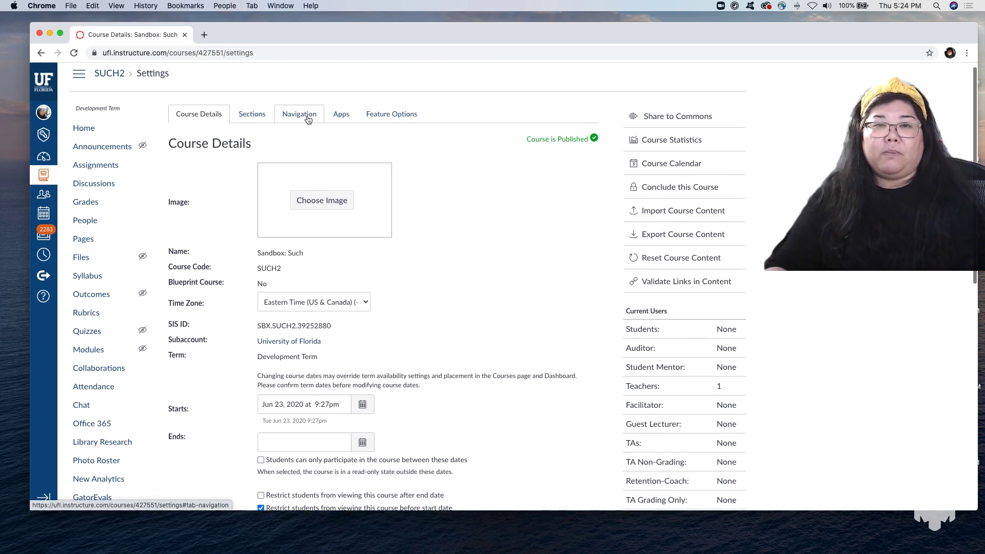
scroll(555, 216, "down", 6)
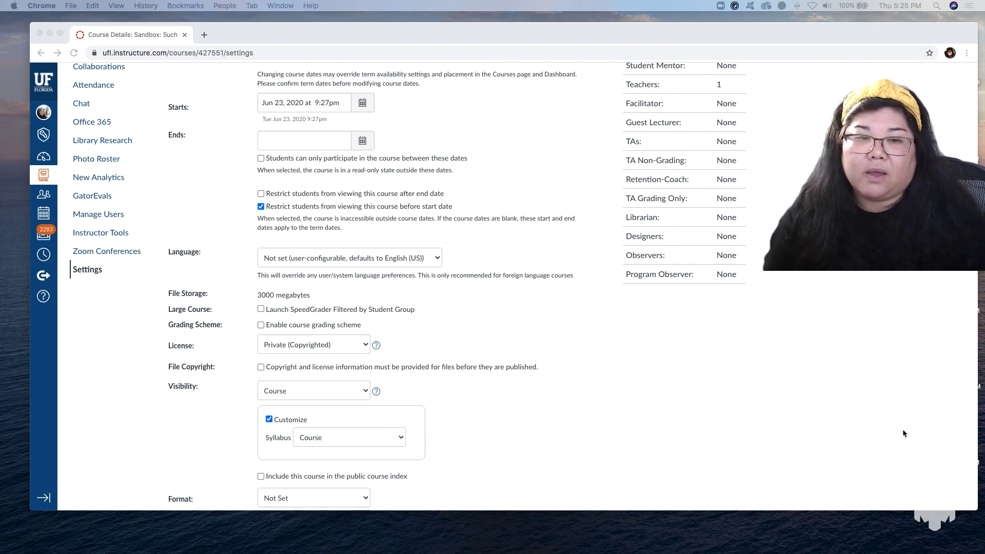
left_click(362, 391)
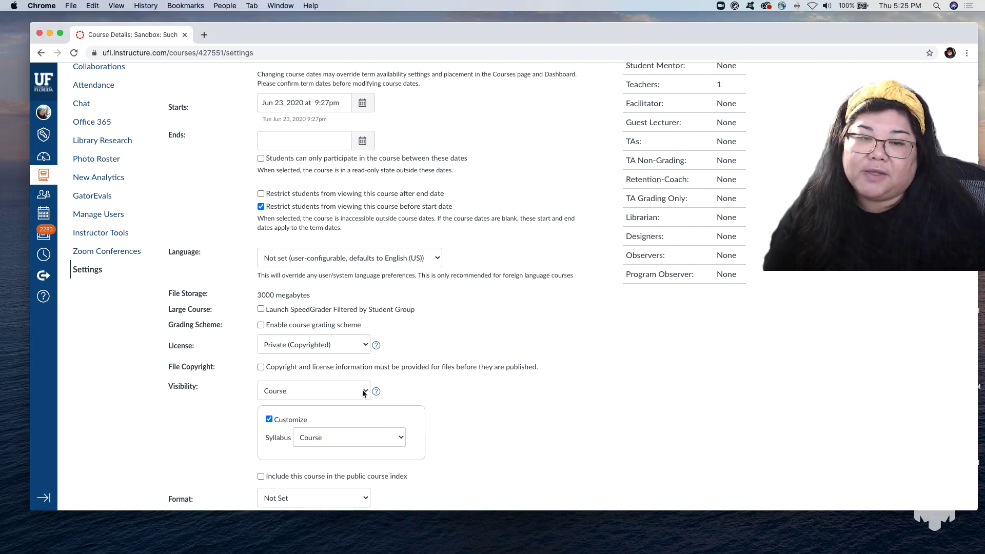
left_click(365, 393)
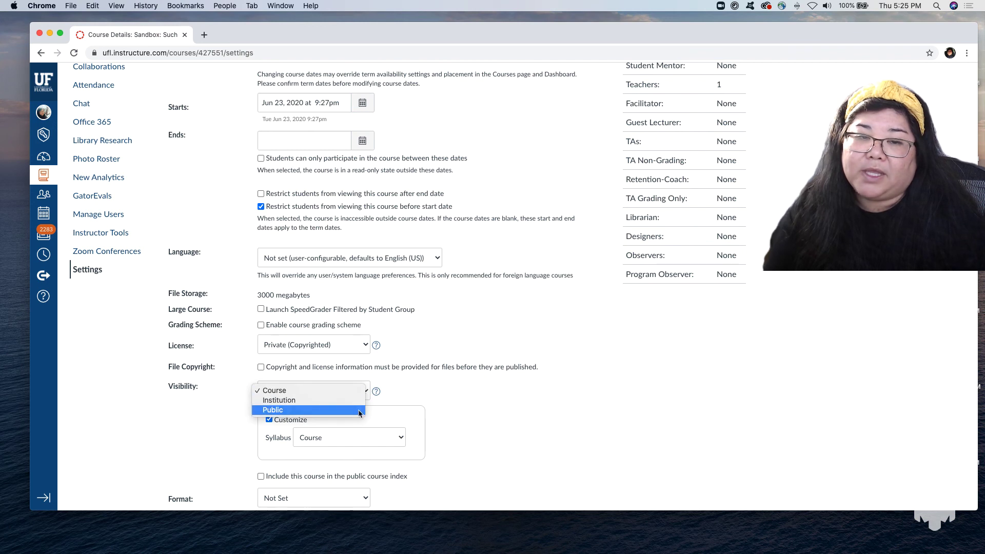
left_click(317, 409)
scroll(537, 409, "down", 3)
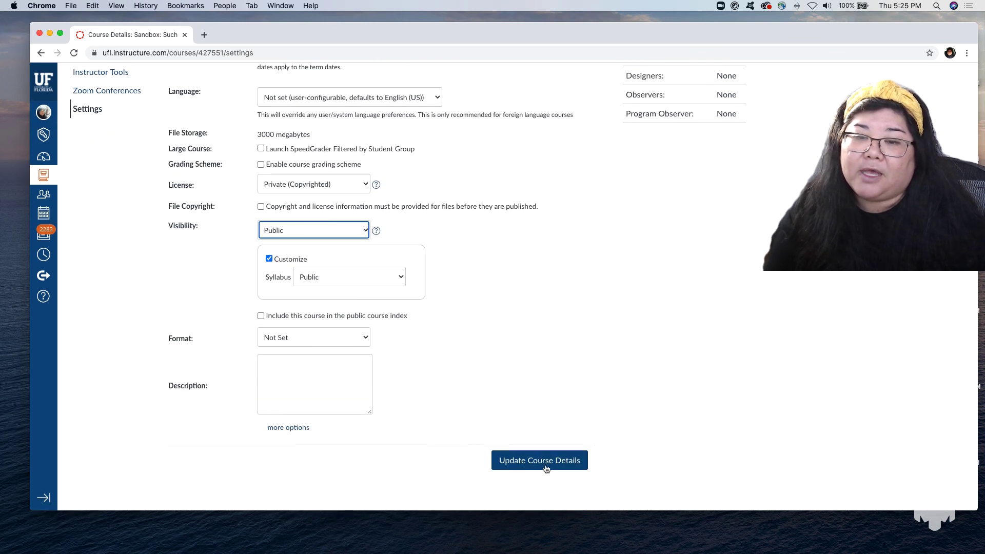
left_click(546, 466)
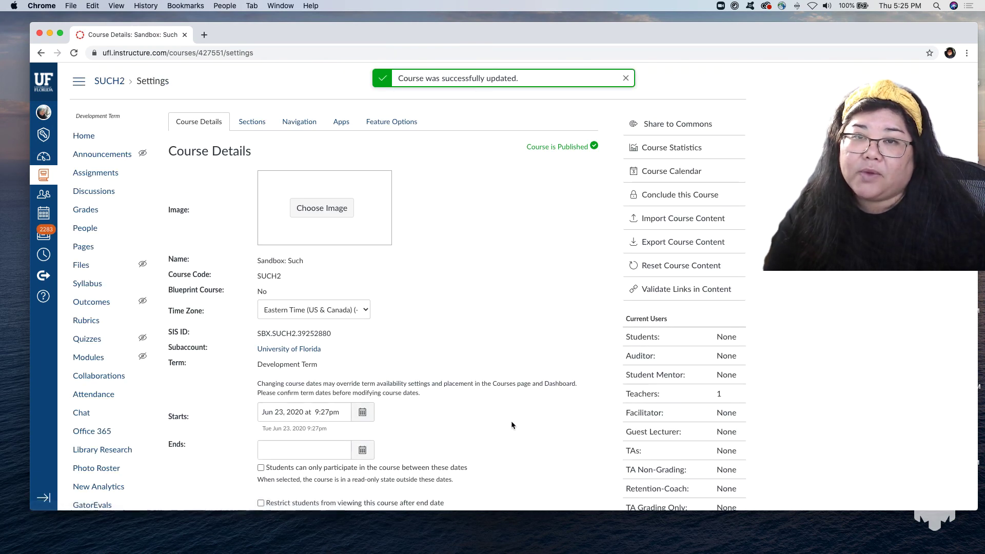
Step: Review the Visibility setting and its available options in the course details
scroll(511, 424, "down", 10)
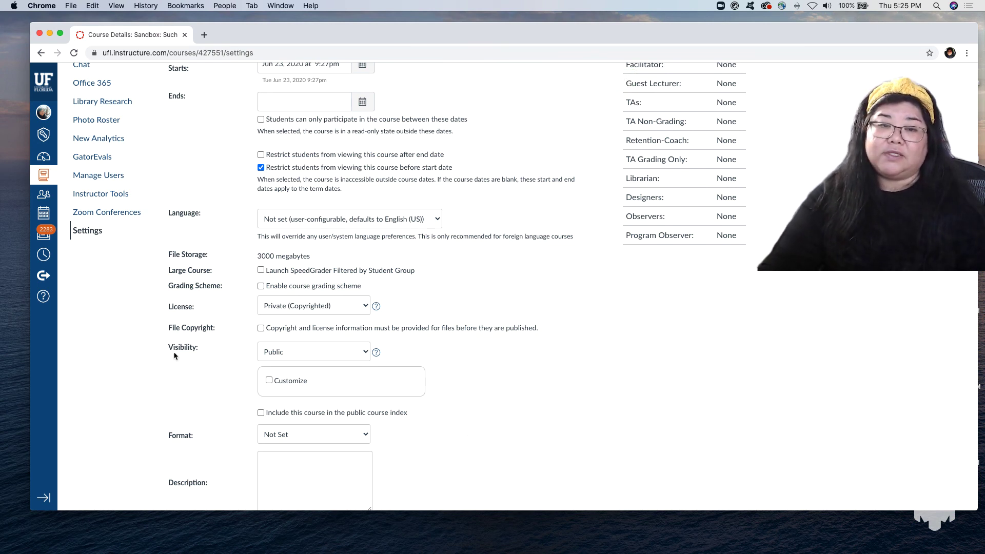
left_click(354, 354)
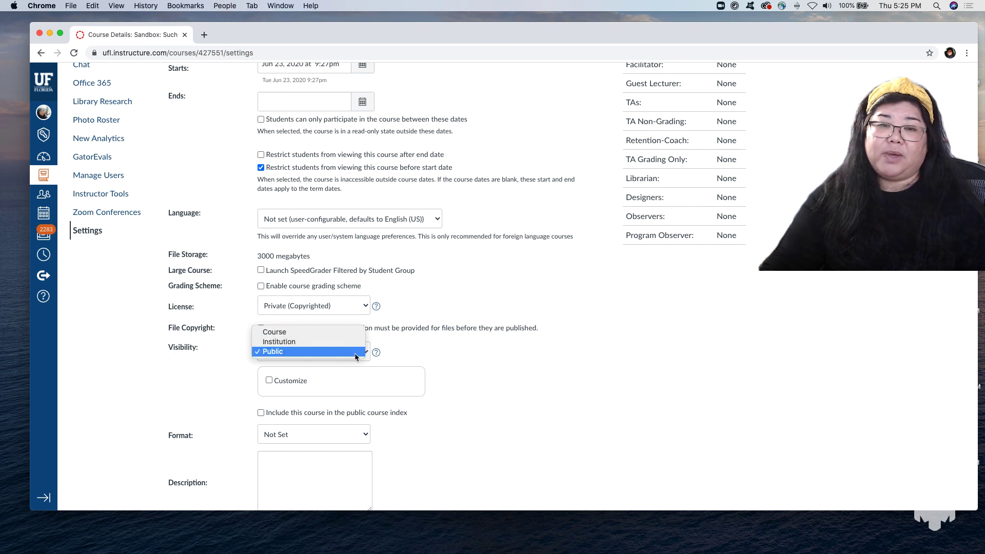
left_click(466, 380)
scroll(466, 372, "down", 3)
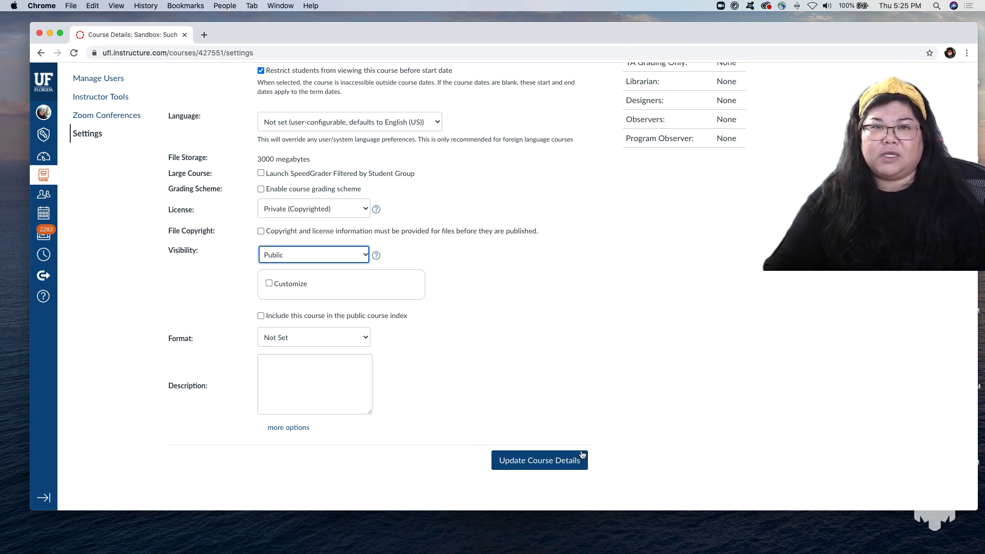
scroll(583, 454, "up", 10)
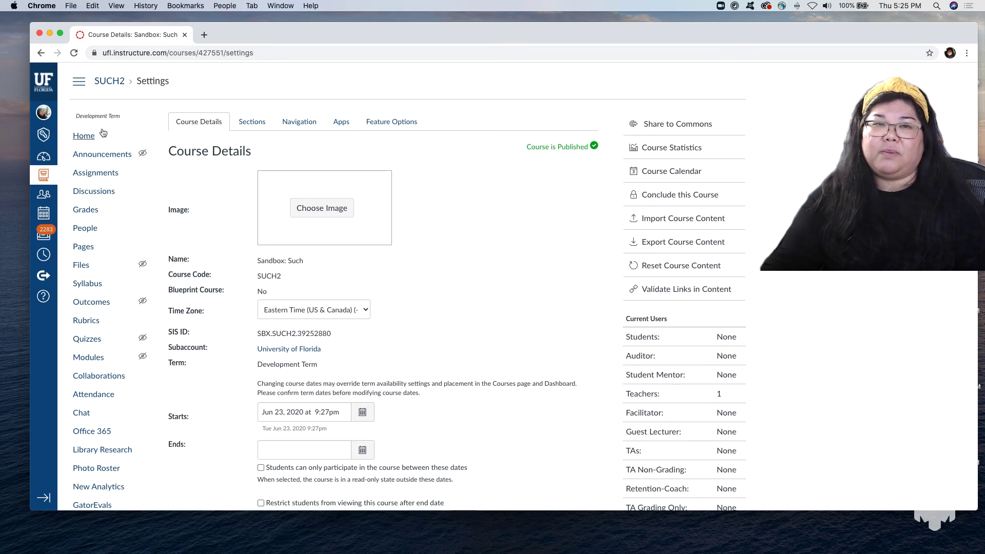
Step: Return to the course home page and select its full web address
left_click(86, 135)
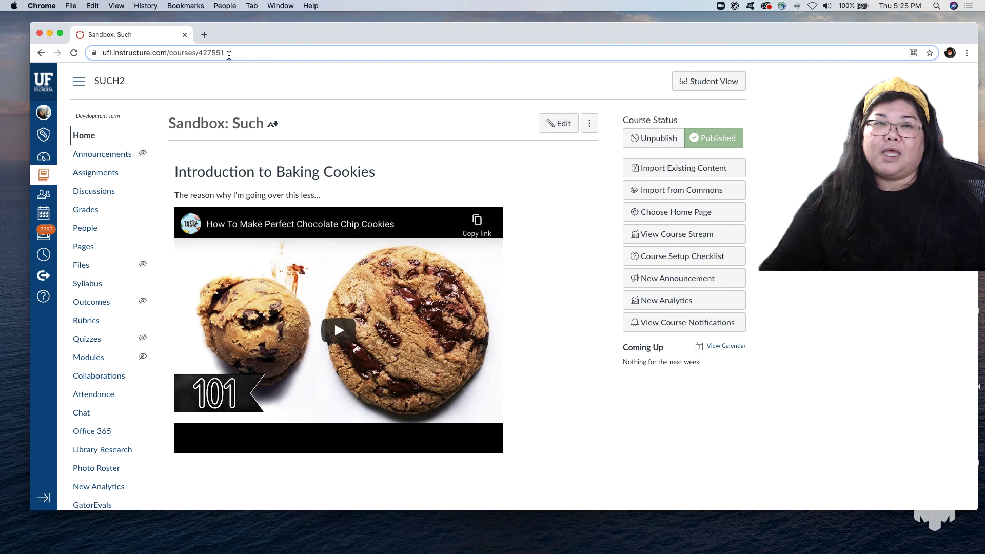
left_click_drag(226, 53, 40, 52)
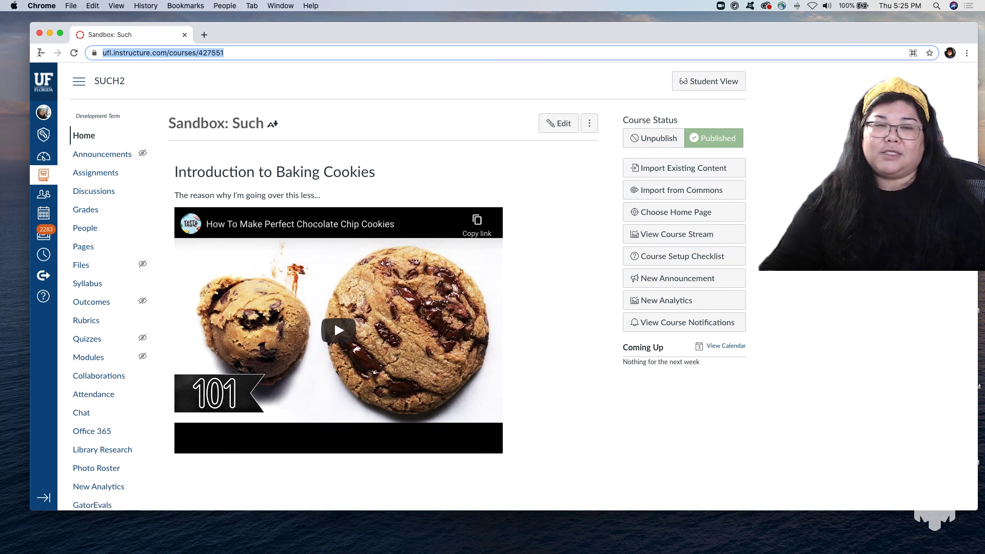
left_click(249, 52)
left_click_drag(249, 53, 107, 46)
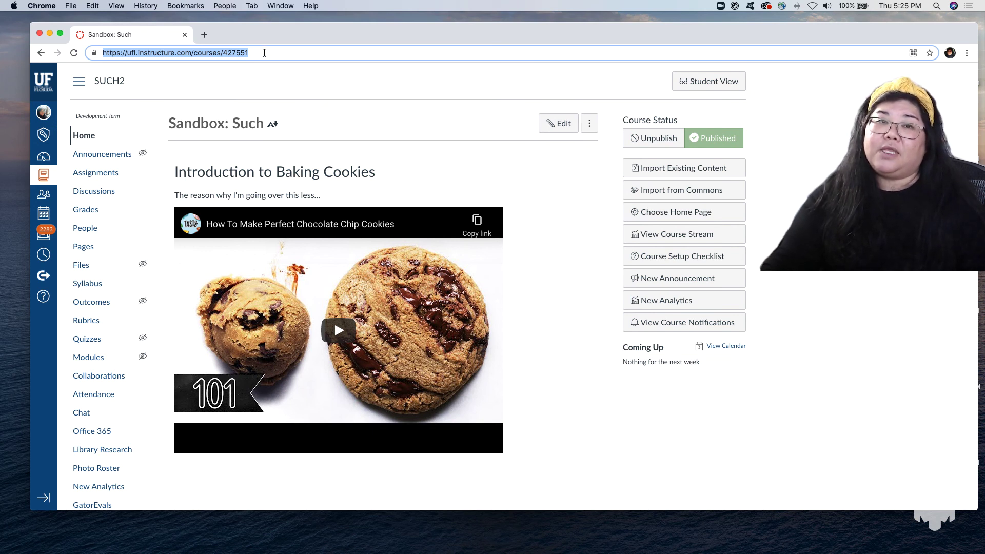
Step: Examine the parts of the course's web address, highlighting the institution's domain and the course number at its end
left_click(264, 54)
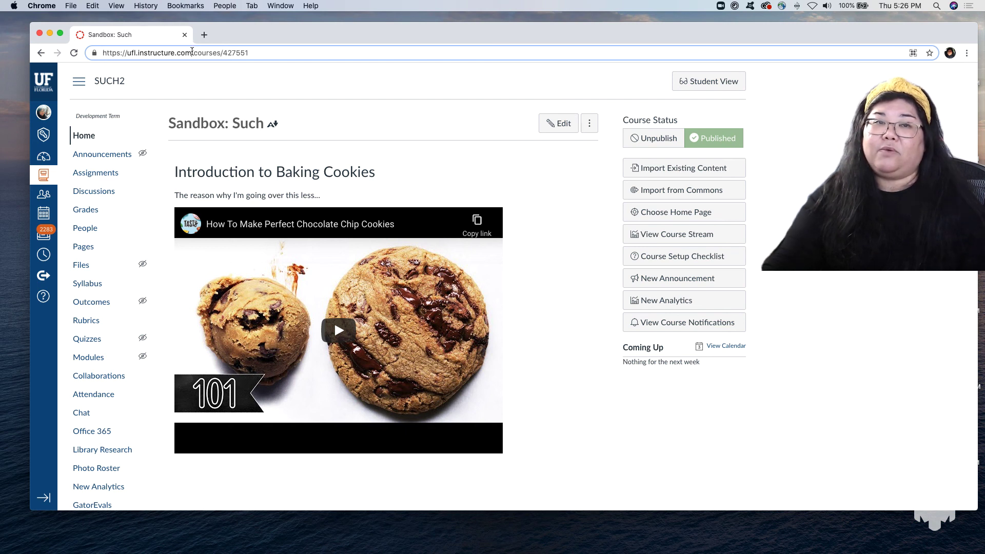
left_click_drag(191, 53, 127, 57)
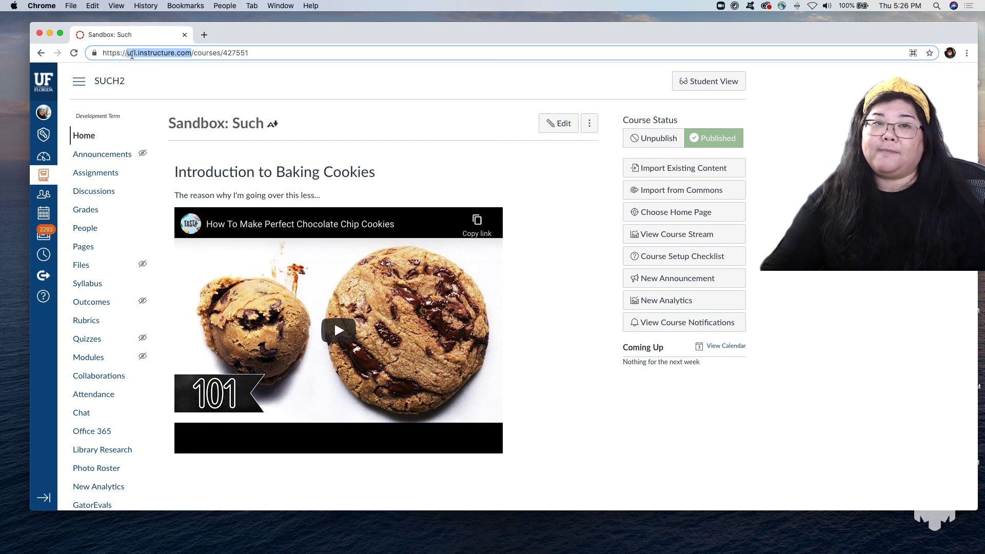
mouse_move(221, 52)
left_mouse_down()
mouse_move(191, 53)
mouse_move(260, 52)
mouse_move(225, 53)
left_mouse_up()
left_click(259, 52)
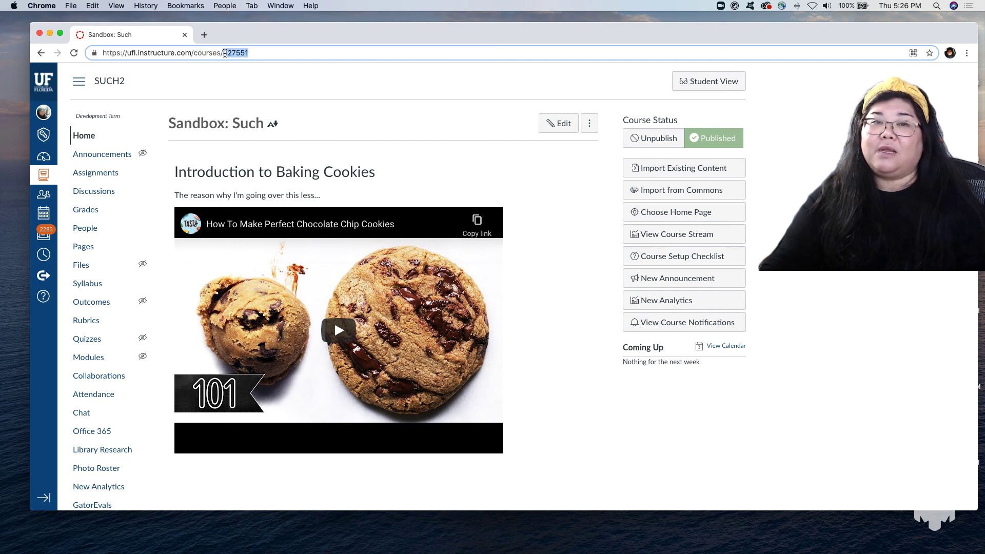